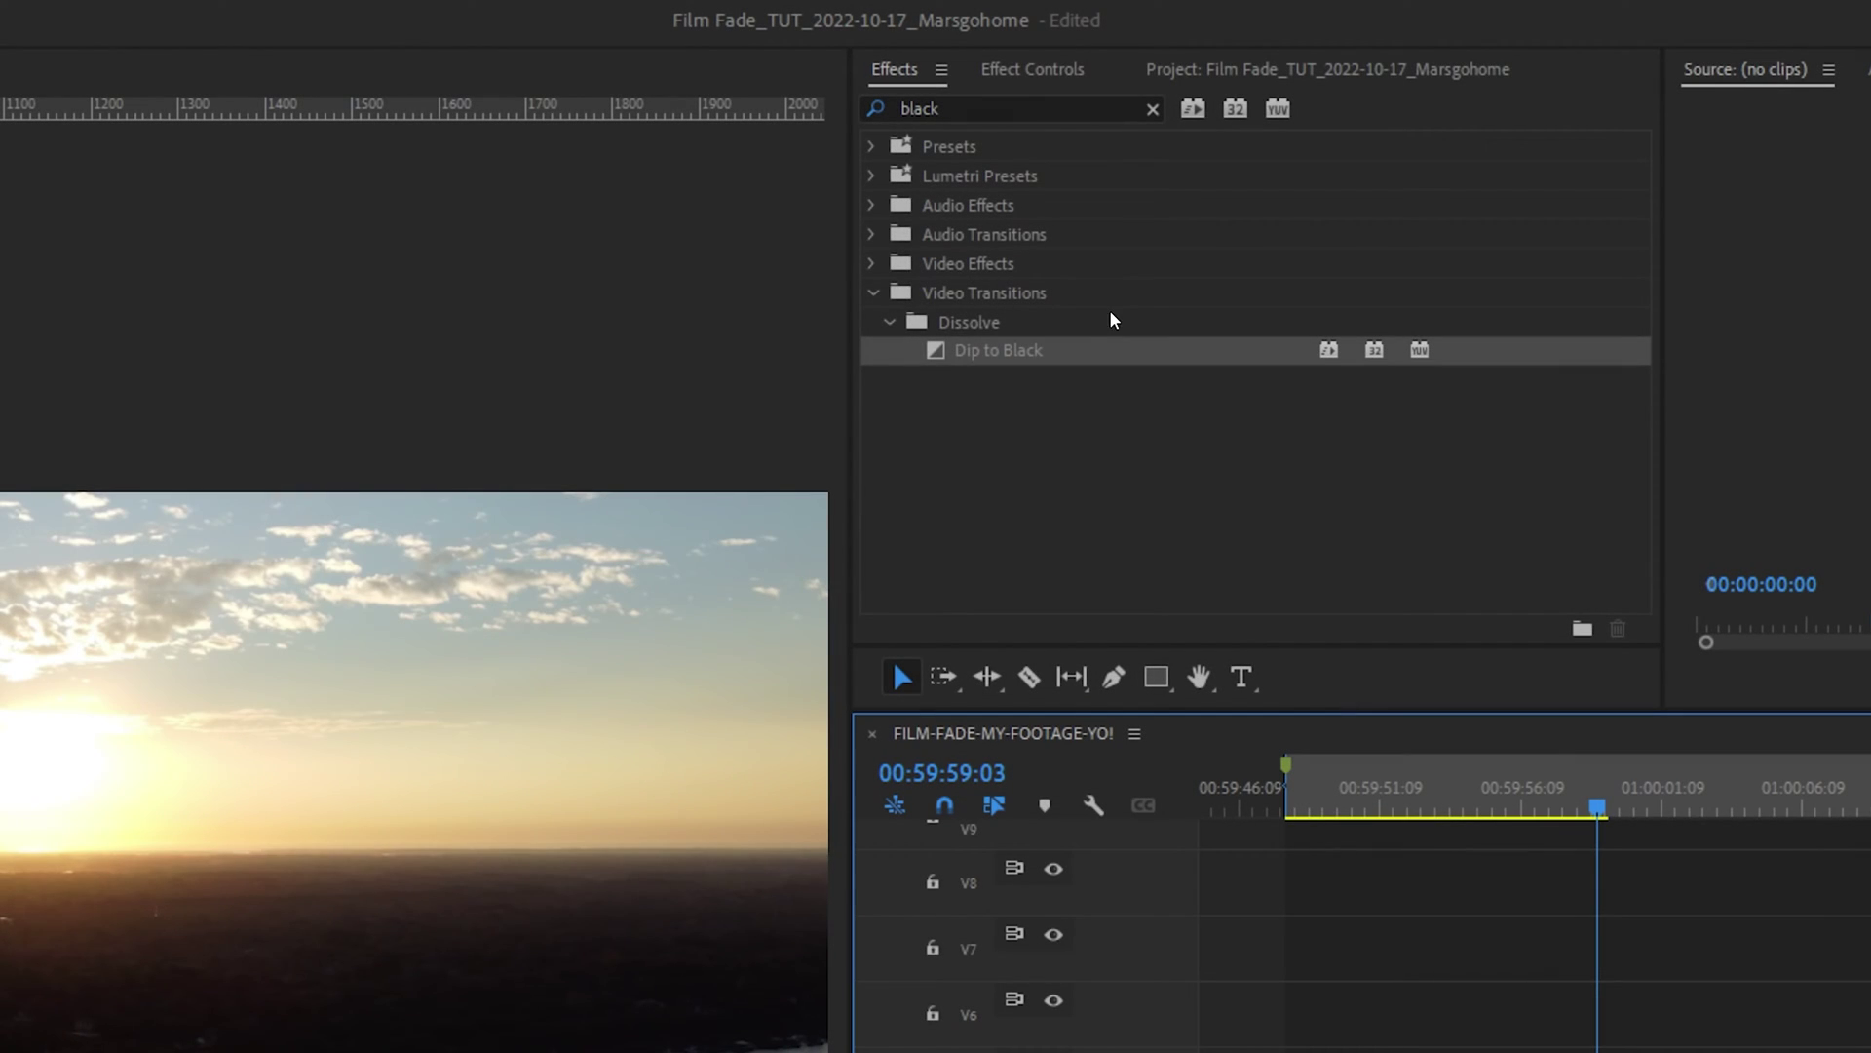
Step: Drag the Dip to Black dissolve from the 'black'-filtered effects toward the drone clip's end
drag(921, 328, 1188, 656)
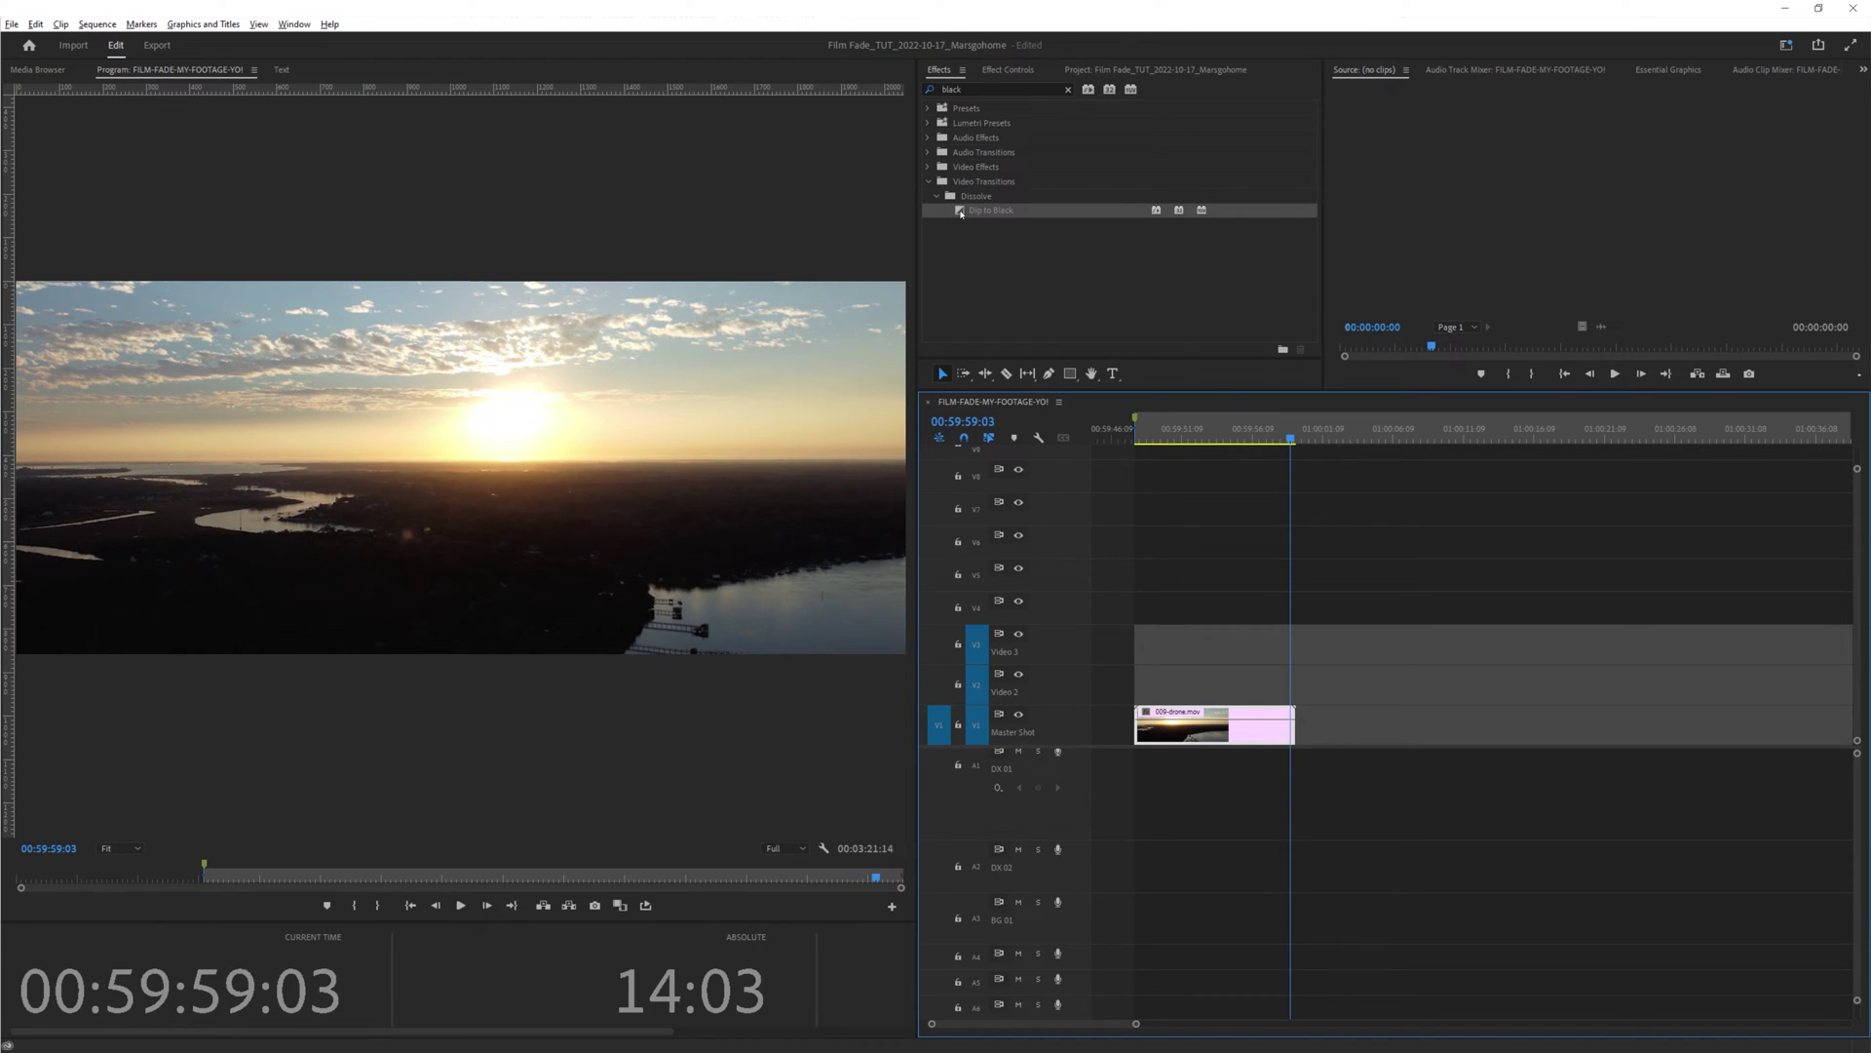
Step: Place Dip to Black at the end of the drone clip on V1 and preview the fade twice
drag(960, 212, 997, 272)
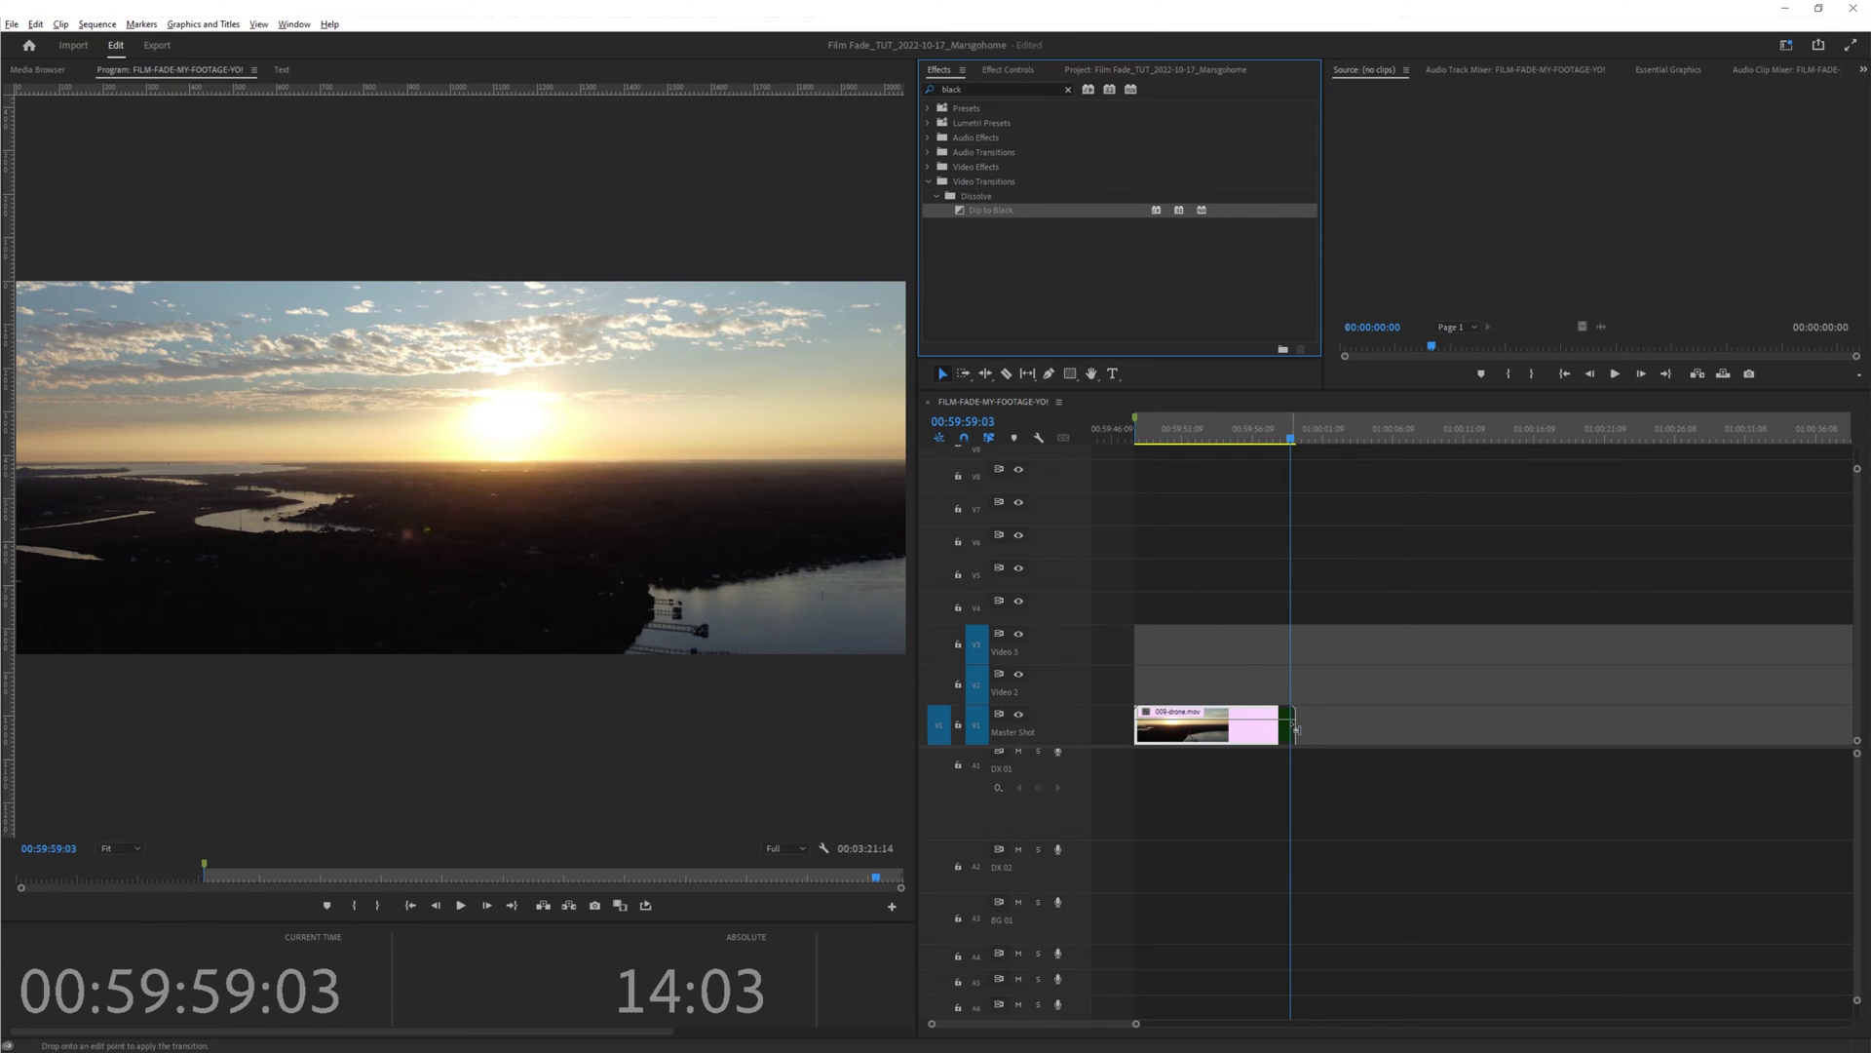
drag(1296, 729, 1292, 727)
click(1273, 439)
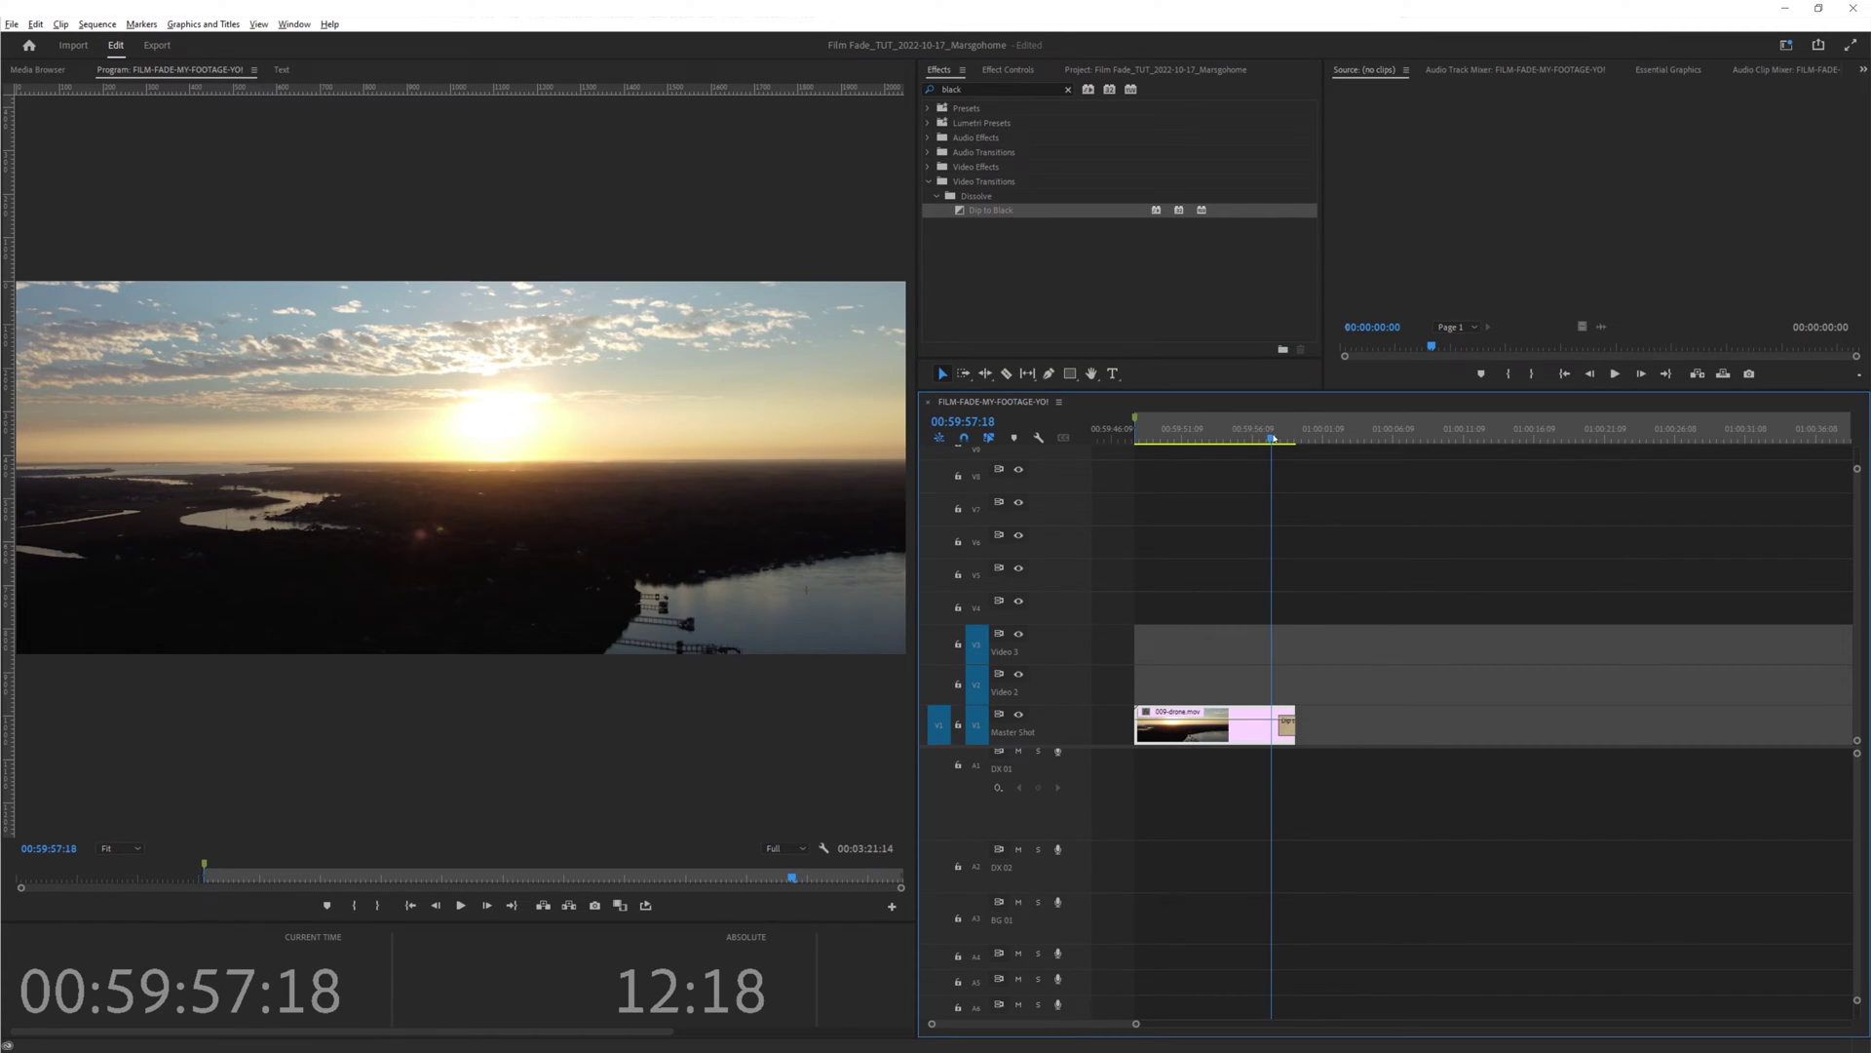
key(space)
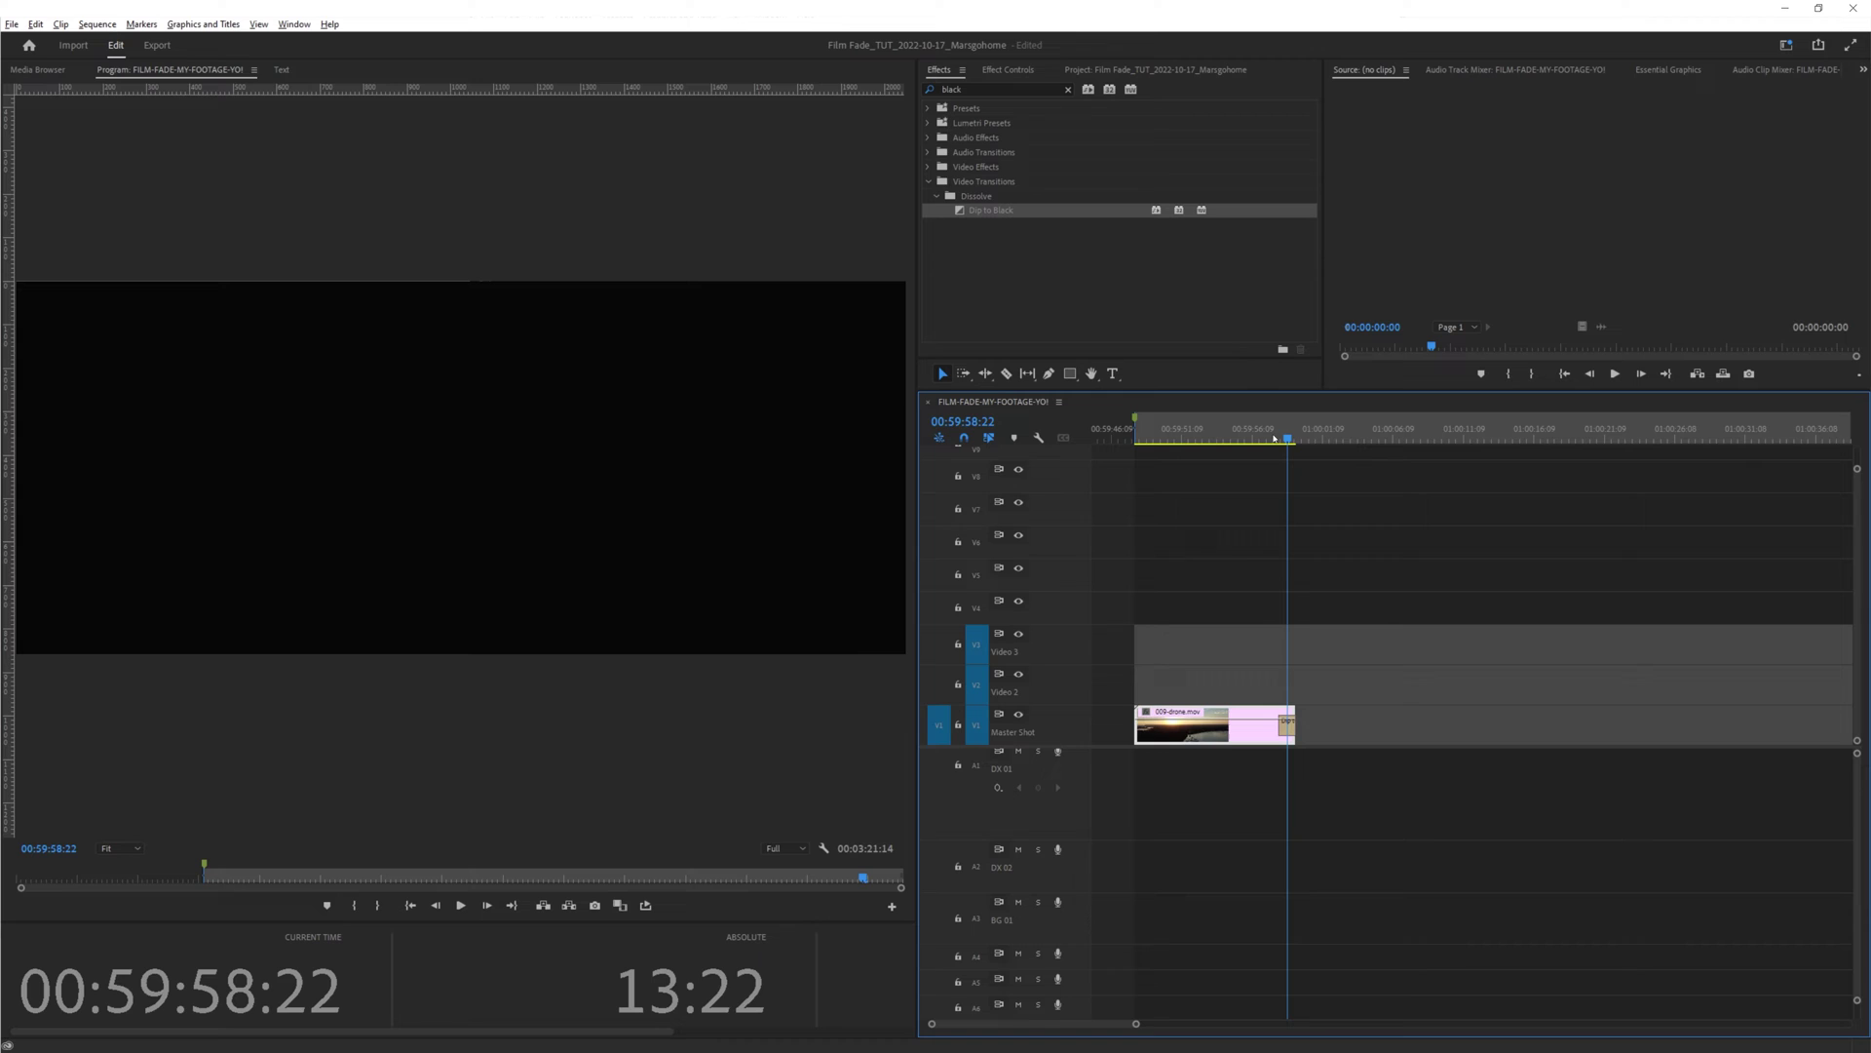
click(1274, 439)
key(space)
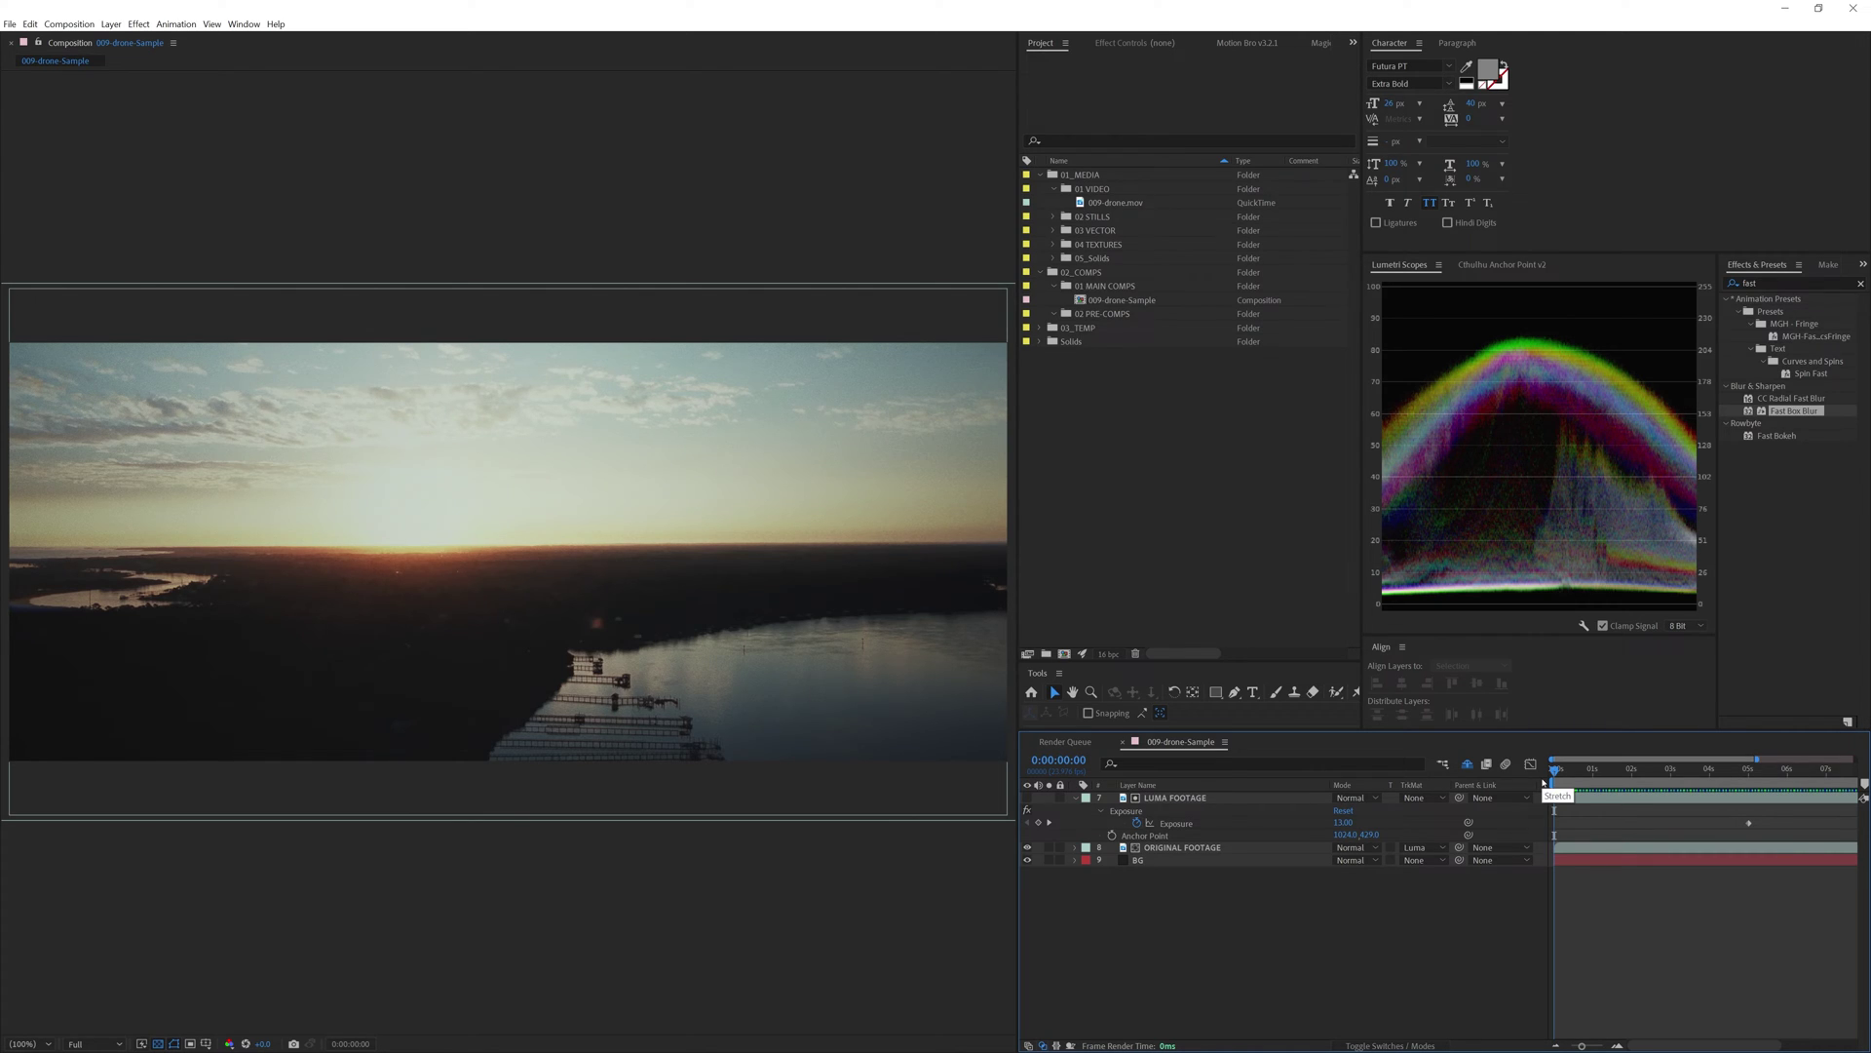
key(space)
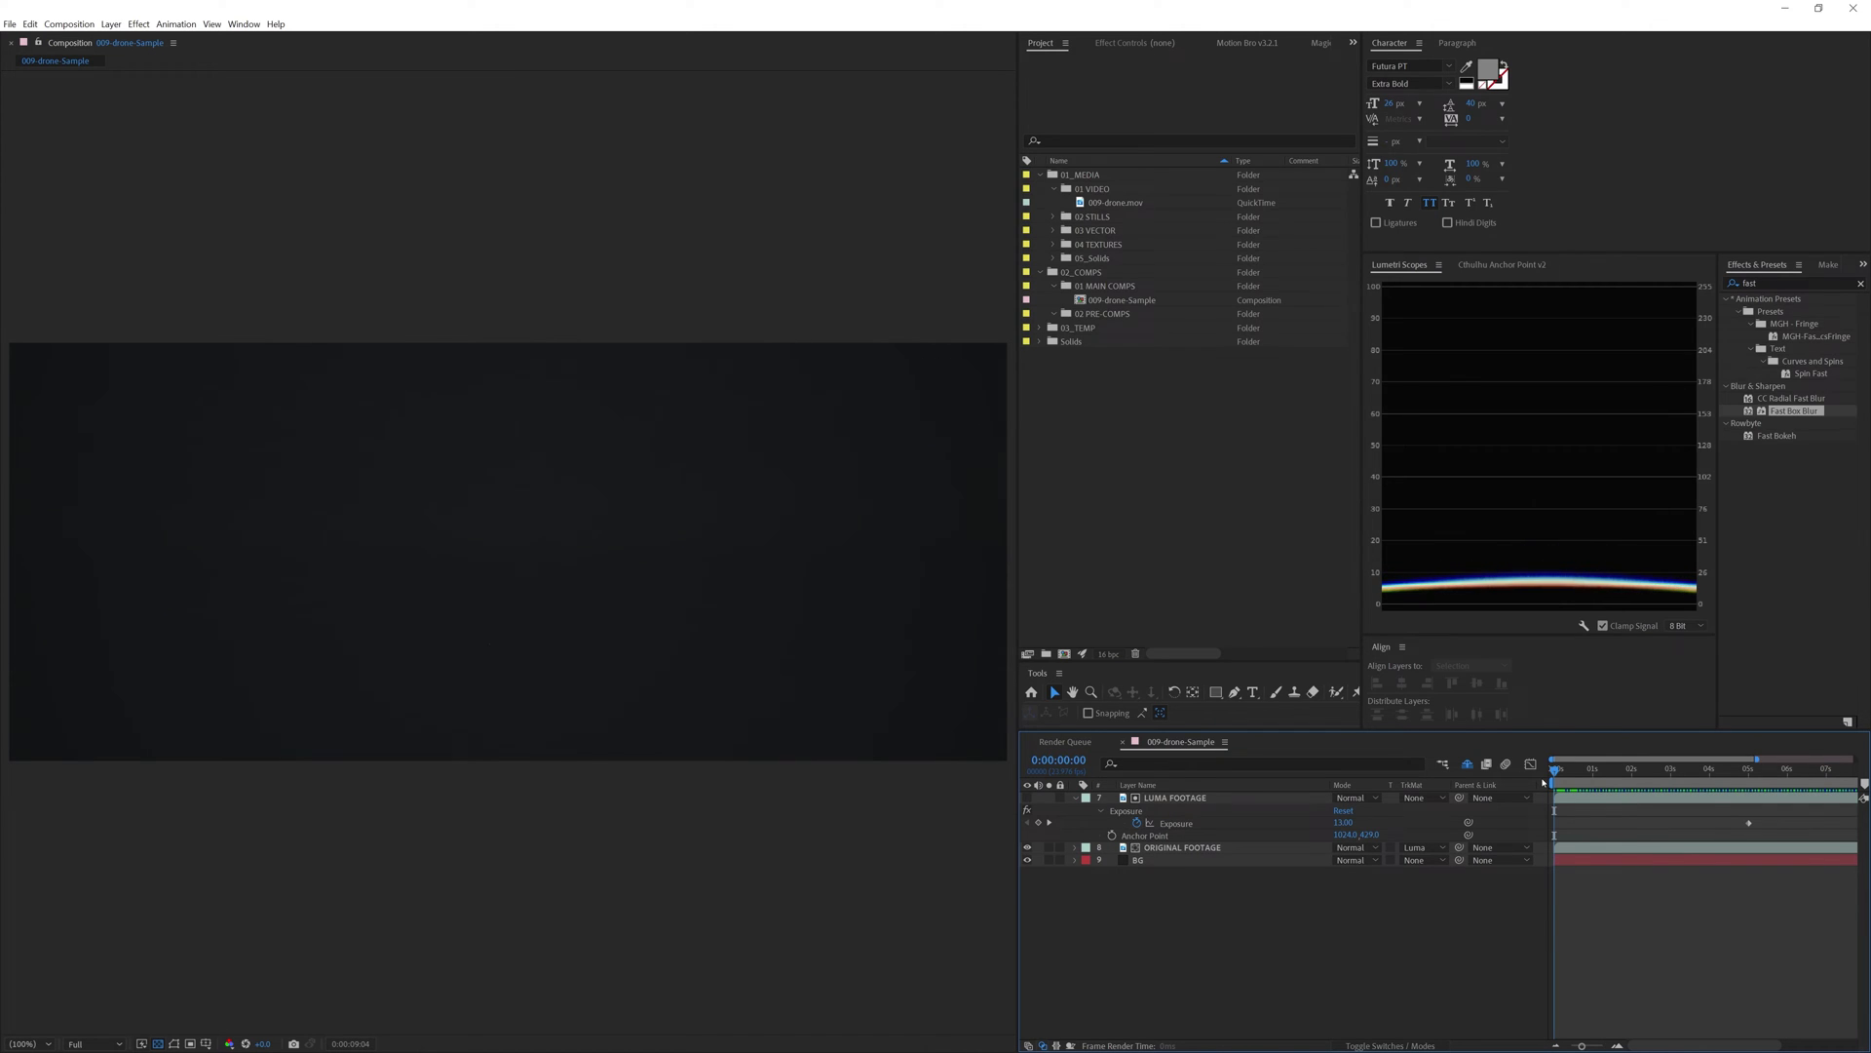
Step: Build the 009-drone 2 composition from 009-drone.mov, preview it, and keep 16 bpc colour depth
click(1160, 205)
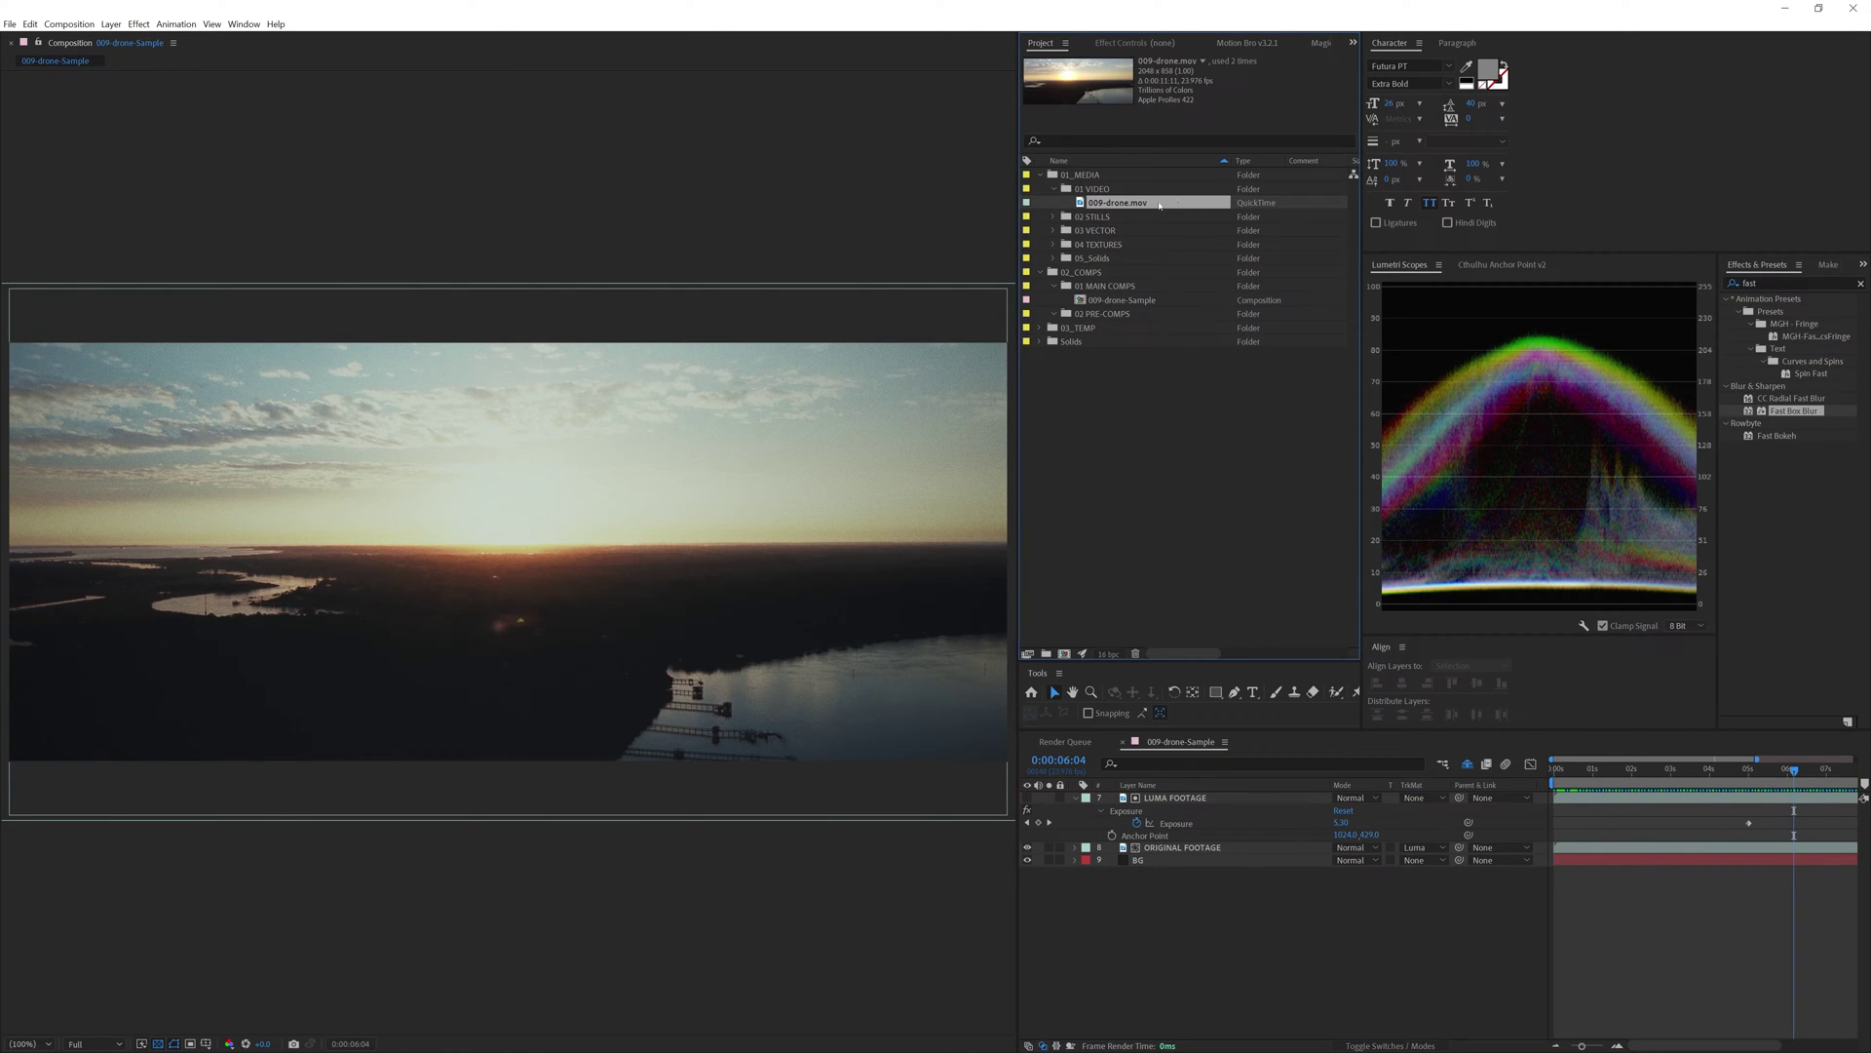
drag(1082, 205, 1064, 655)
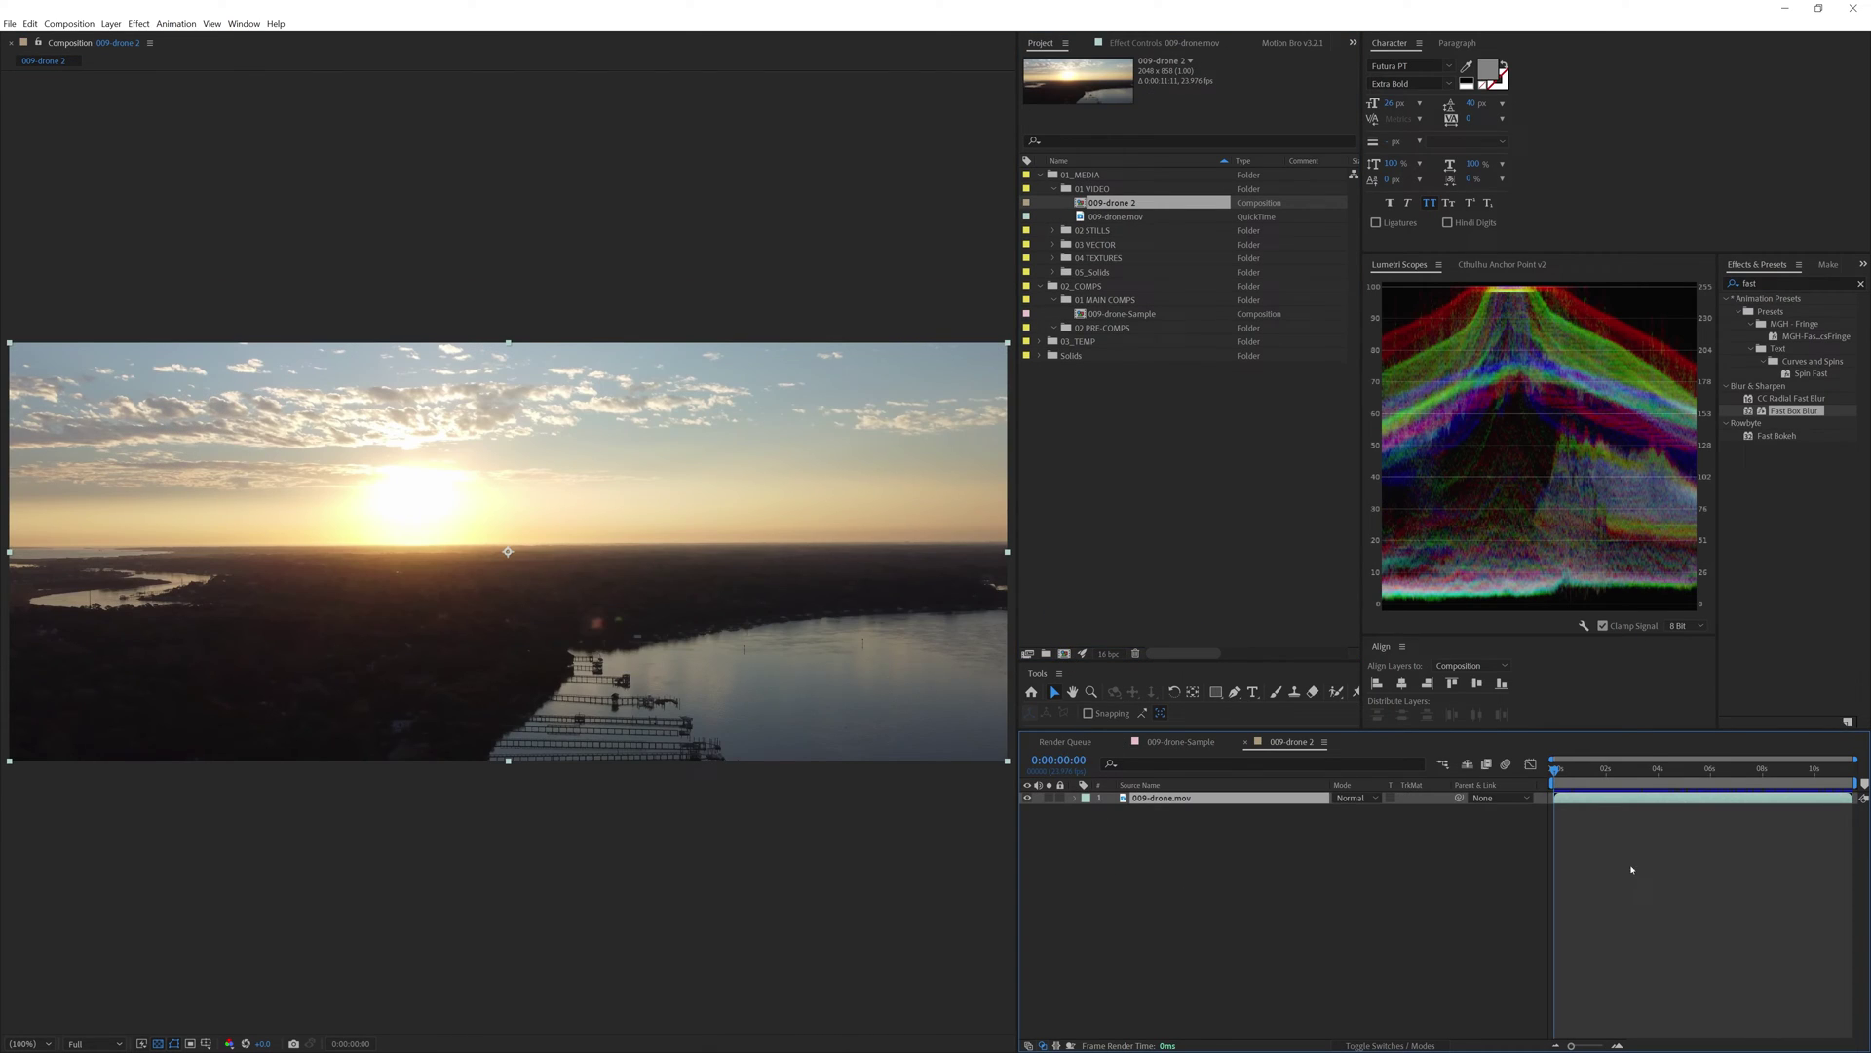
key(space)
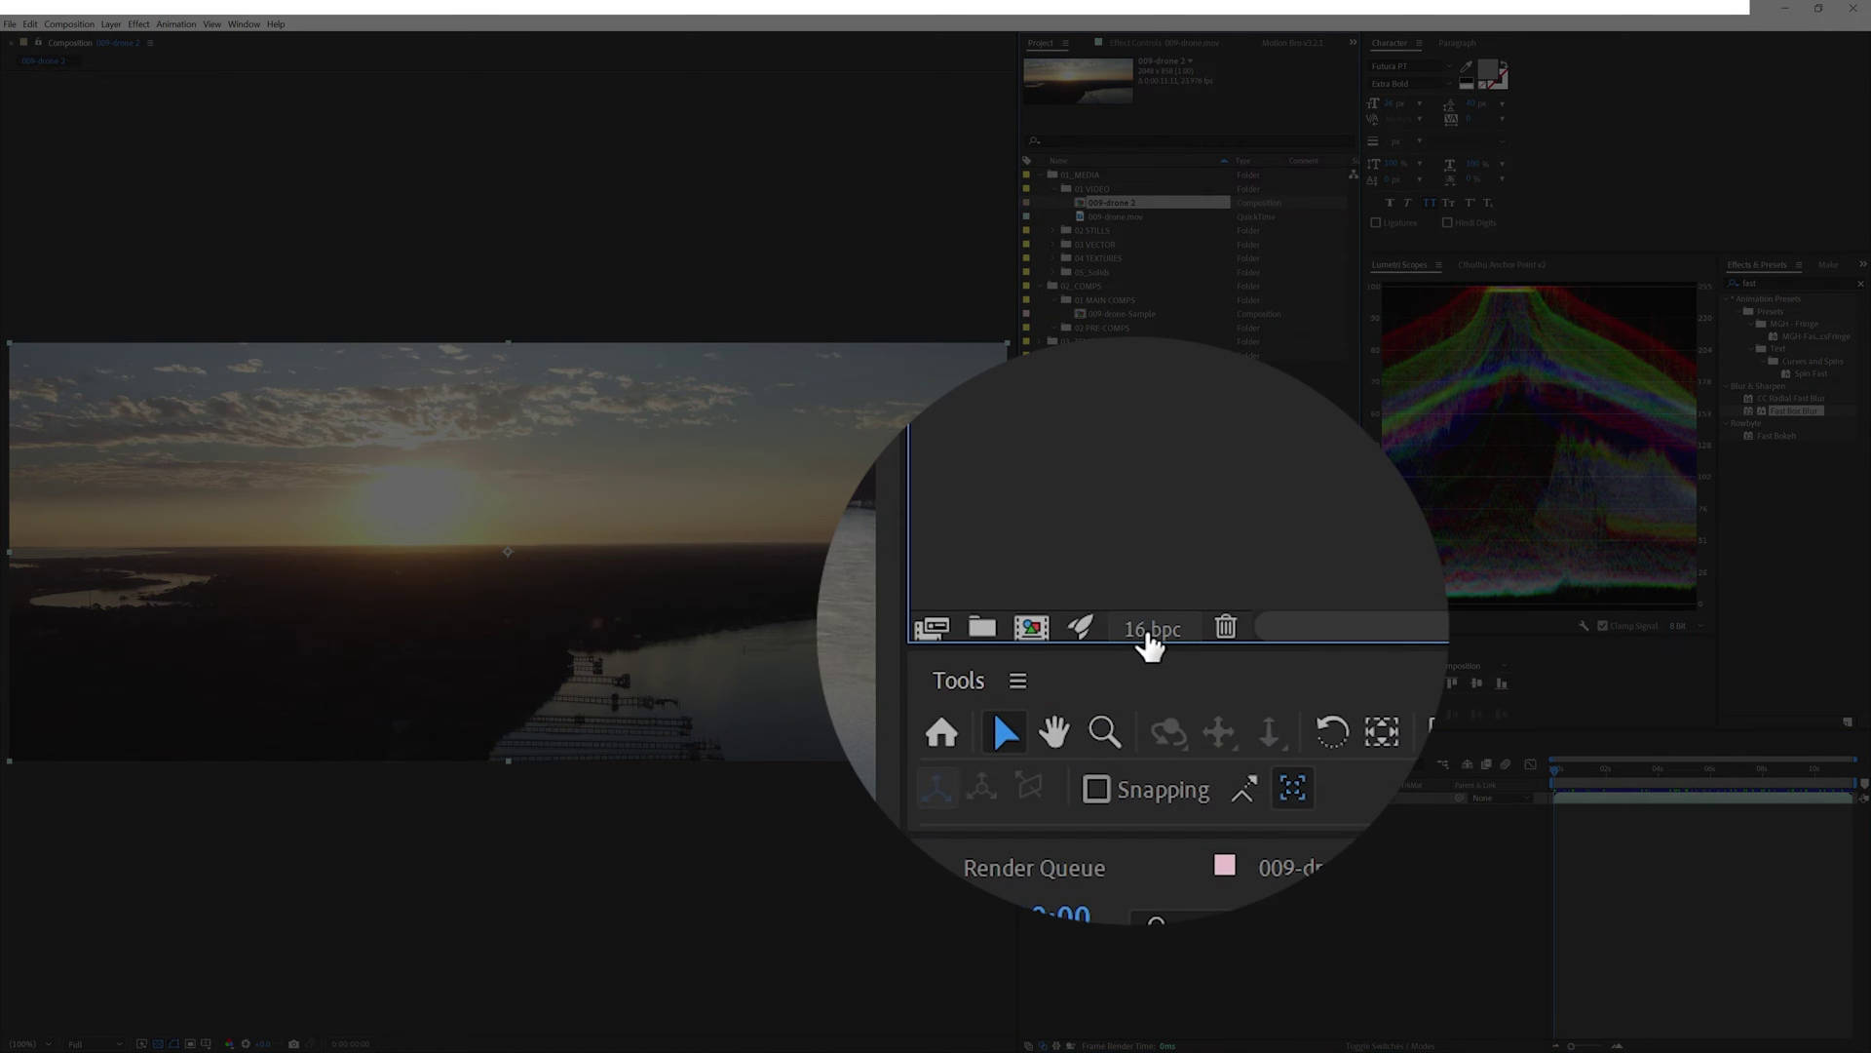
alt+click(1108, 657)
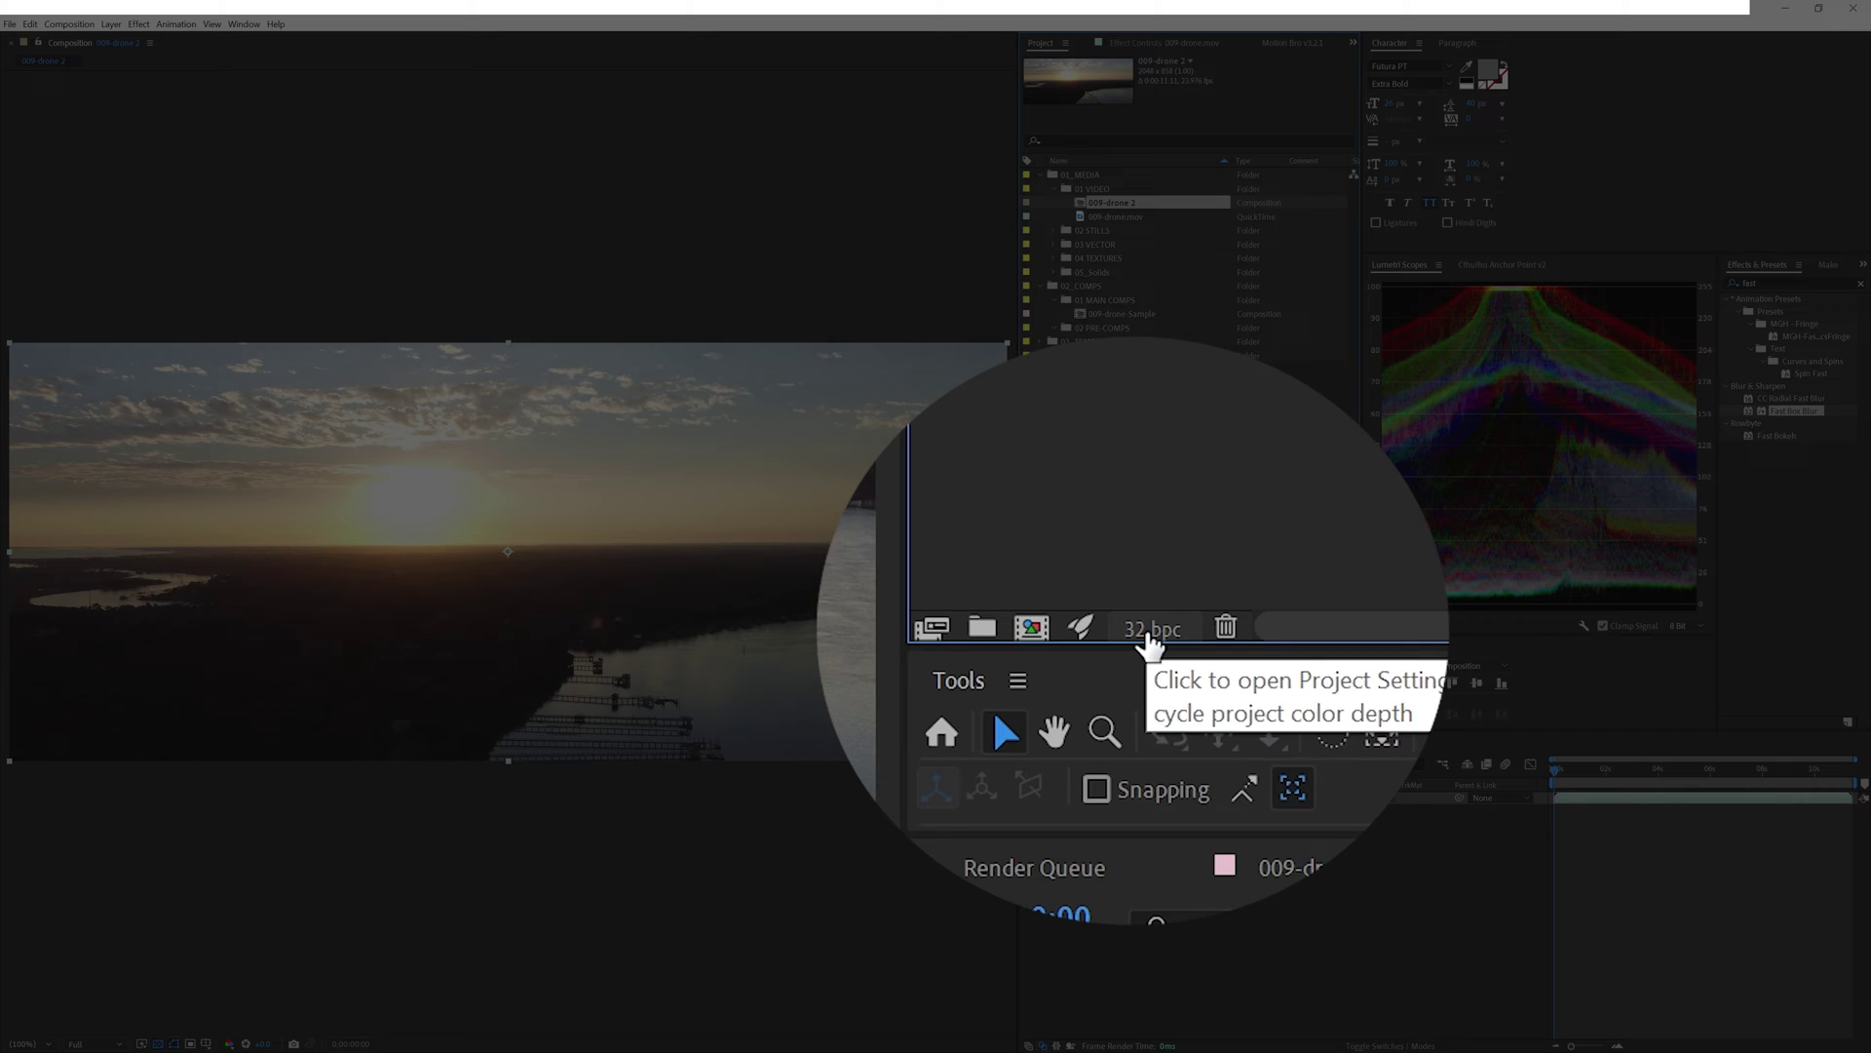
alt+click(1150, 634)
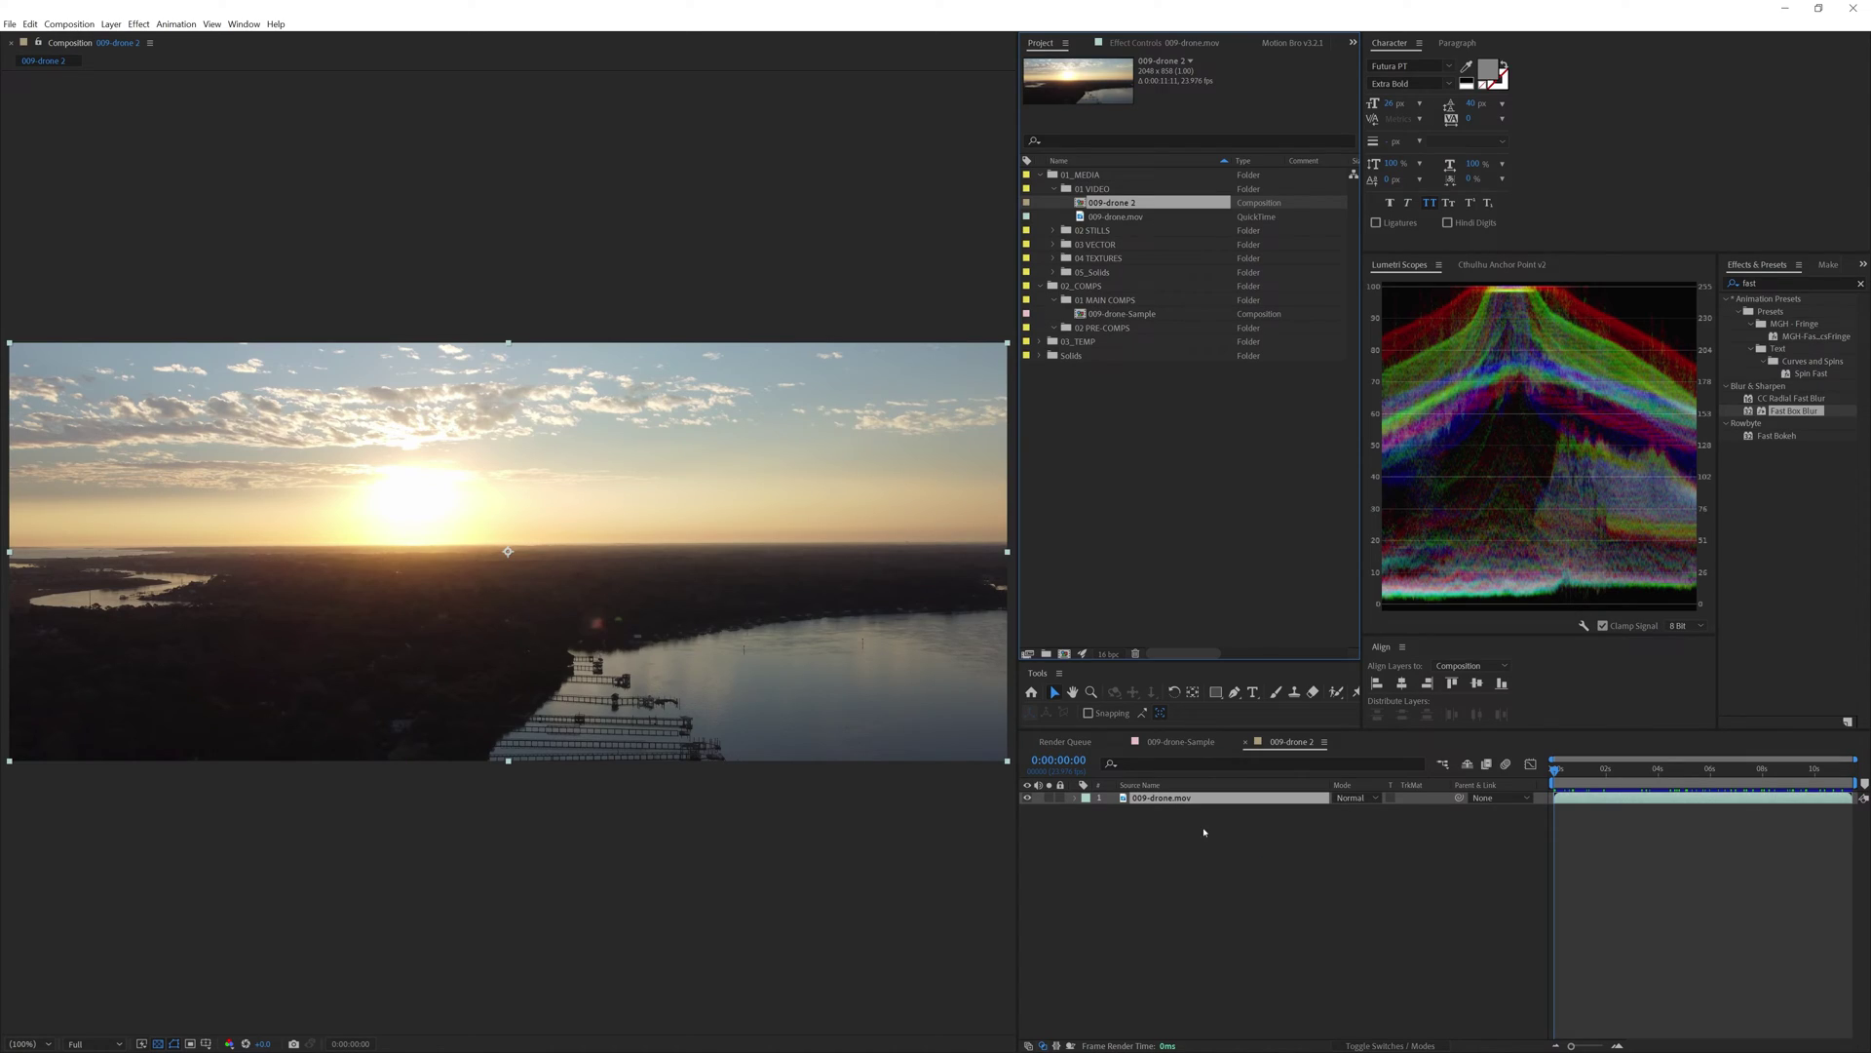
click(1206, 807)
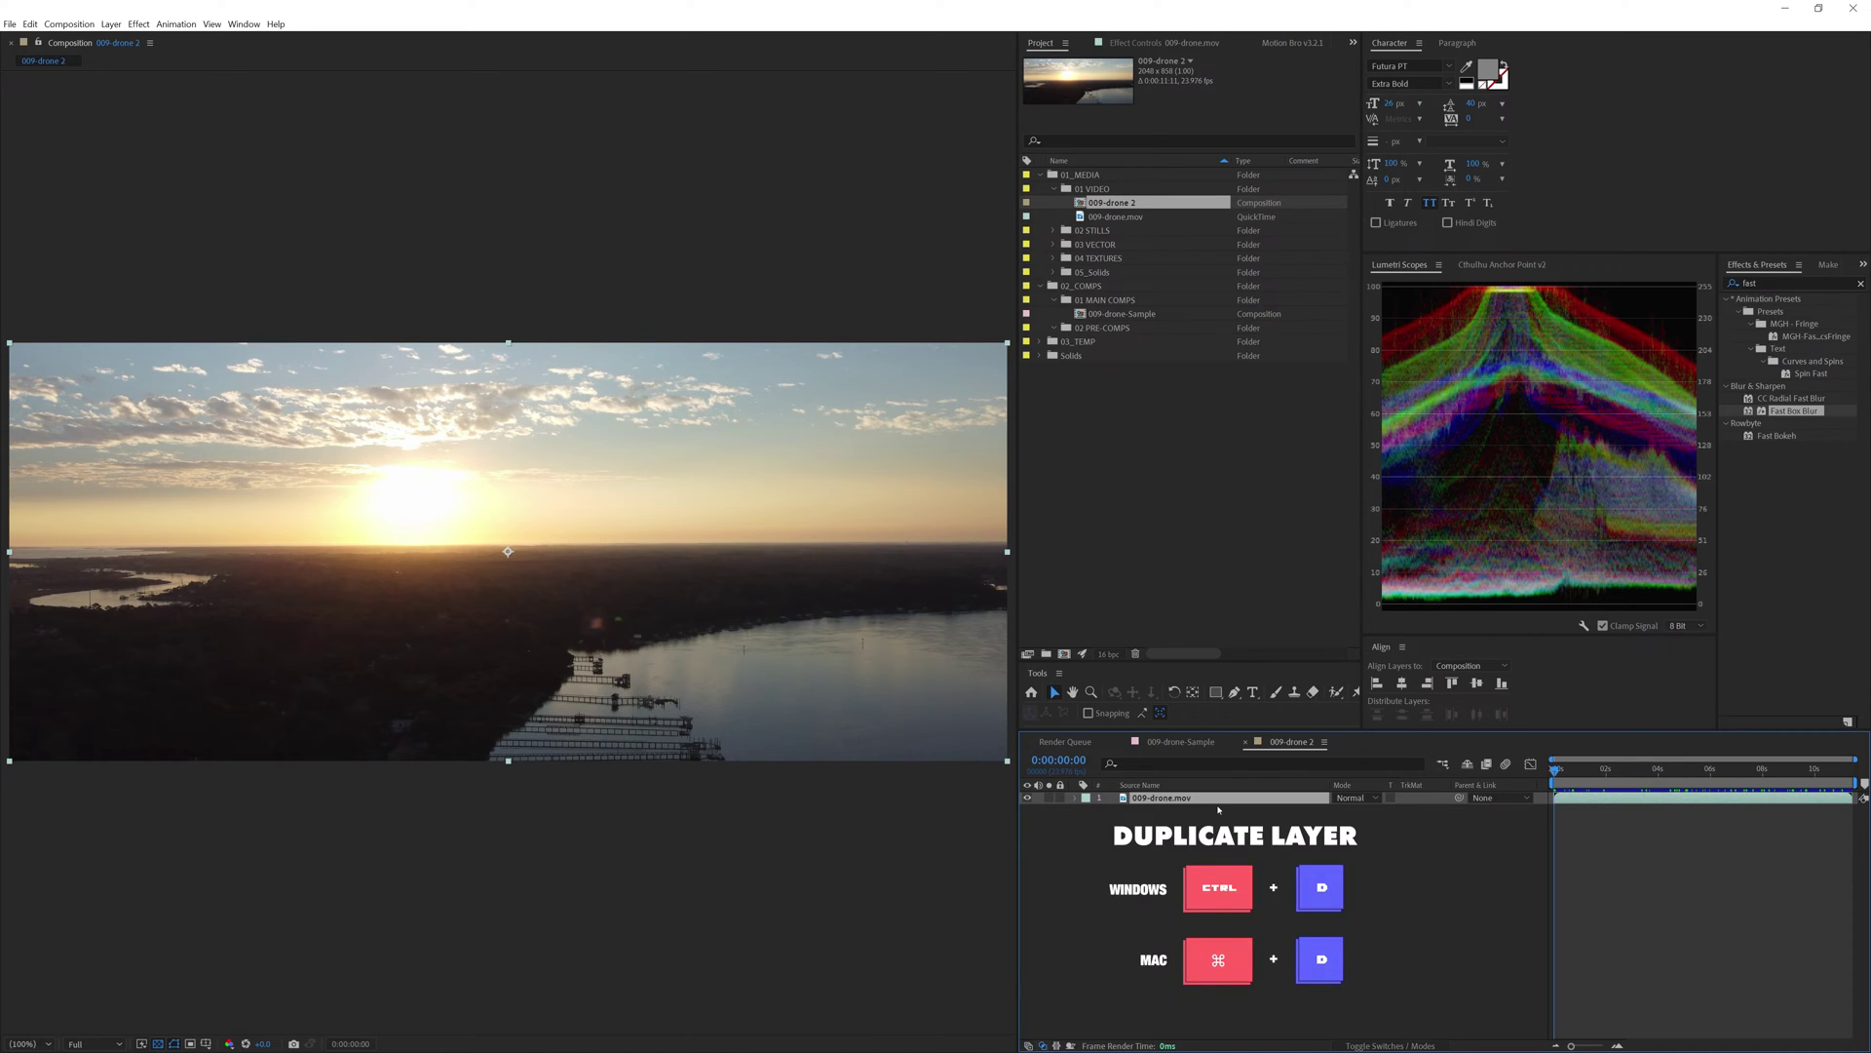
Step: Duplicate the drone layer and rename the top copy LUMA
key(ctrl+d)
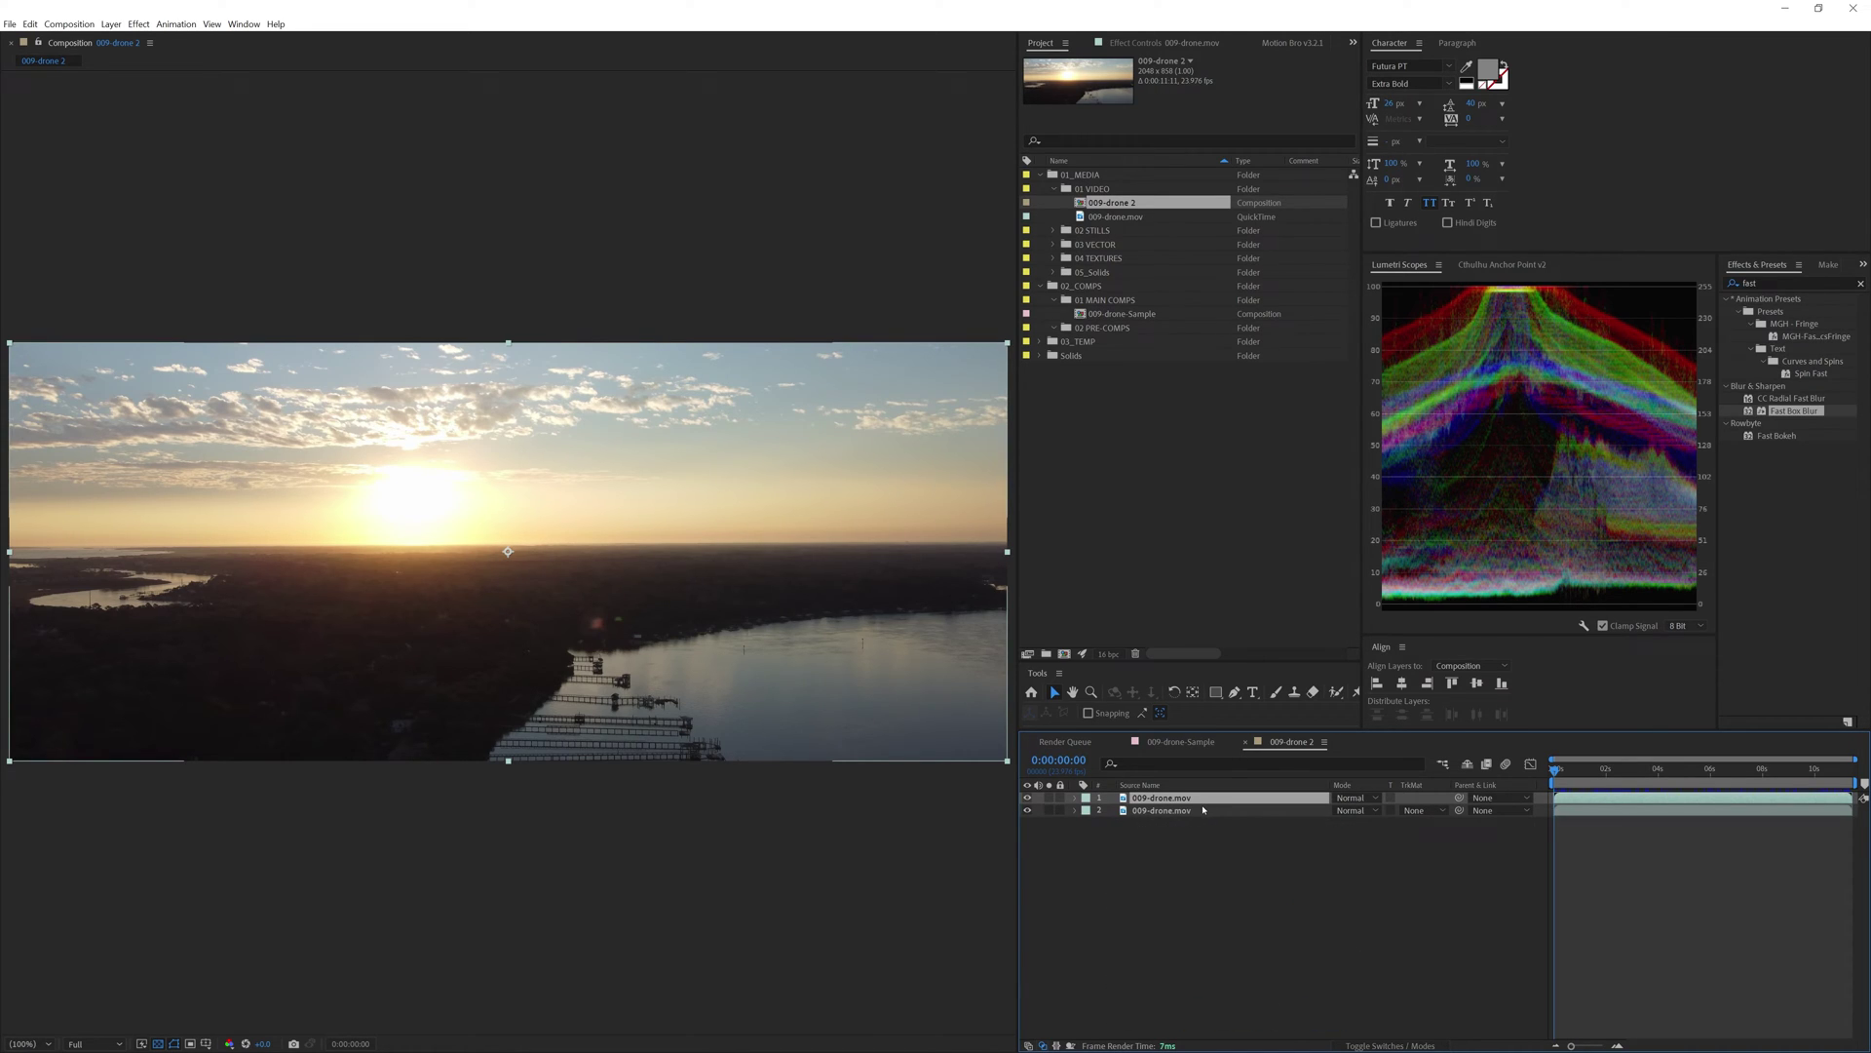
key(Return)
text(LUMA)
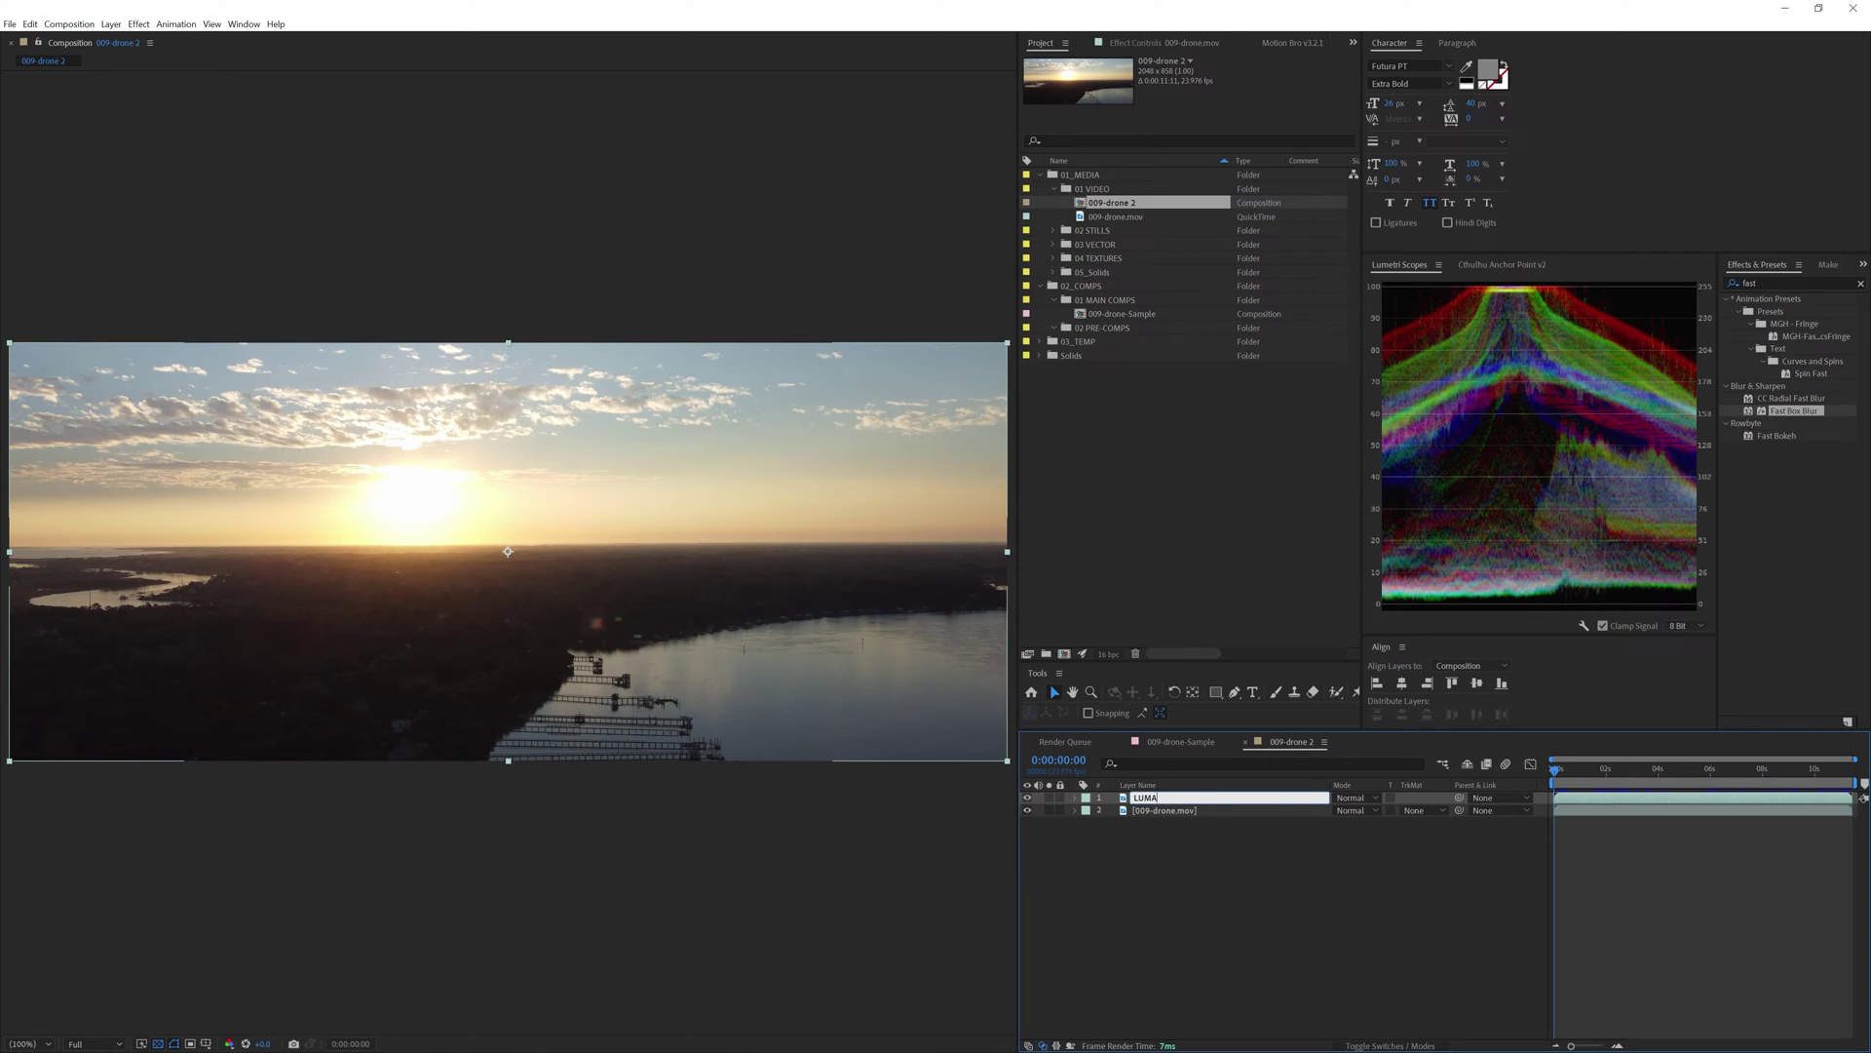
key(Return)
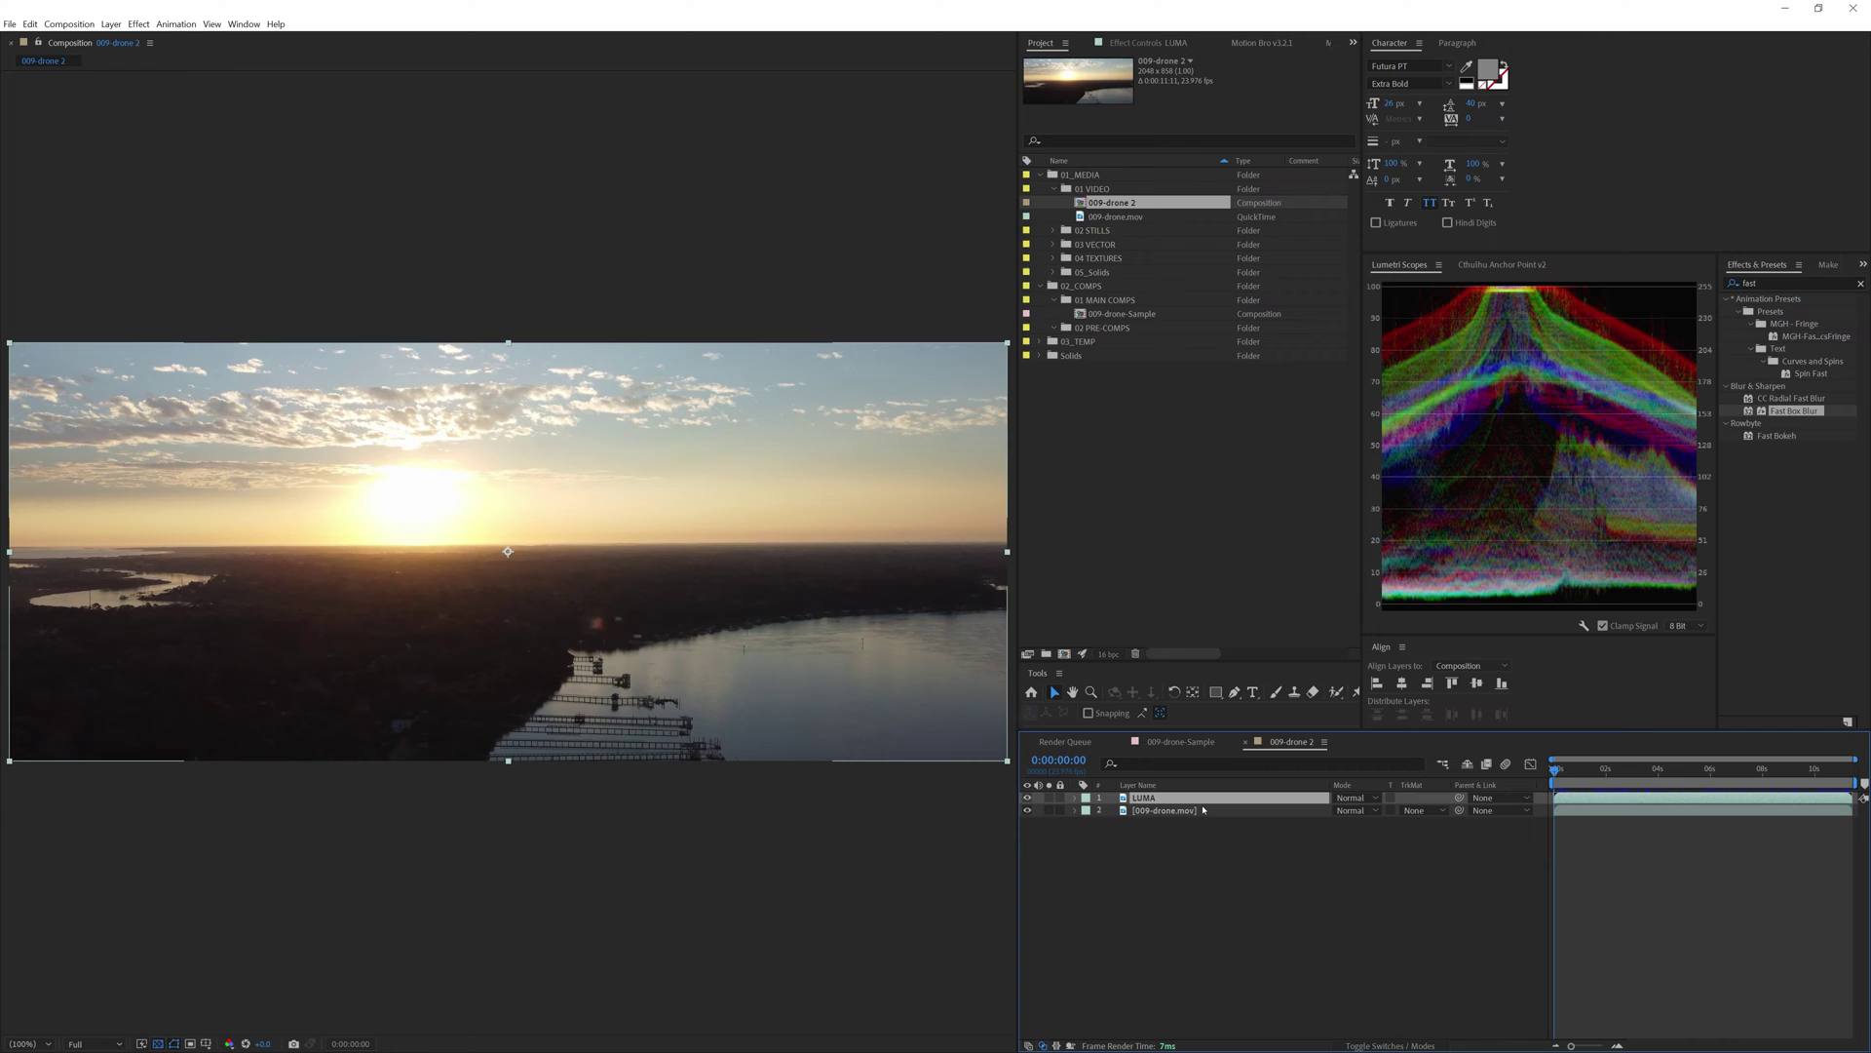
Step: Set layer 2's track matte to Luma Matte 'LUMA' and reselect the LUMA layer
click(1230, 811)
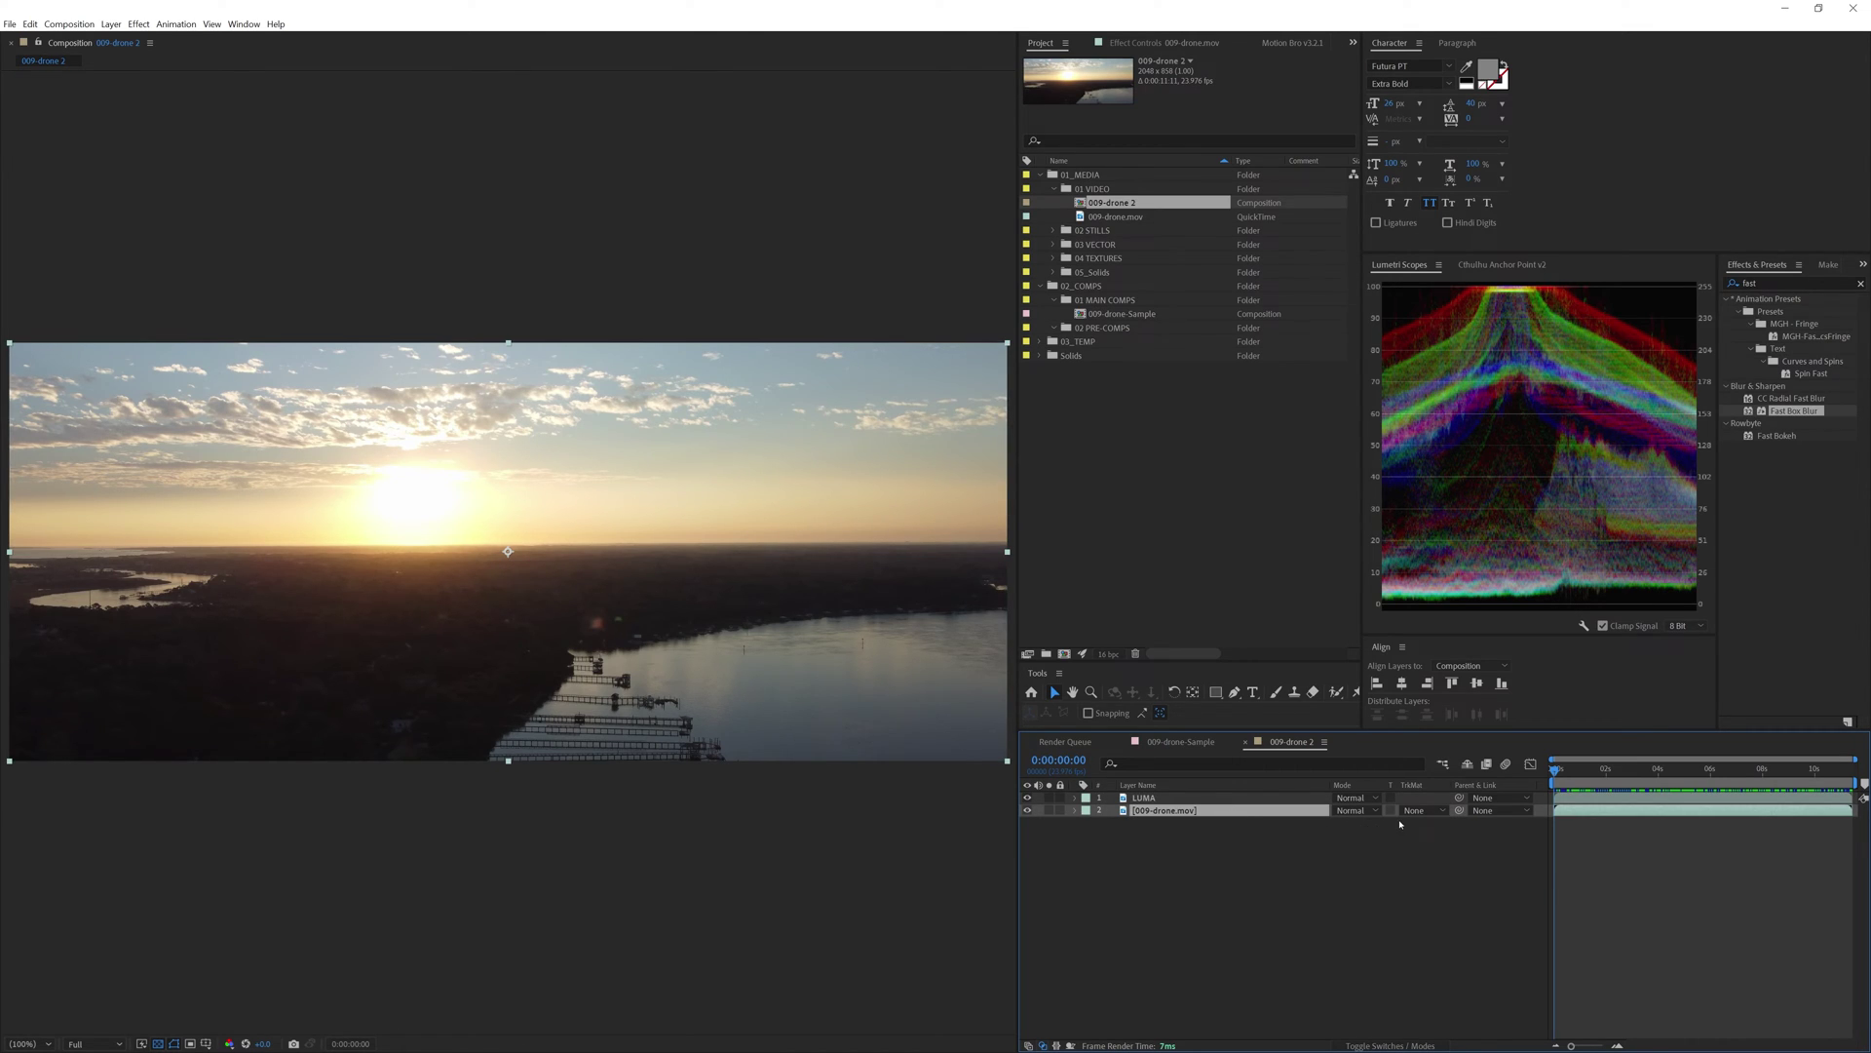
click(1425, 811)
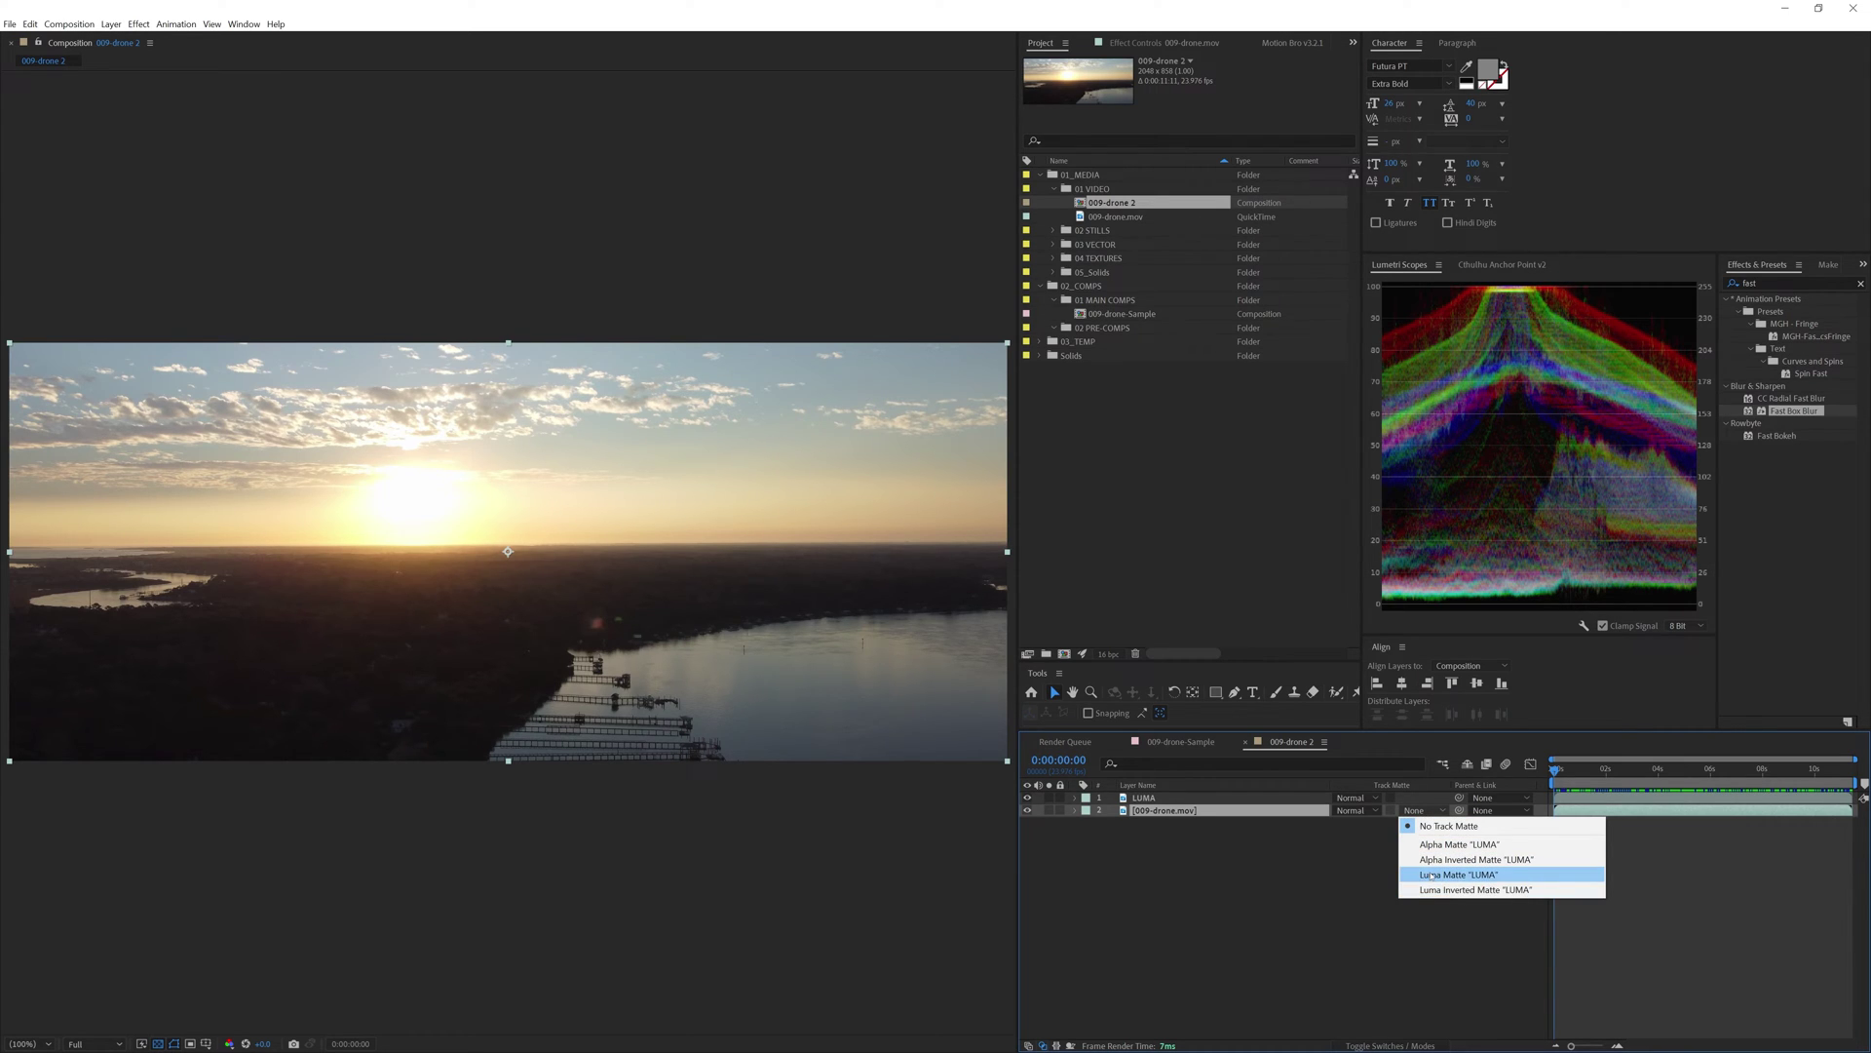
click(1426, 874)
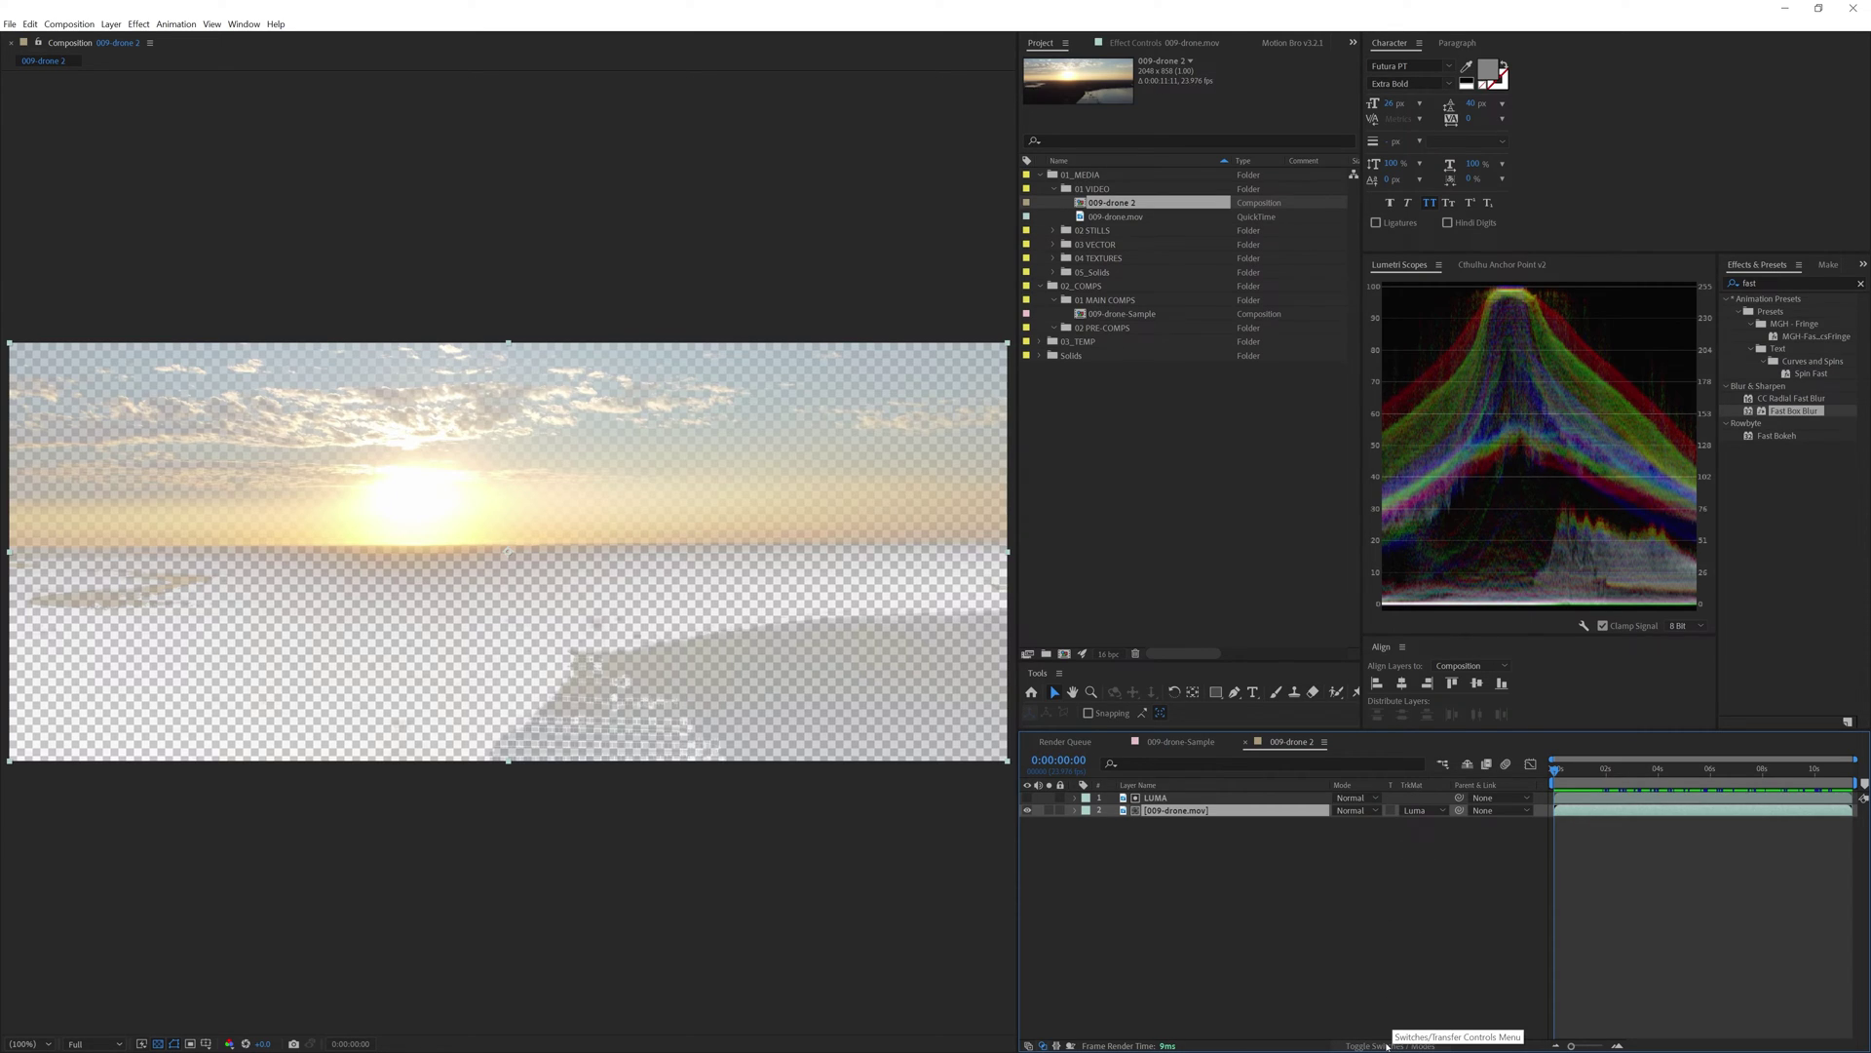
click(1385, 1046)
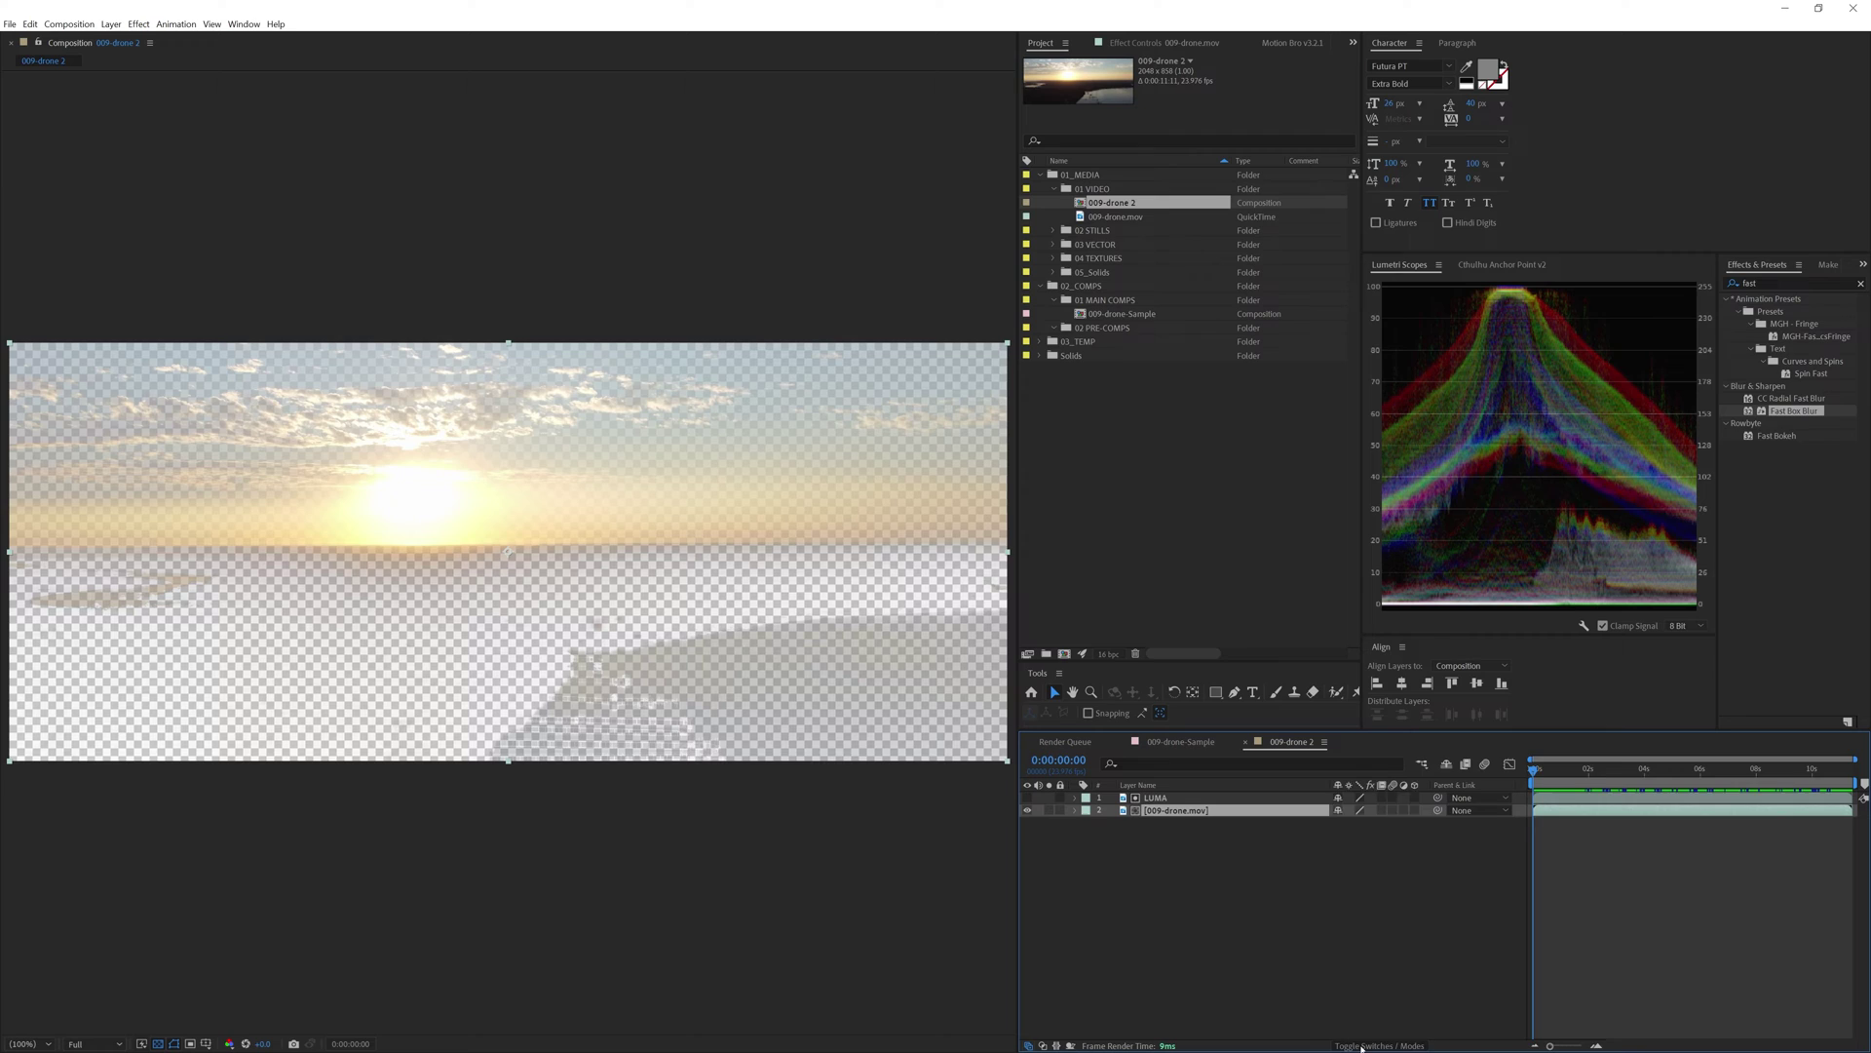
click(1379, 1045)
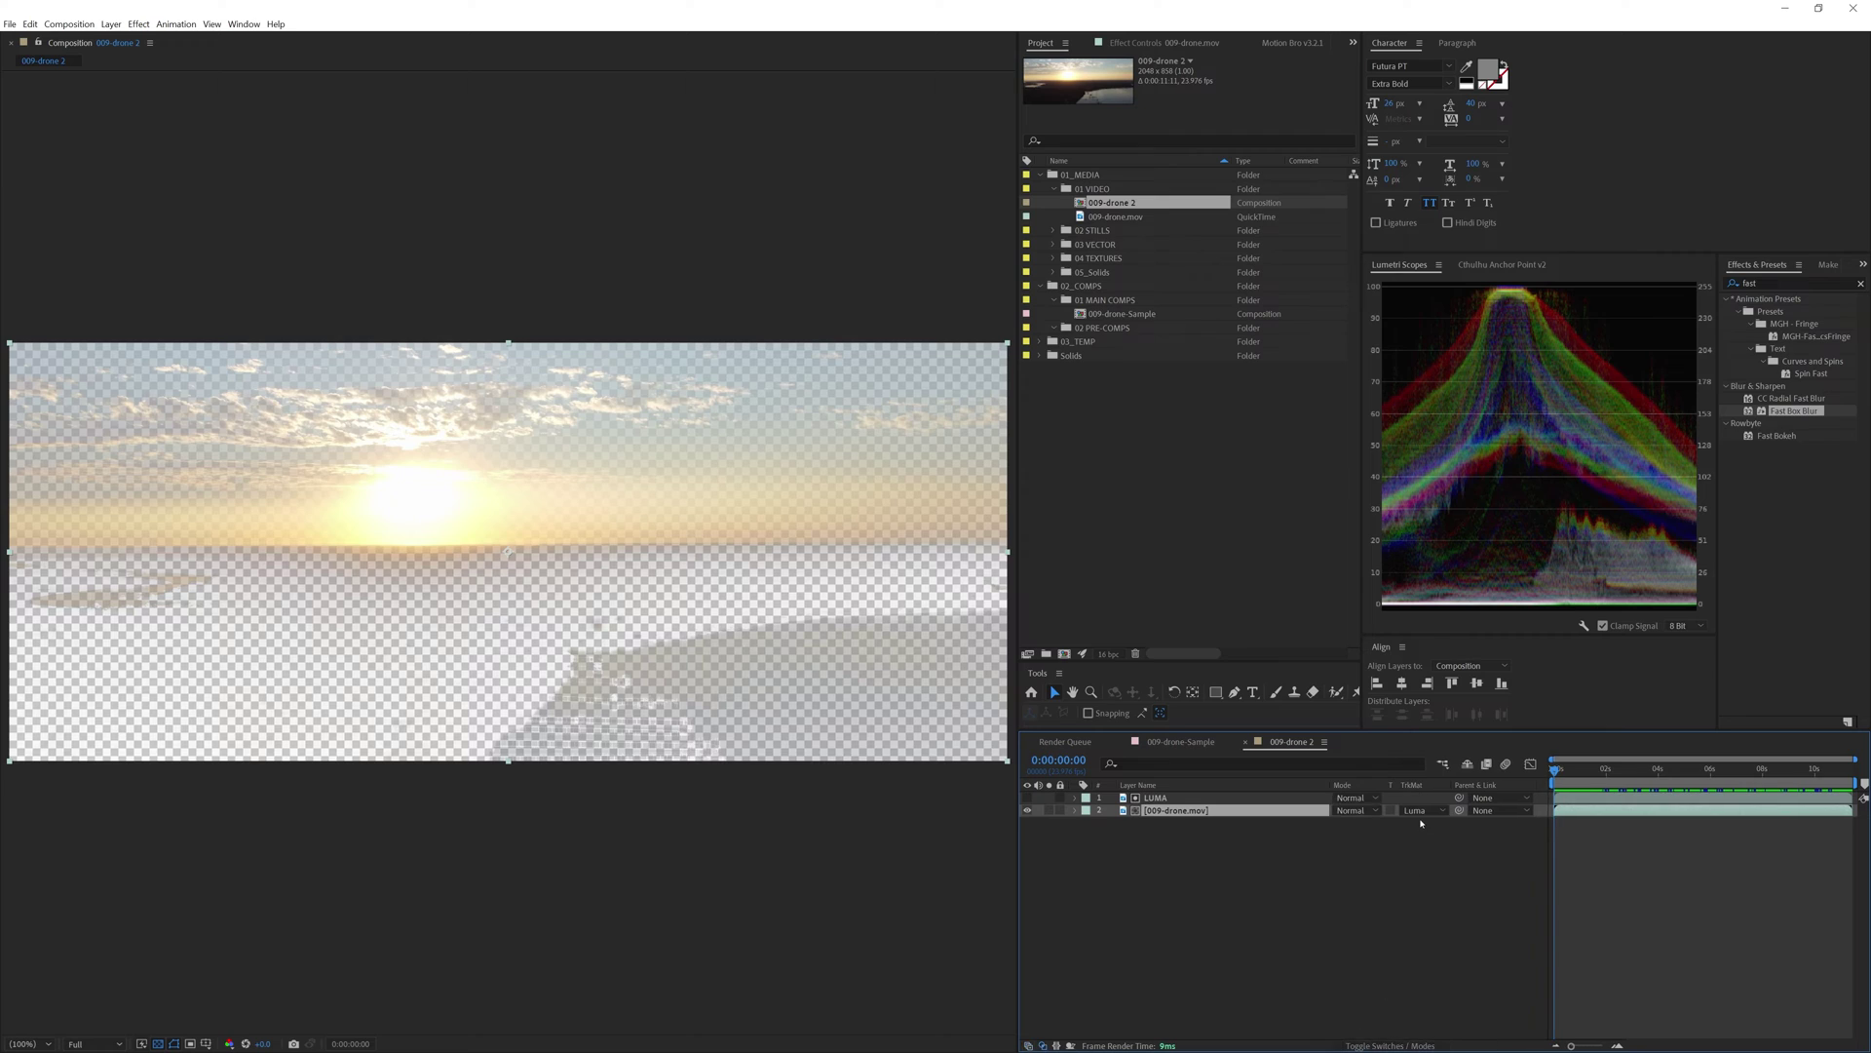
click(1046, 810)
click(1187, 800)
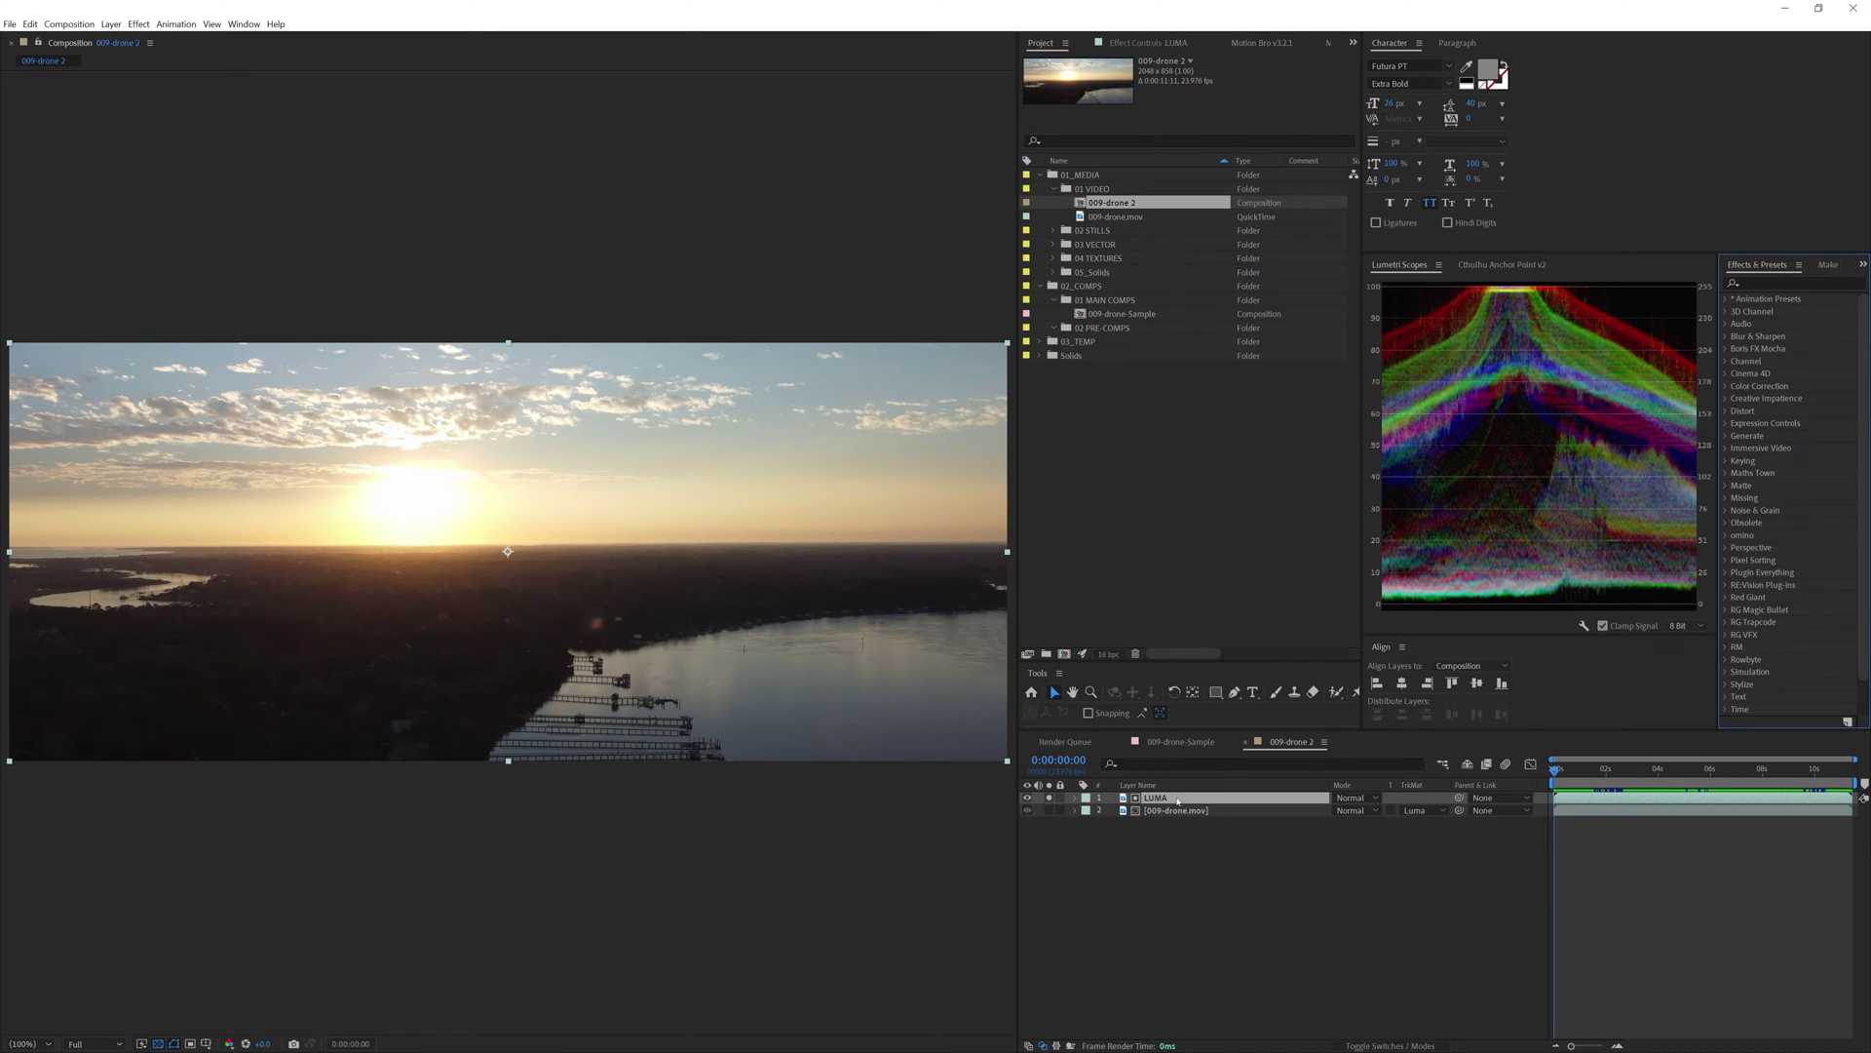
Step: Search Effects & Presets and apply Tint, then Levels, to the LUMA layer
click(1756, 282)
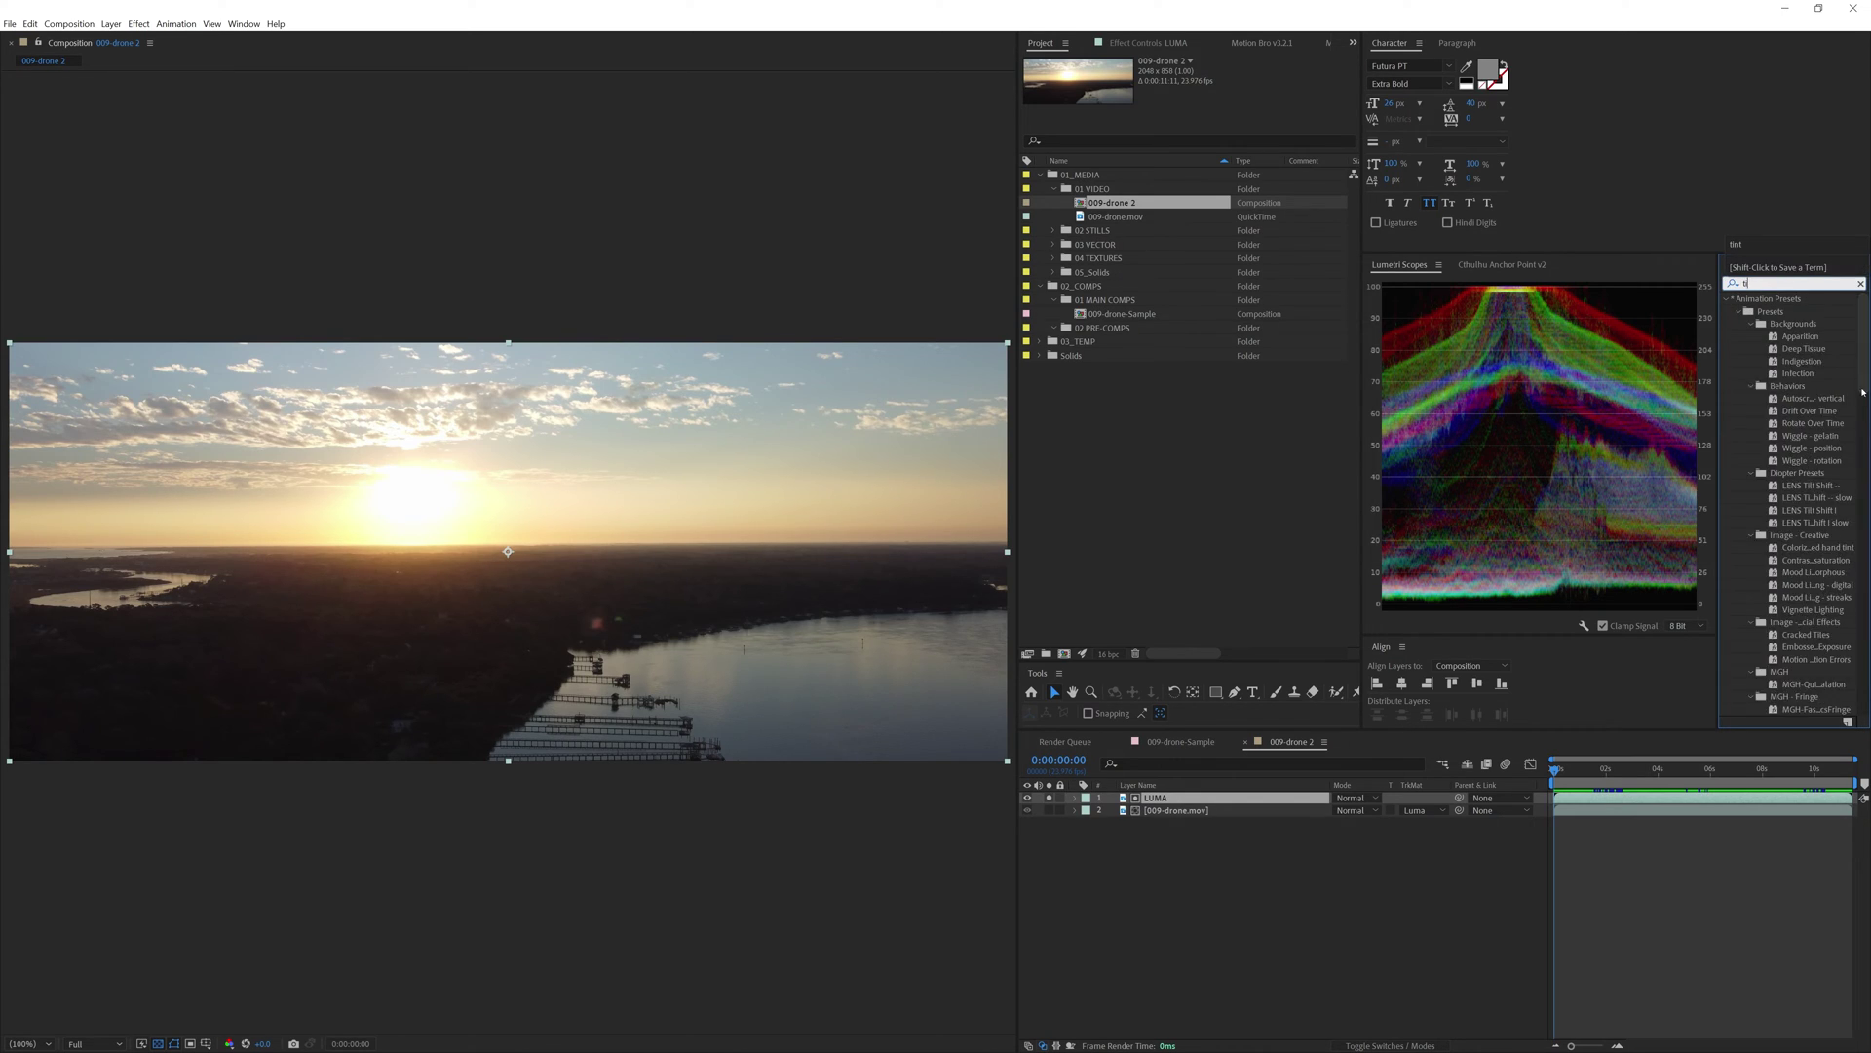
text(tint)
double_click(1777, 362)
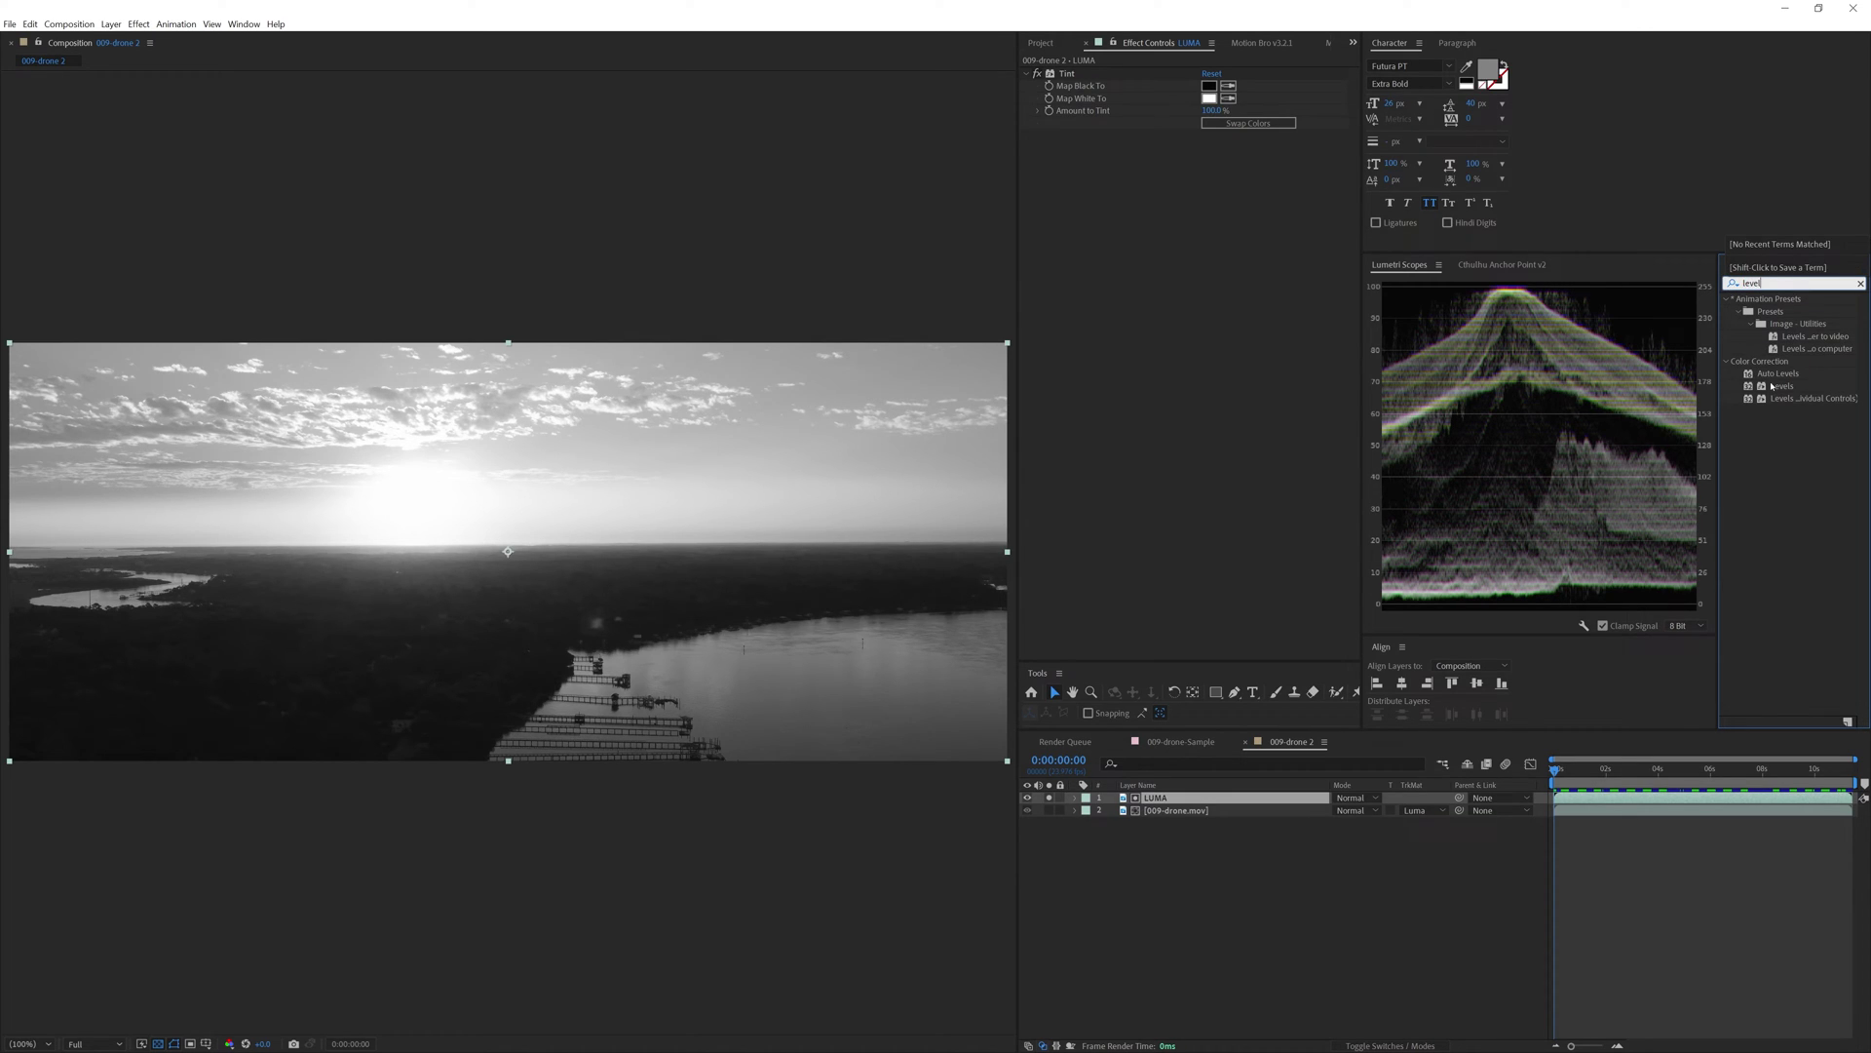
double_click(1771, 386)
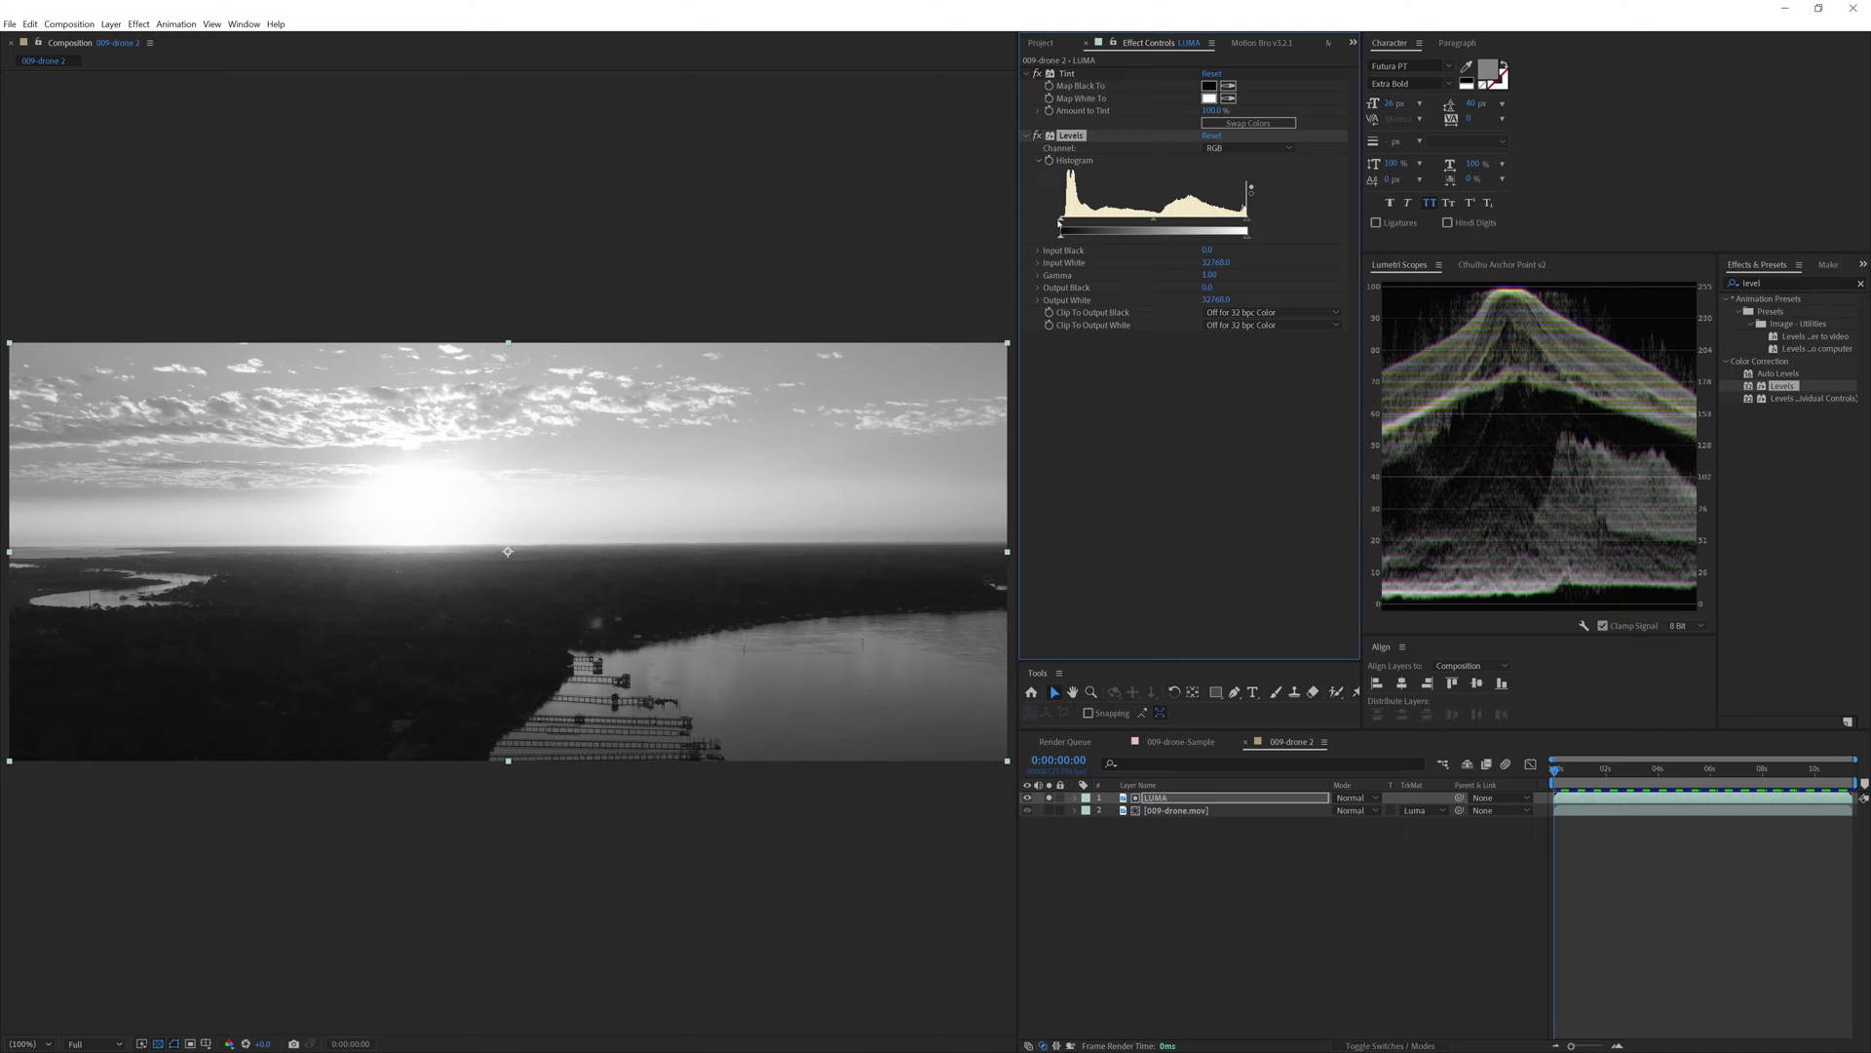
Step: Tune LUMA's Levels: input black to 1799.0, white input slightly lower, output black above zero
drag(1062, 222, 1073, 223)
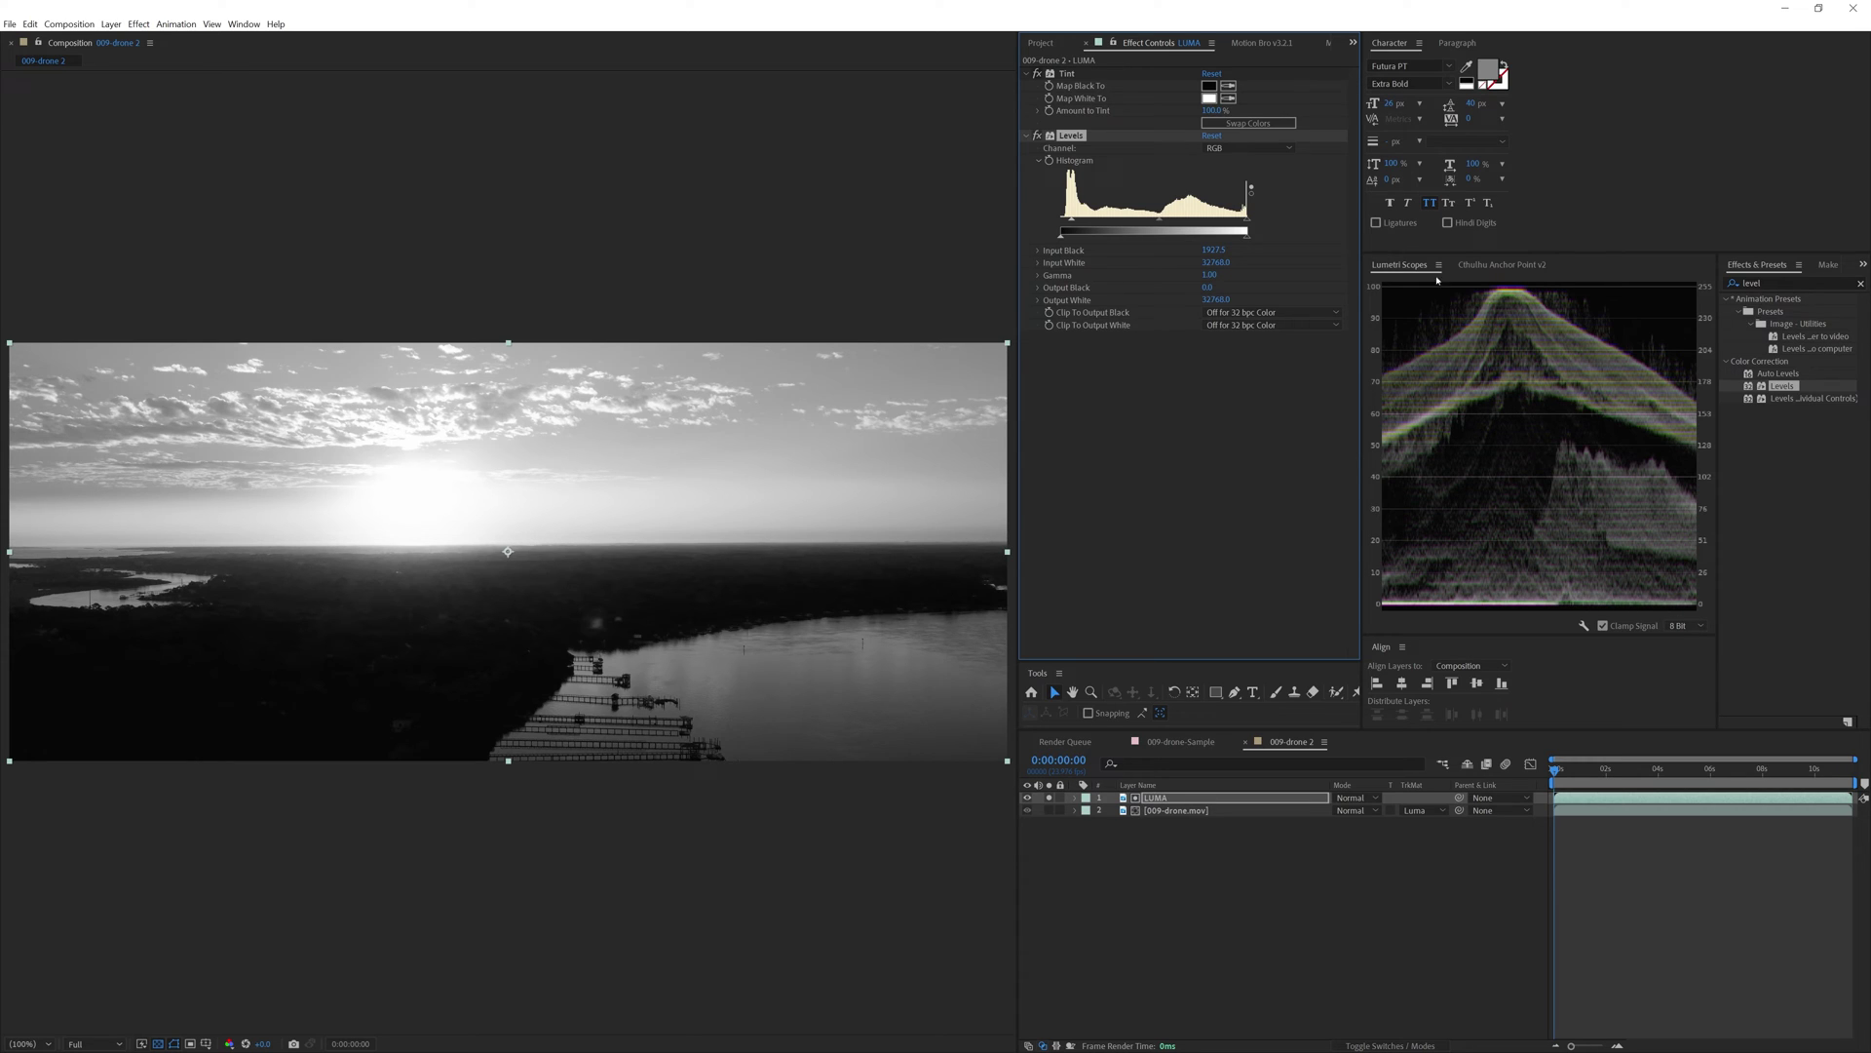
click(1394, 263)
click(244, 23)
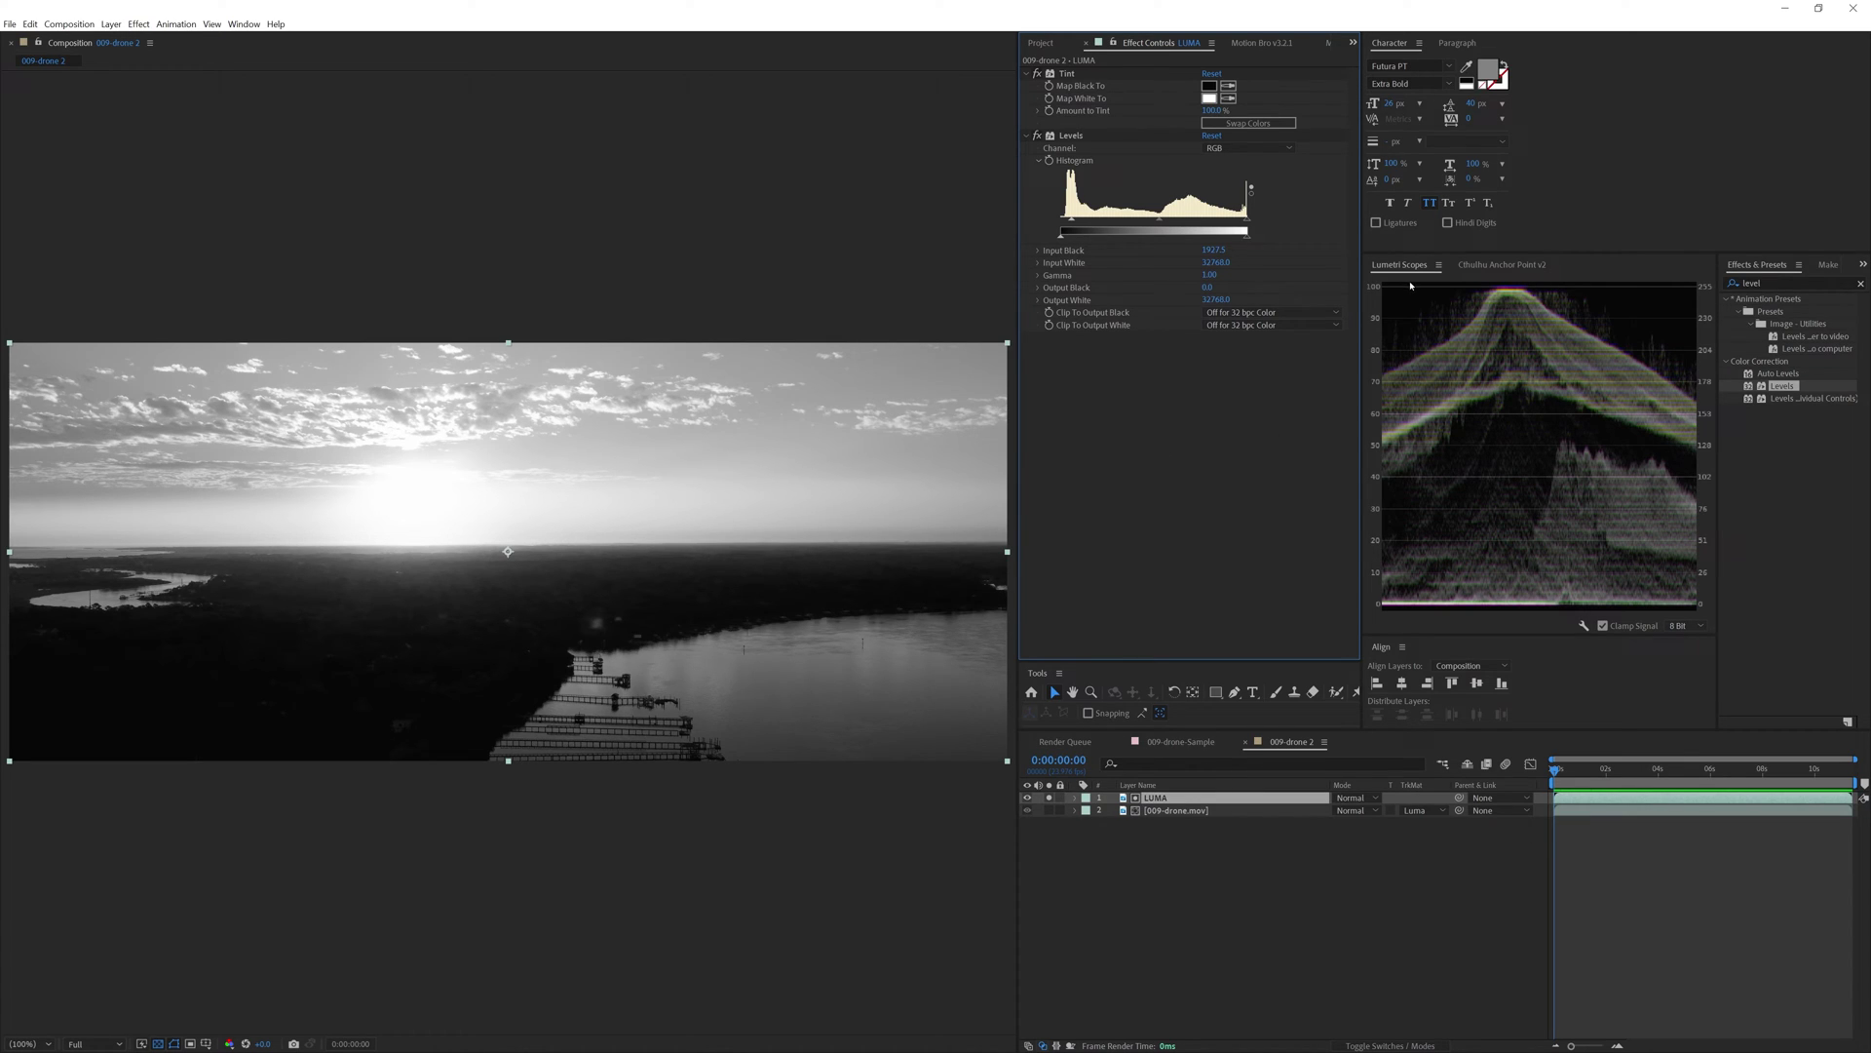
drag(1071, 222, 1072, 222)
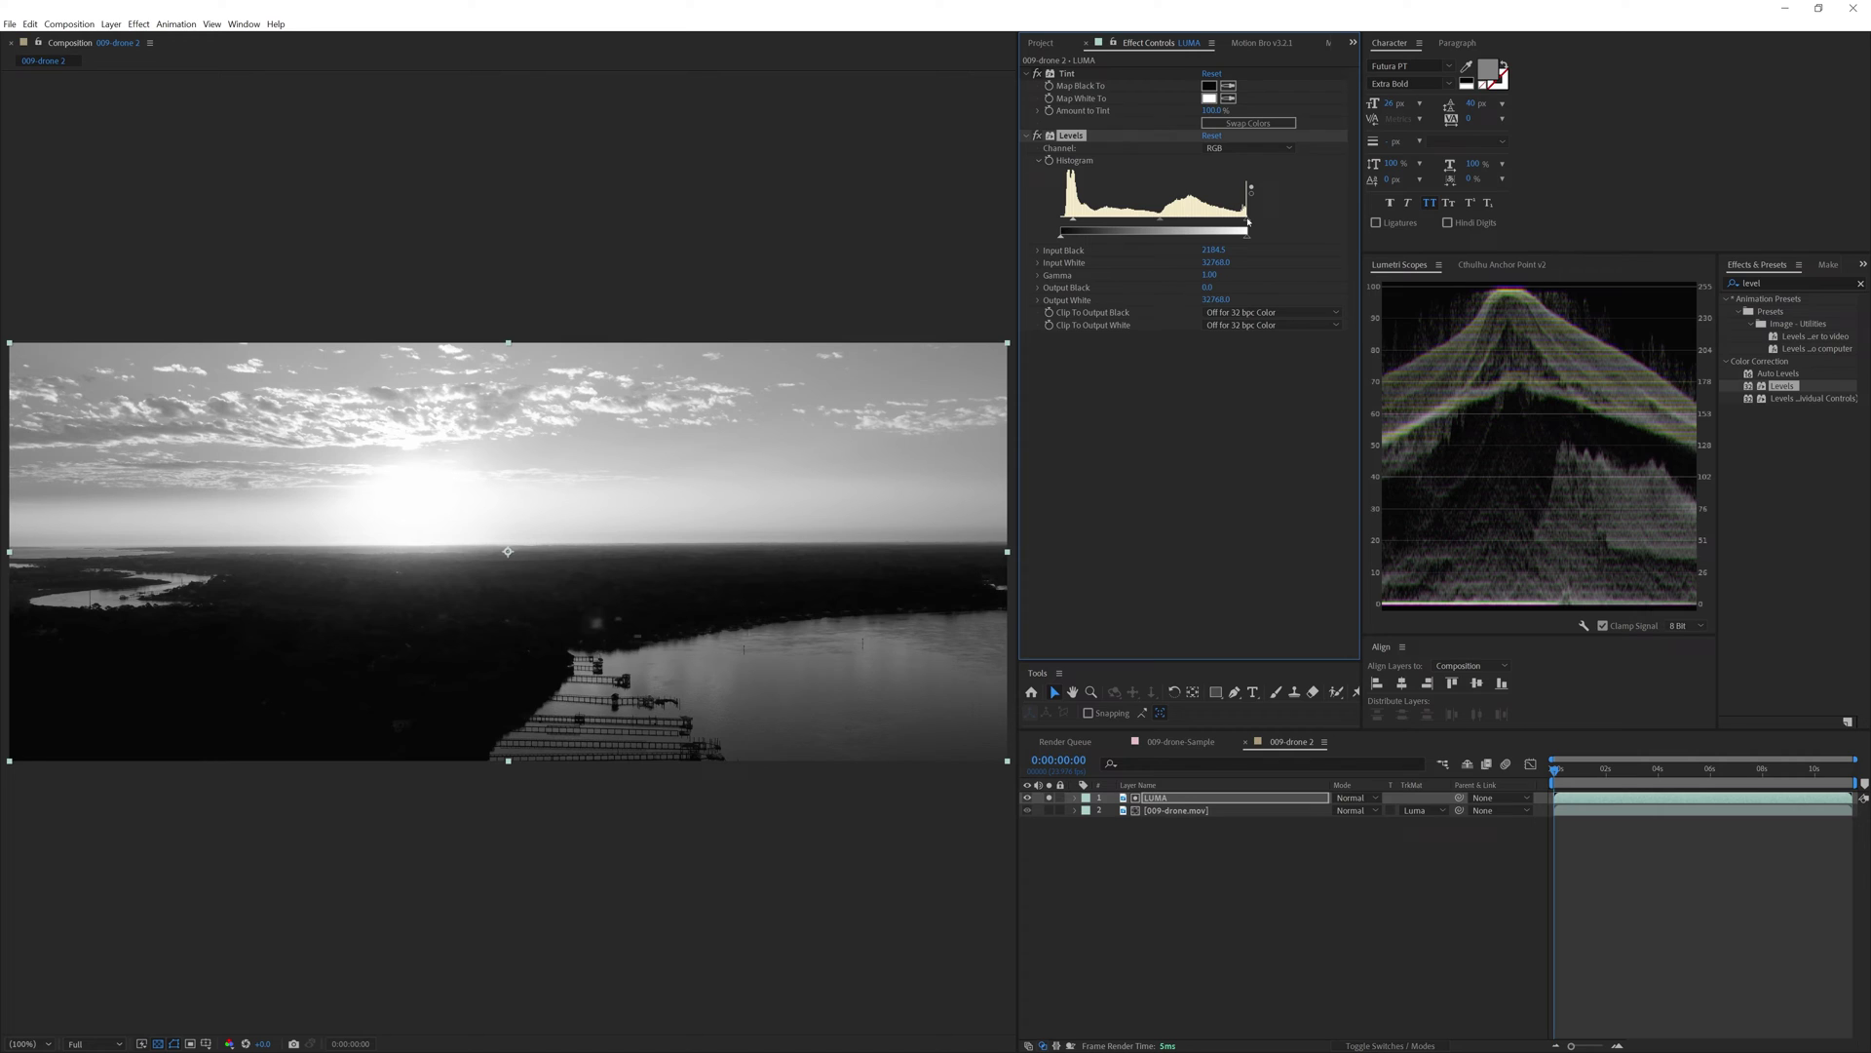
drag(1247, 222, 1241, 224)
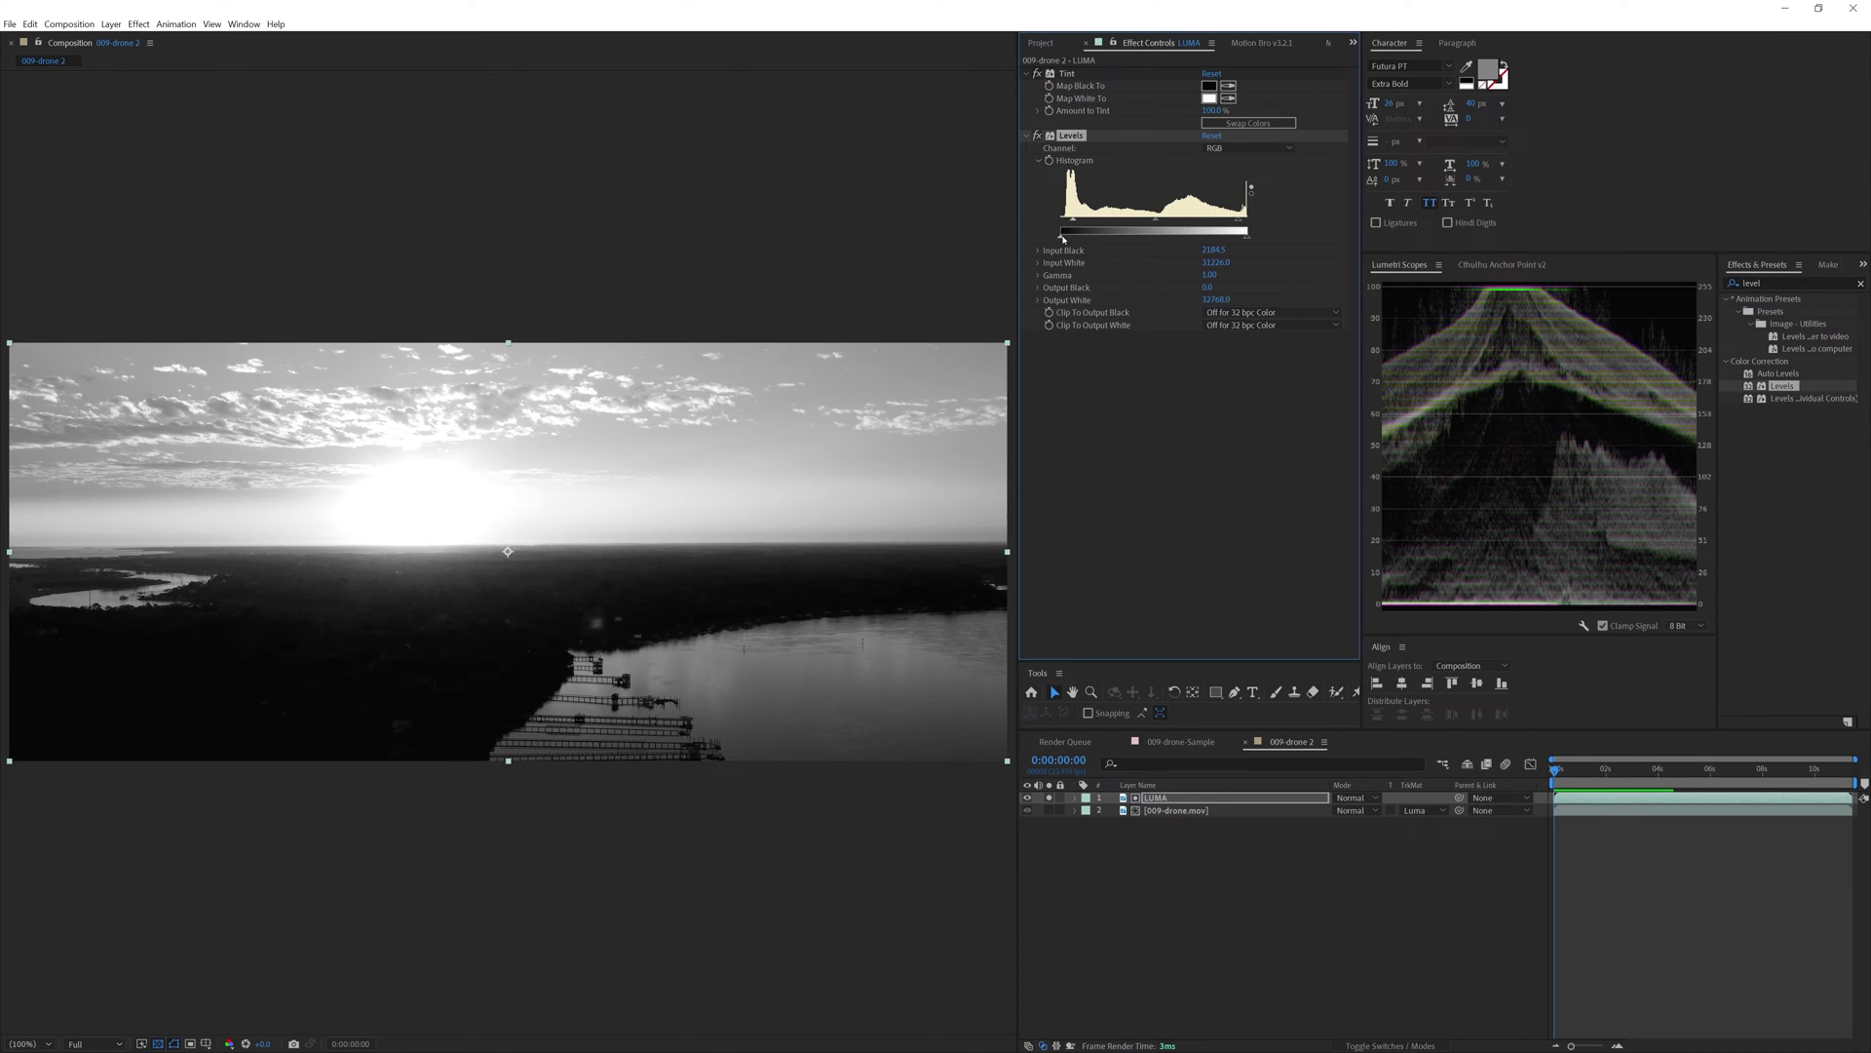
drag(1062, 238, 1073, 239)
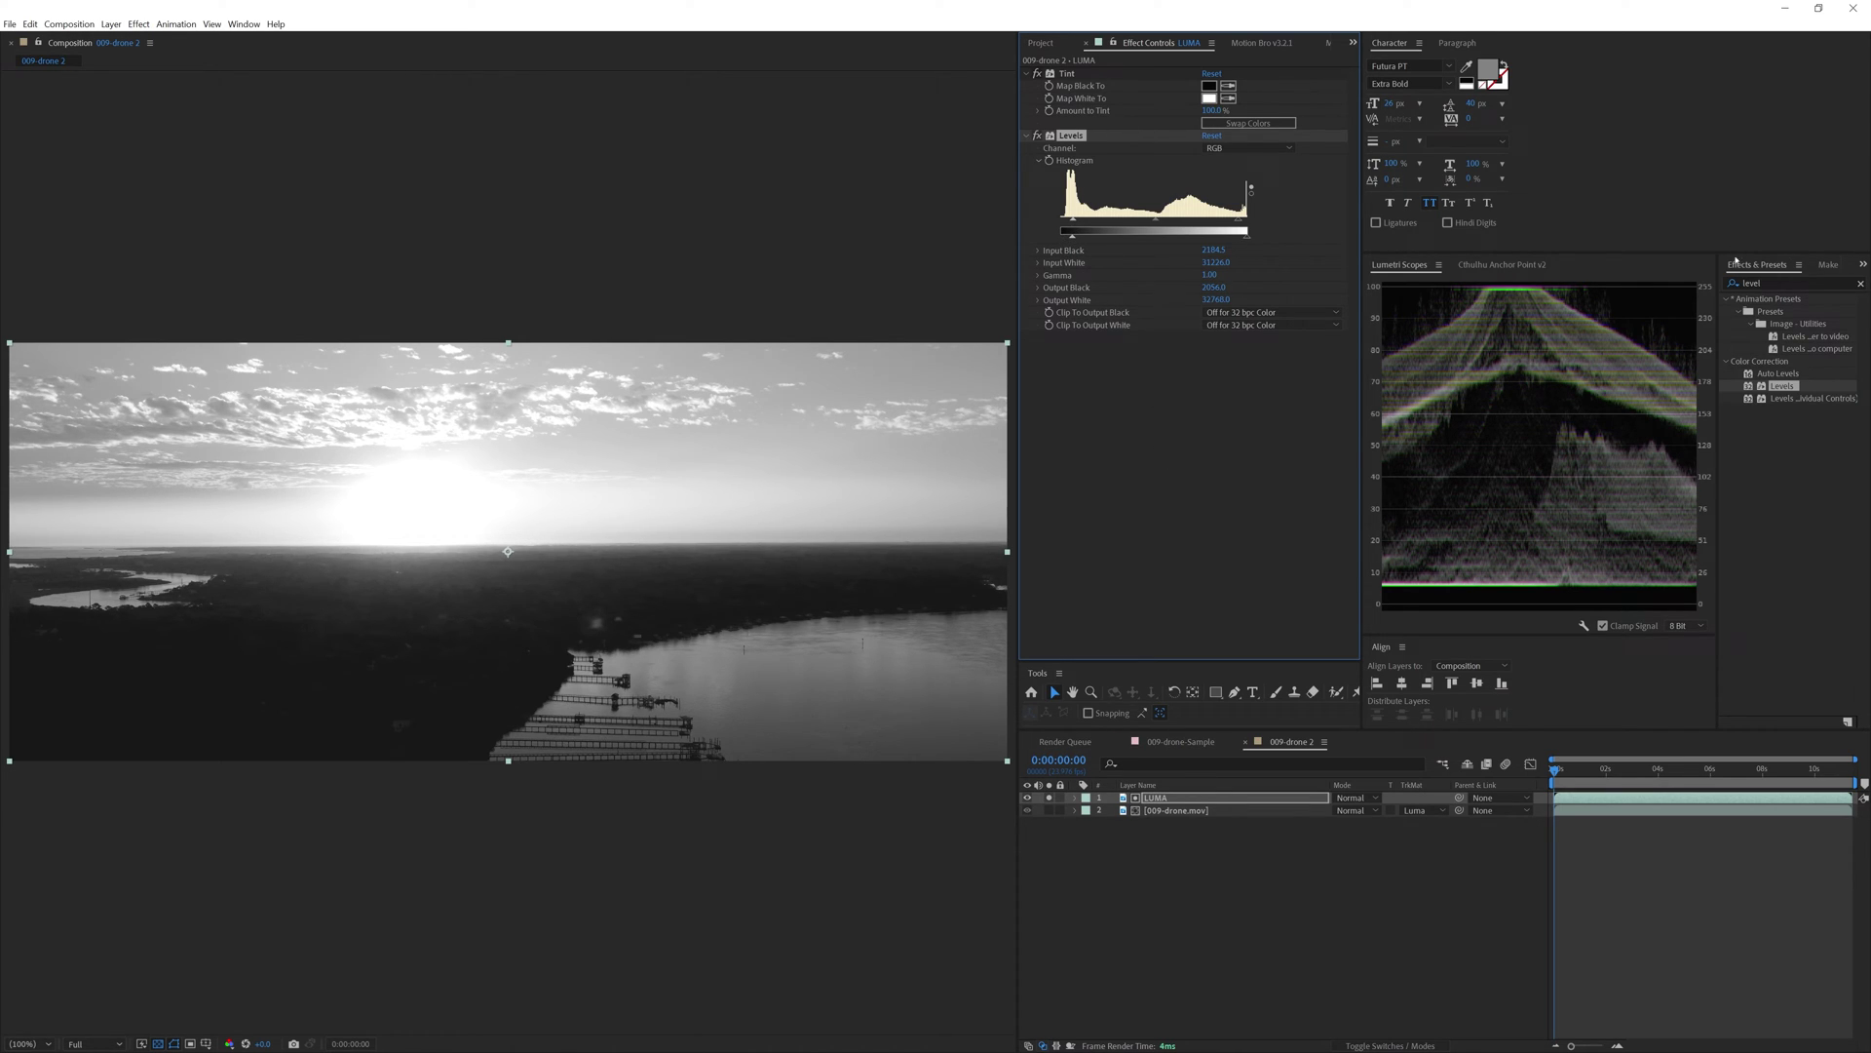
click(1732, 283)
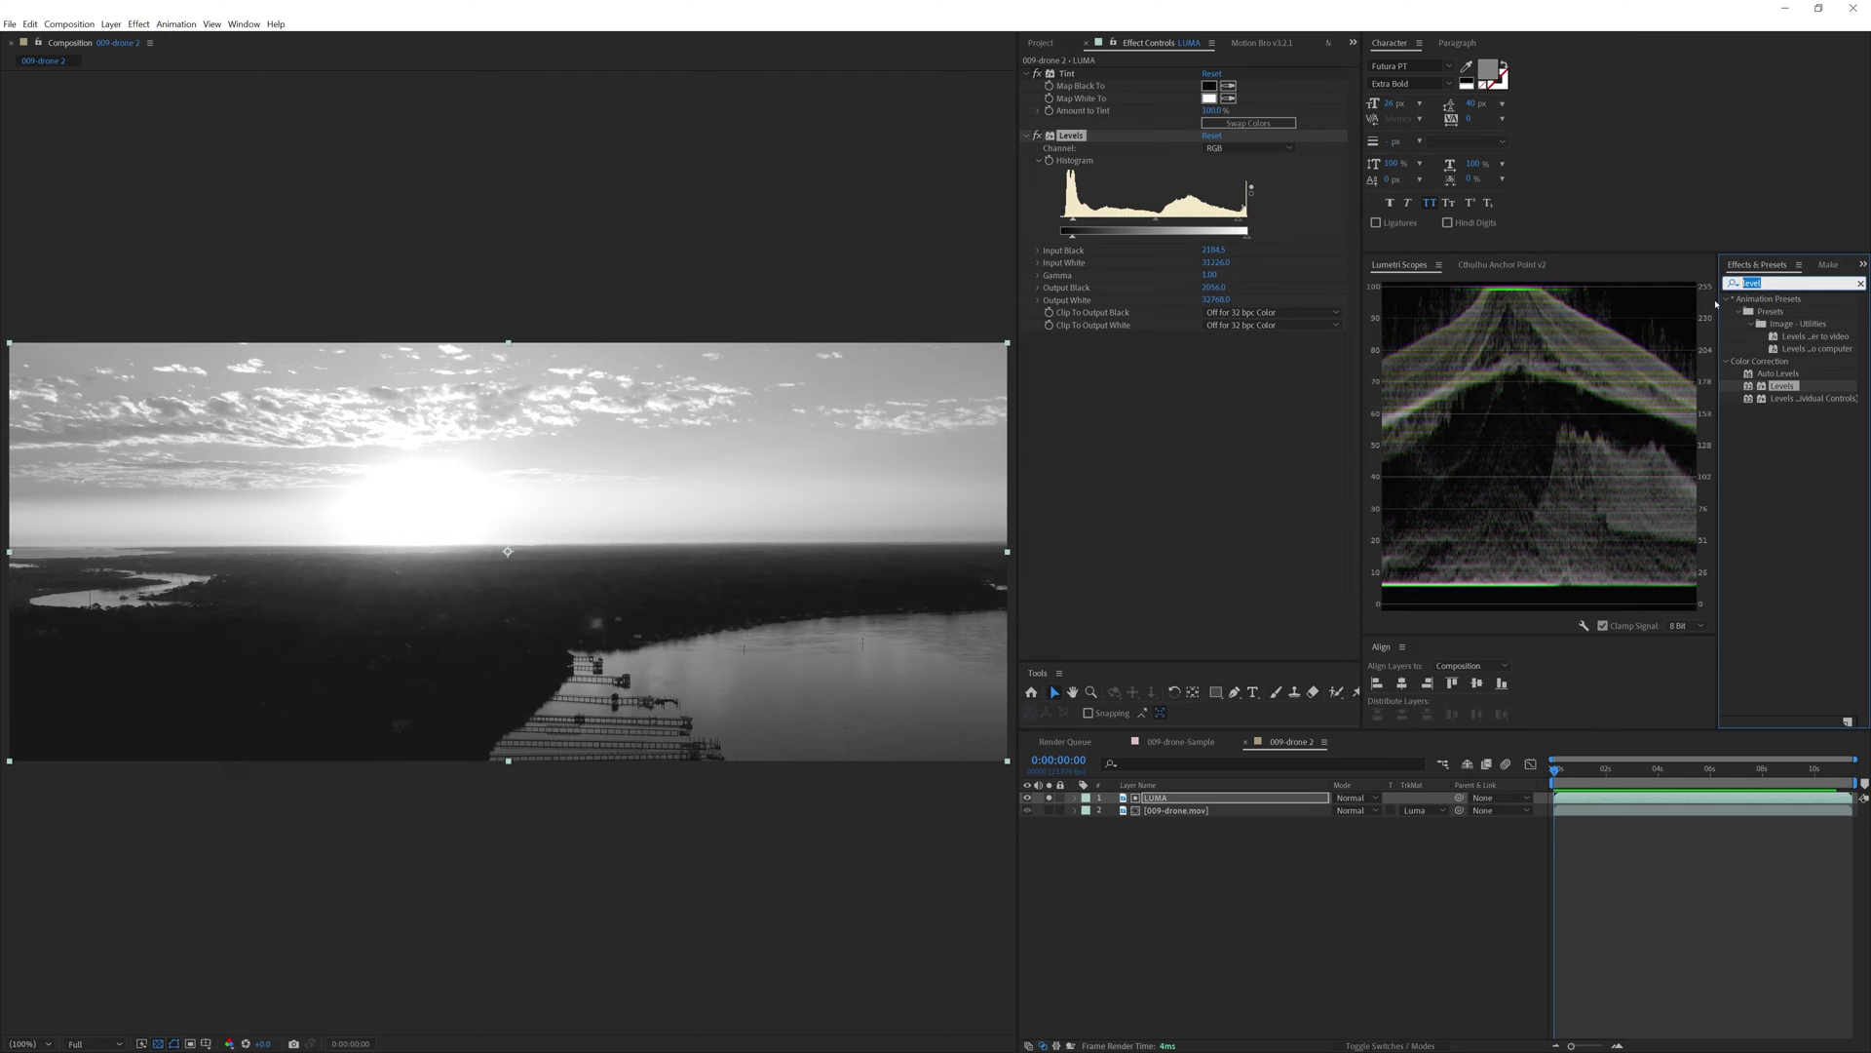
Step: Apply Exposure to the LUMA matte and set its exposure to 9.00, whitening the frame
text(expo)
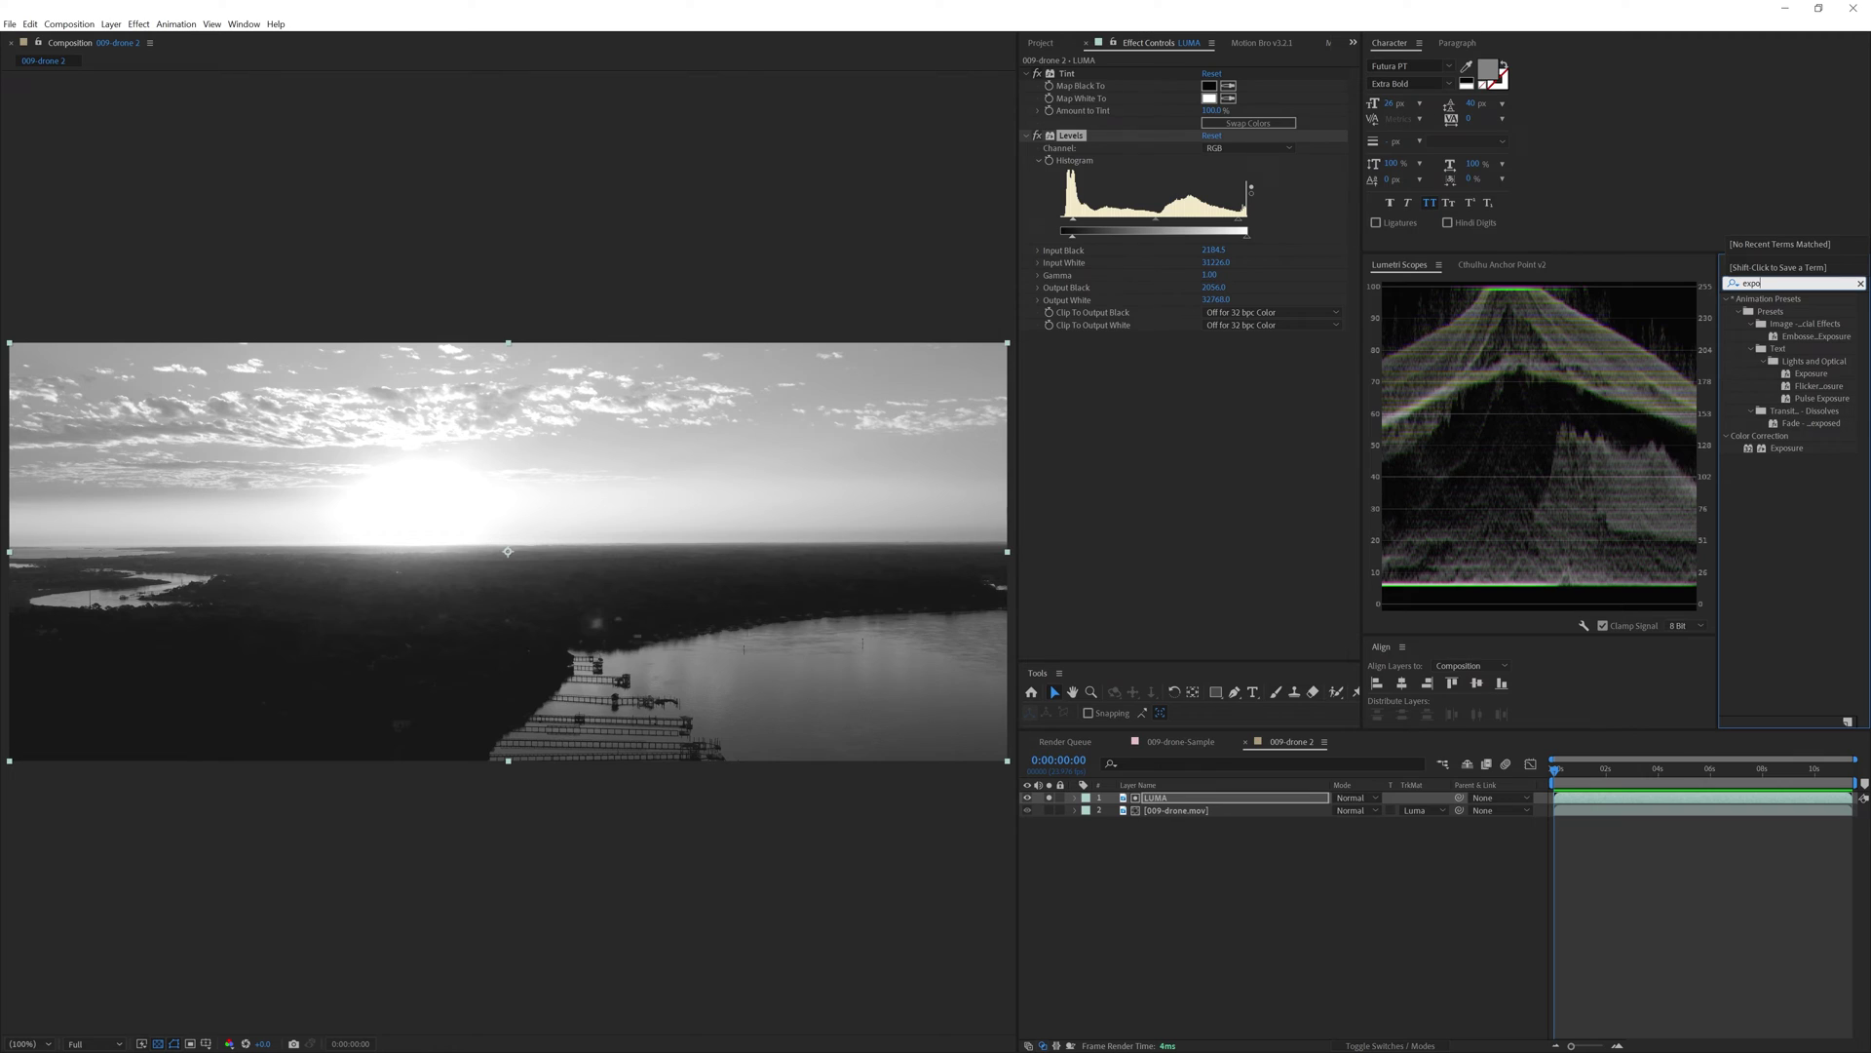
double_click(1787, 447)
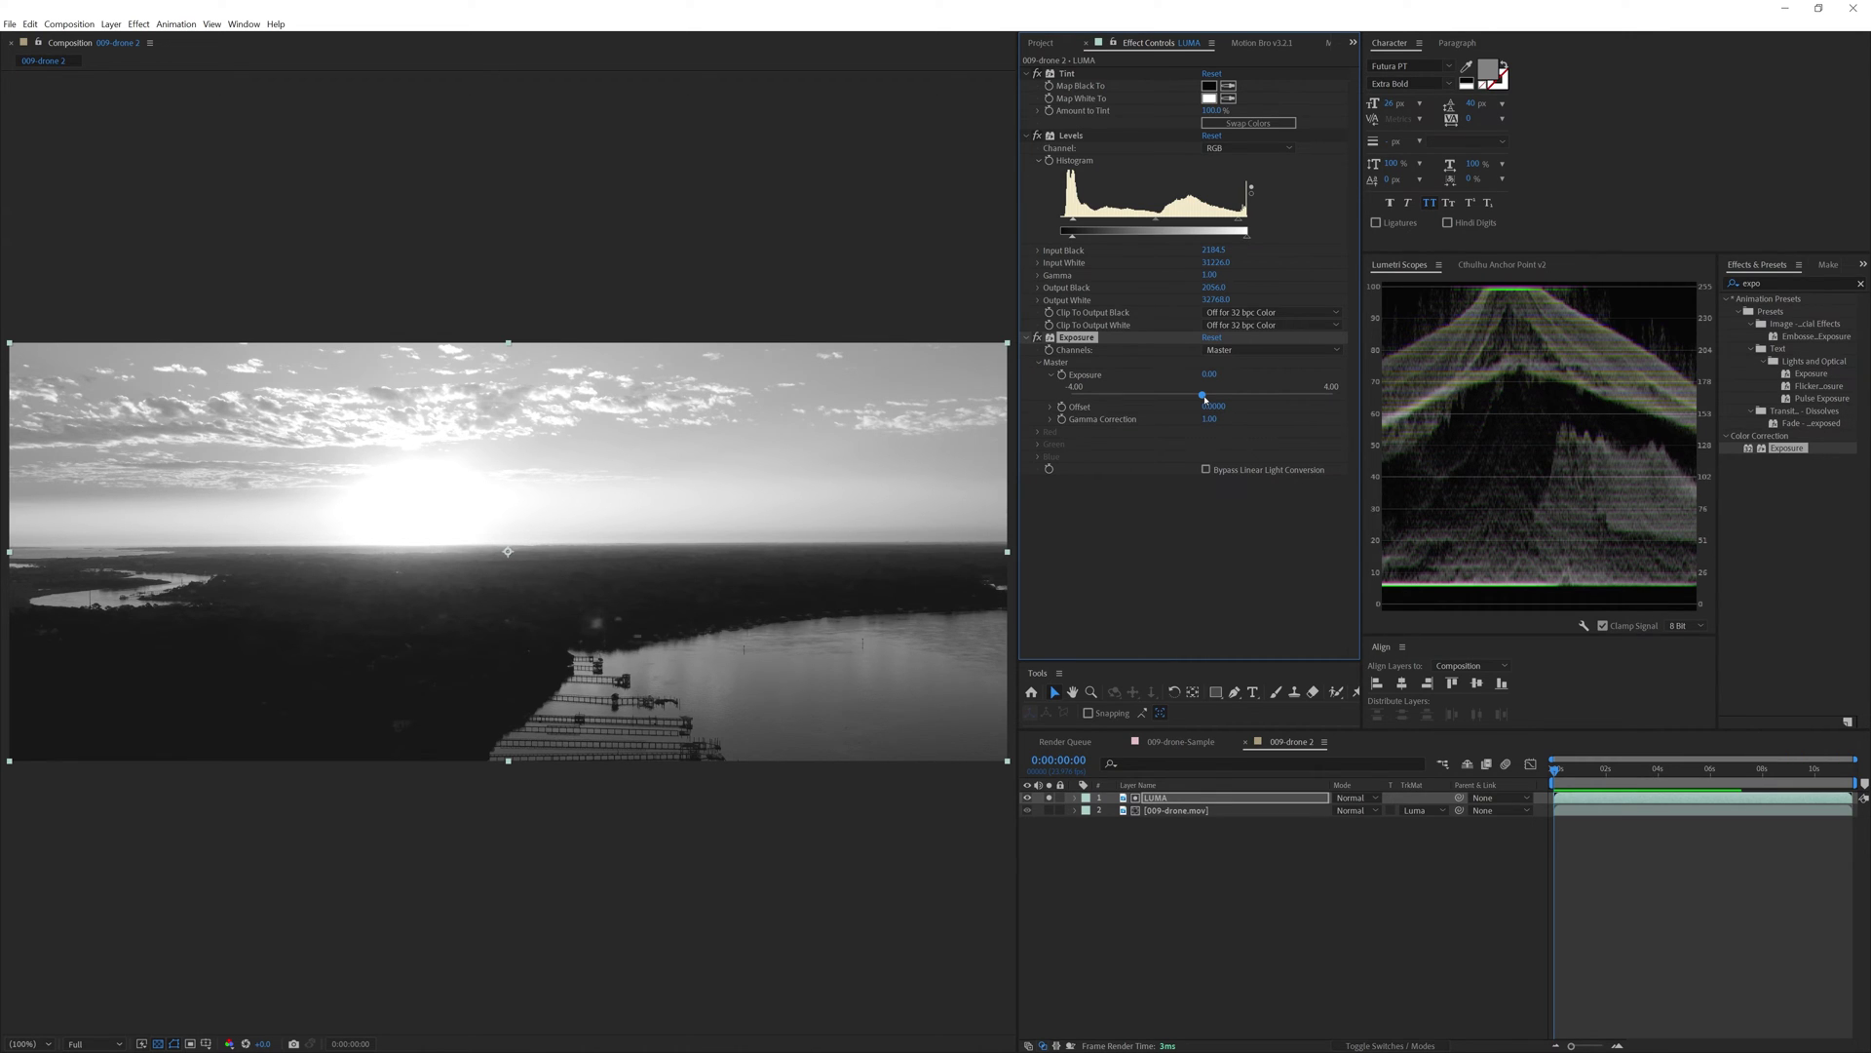
click(1204, 397)
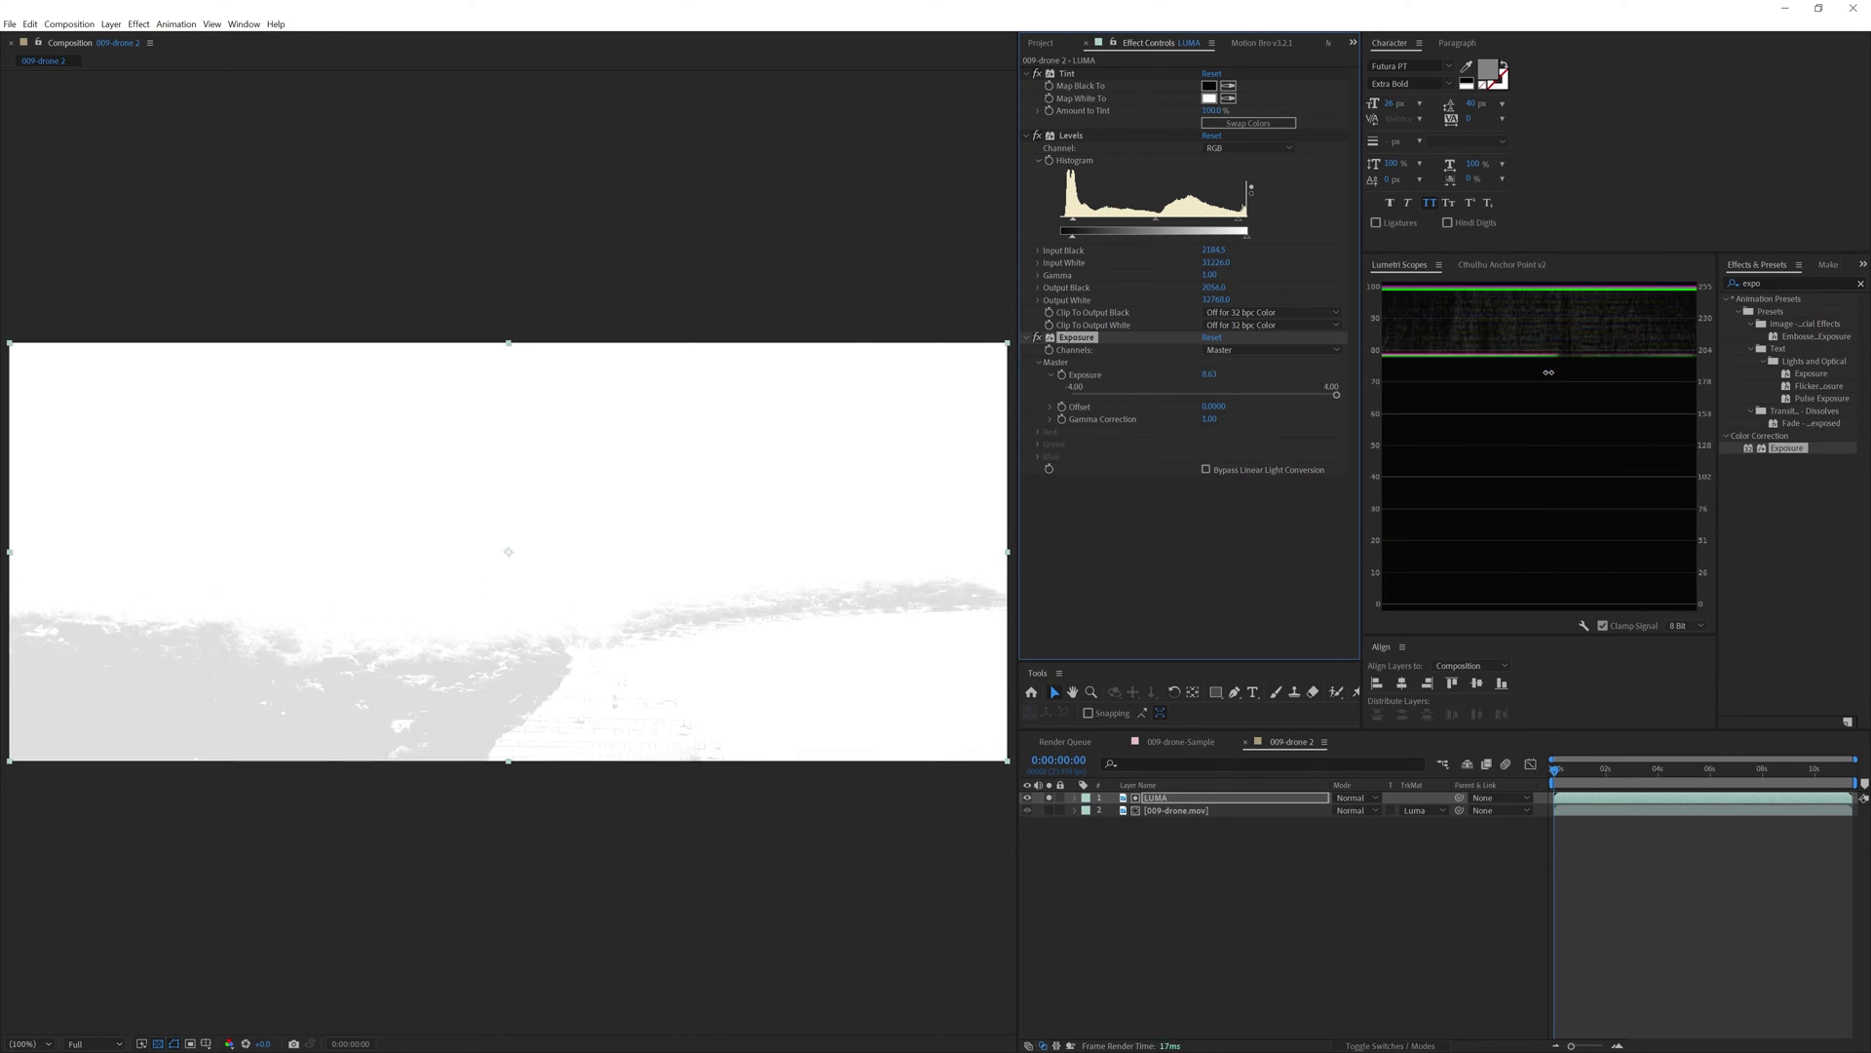
text(9)
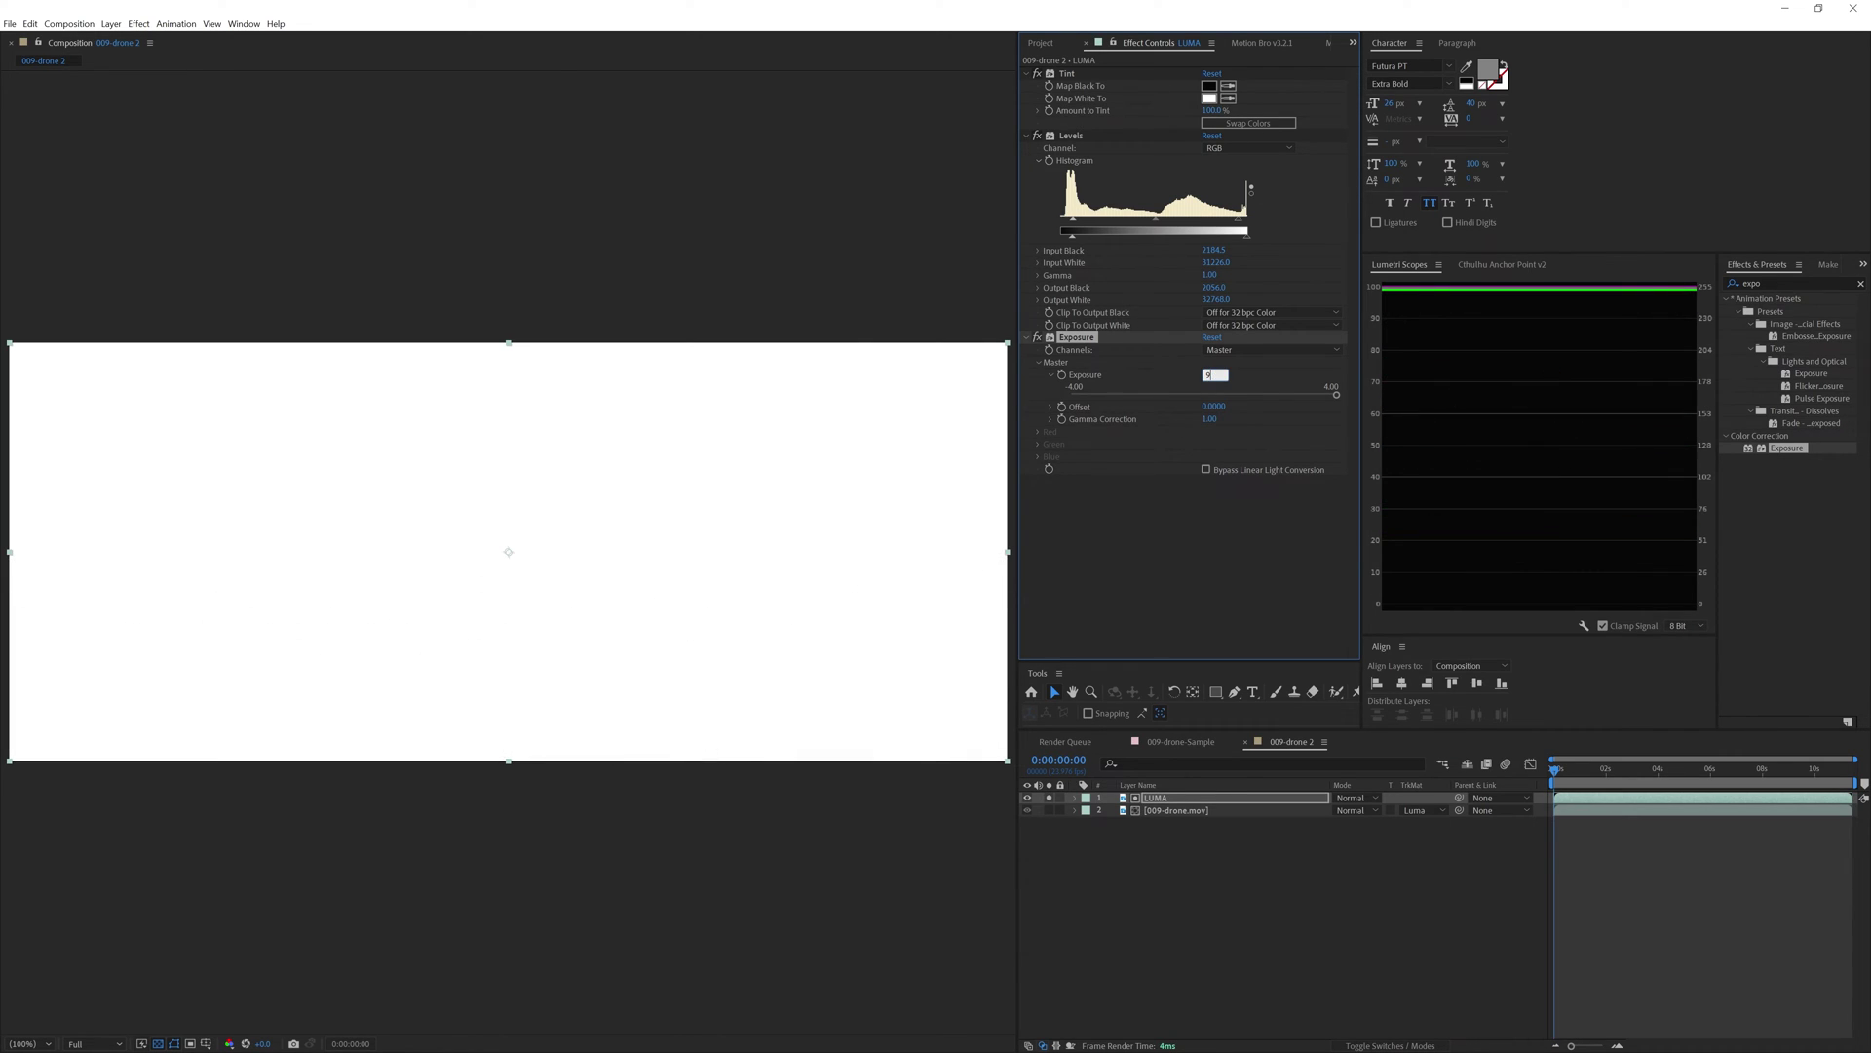
key(Return)
drag(1577, 772, 1685, 791)
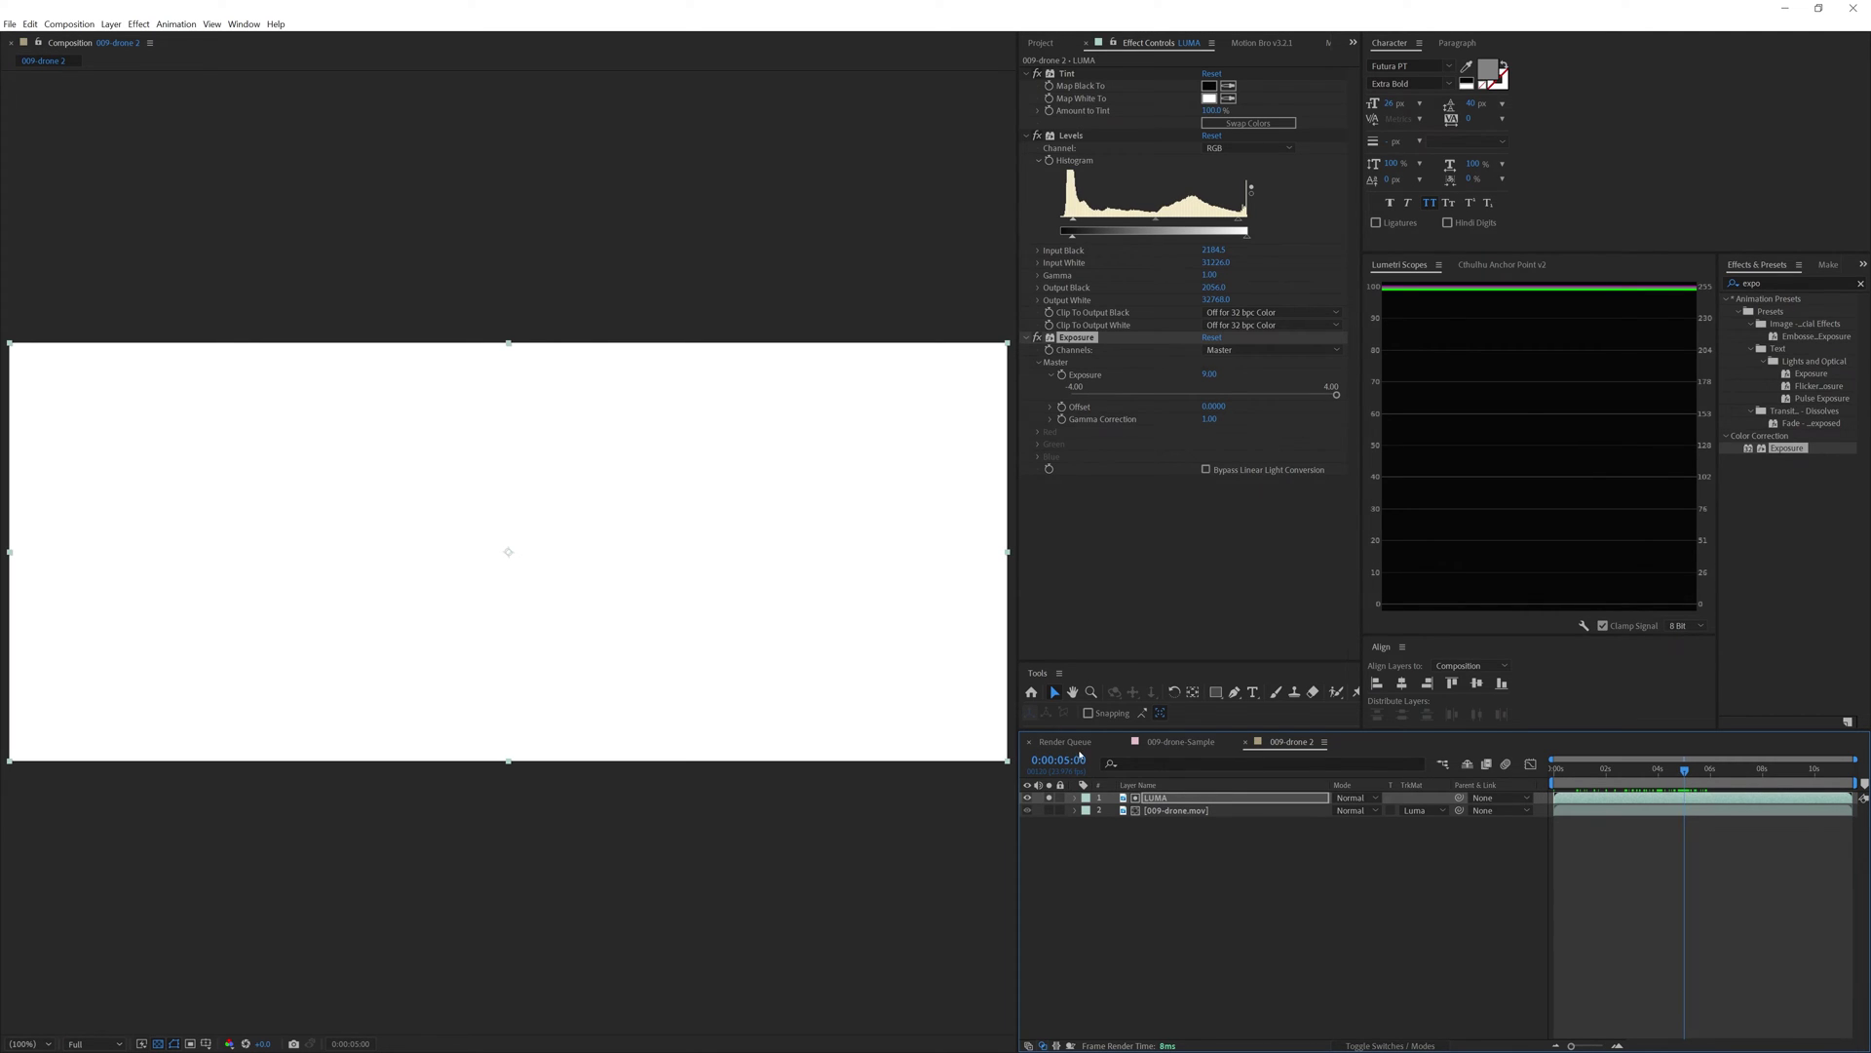
Step: Add an Exposure keyframe at 0:00:05:00 on LUMA, then move the playhead to 0:00:10:00
click(1065, 378)
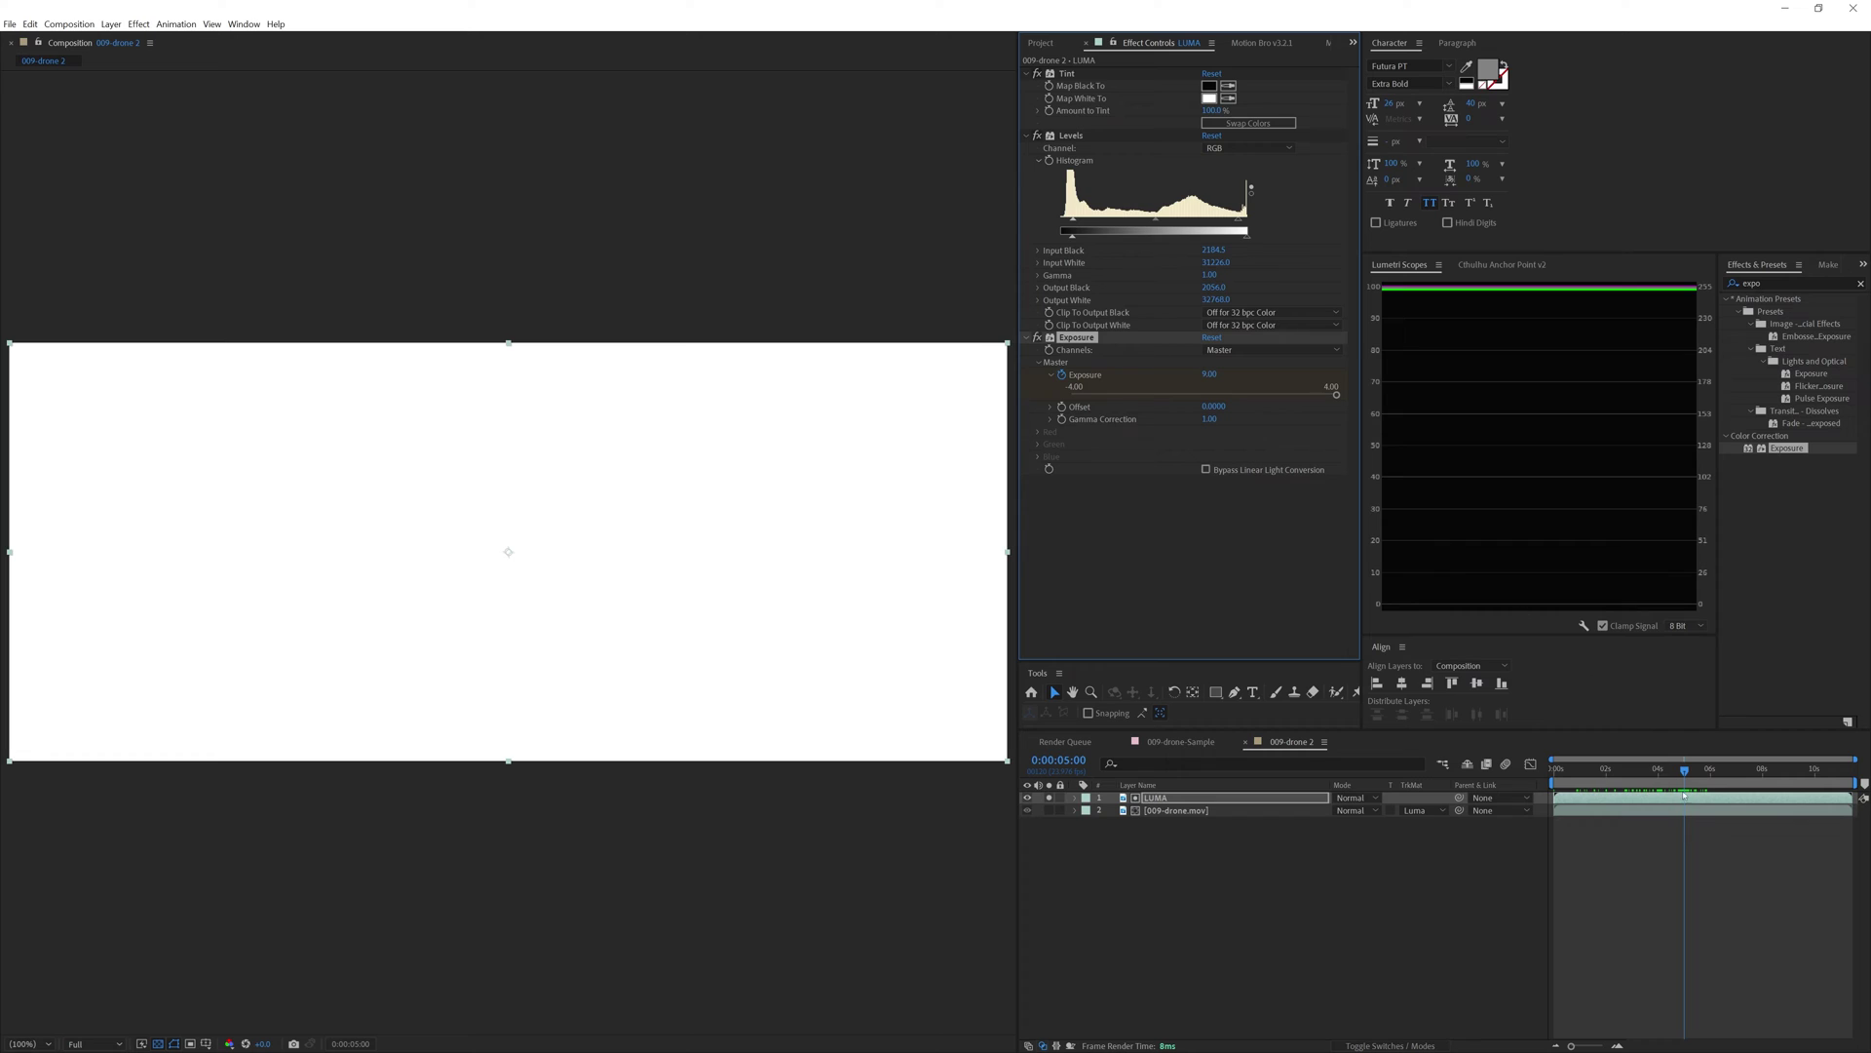
drag(1686, 775, 1812, 781)
drag(1813, 781, 1814, 782)
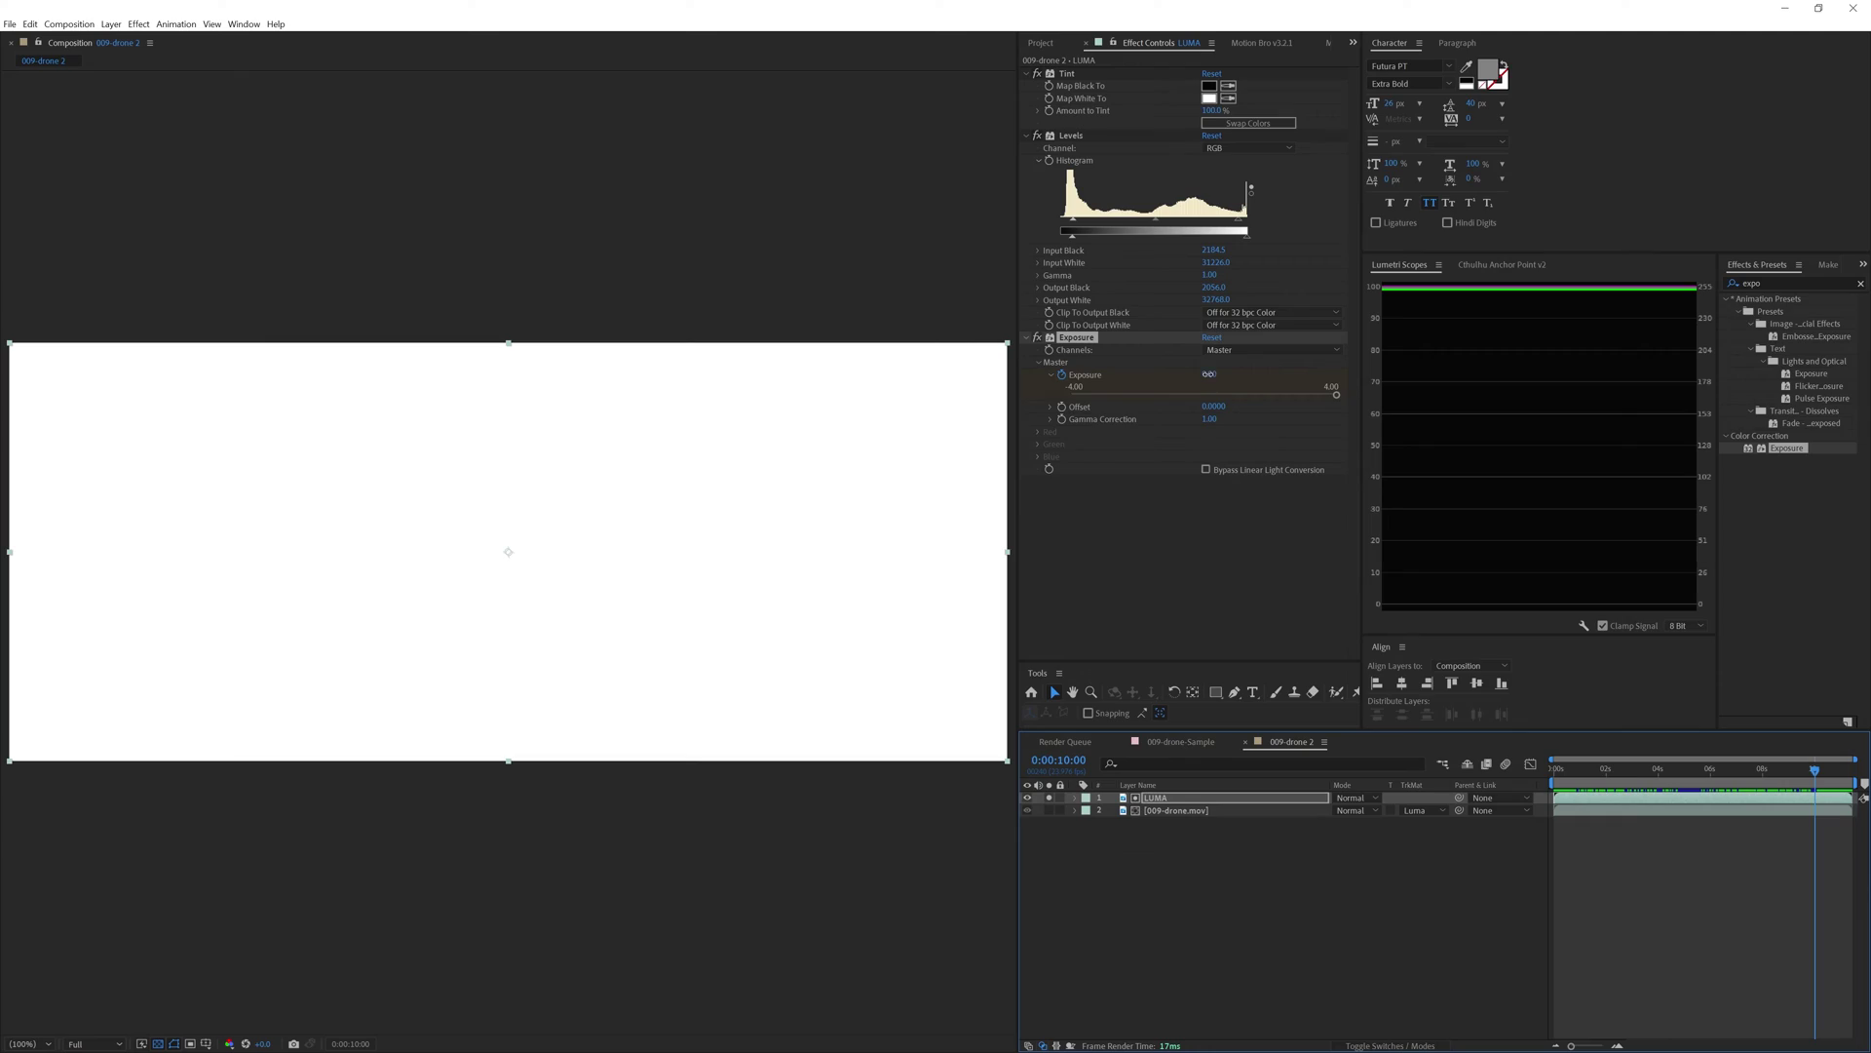
Step: Lower LUMA's Exposure to -15.30 at ten seconds, reveal its keyframes with U, and scrub back
drag(1208, 374, 1104, 374)
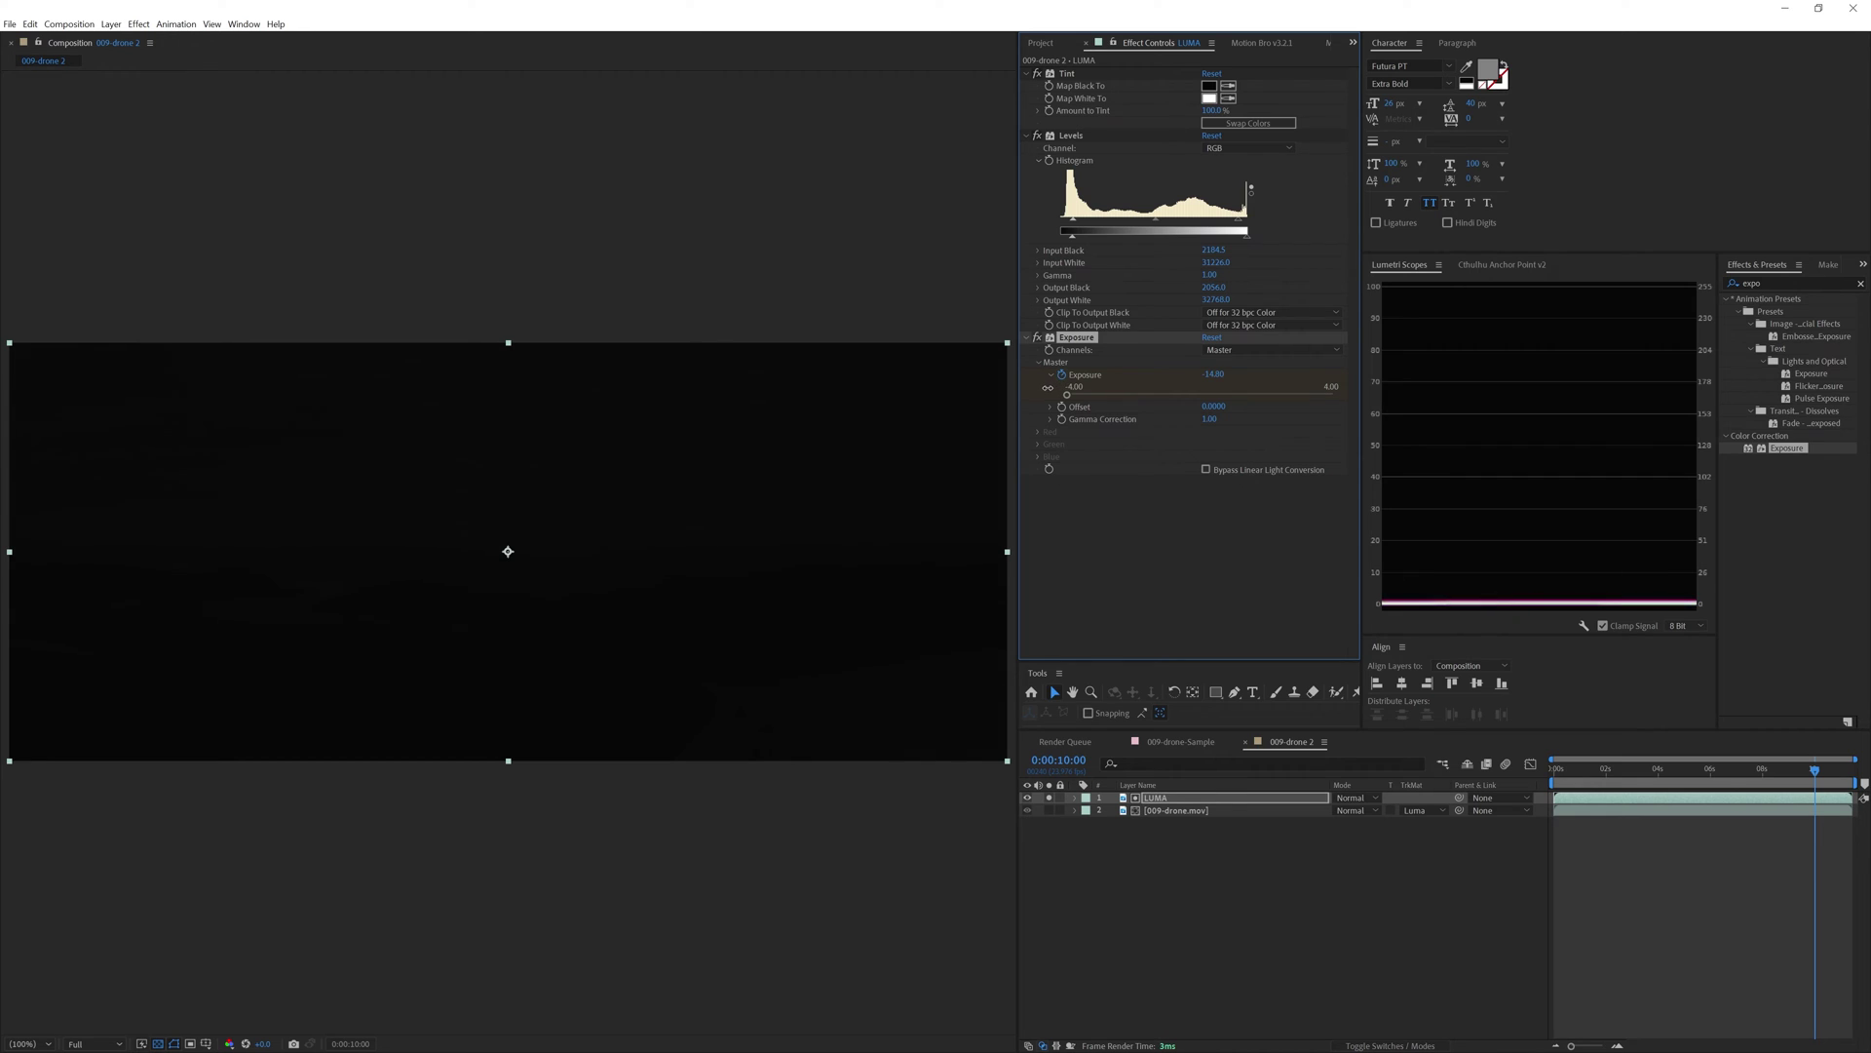
drag(1046, 388, 1045, 388)
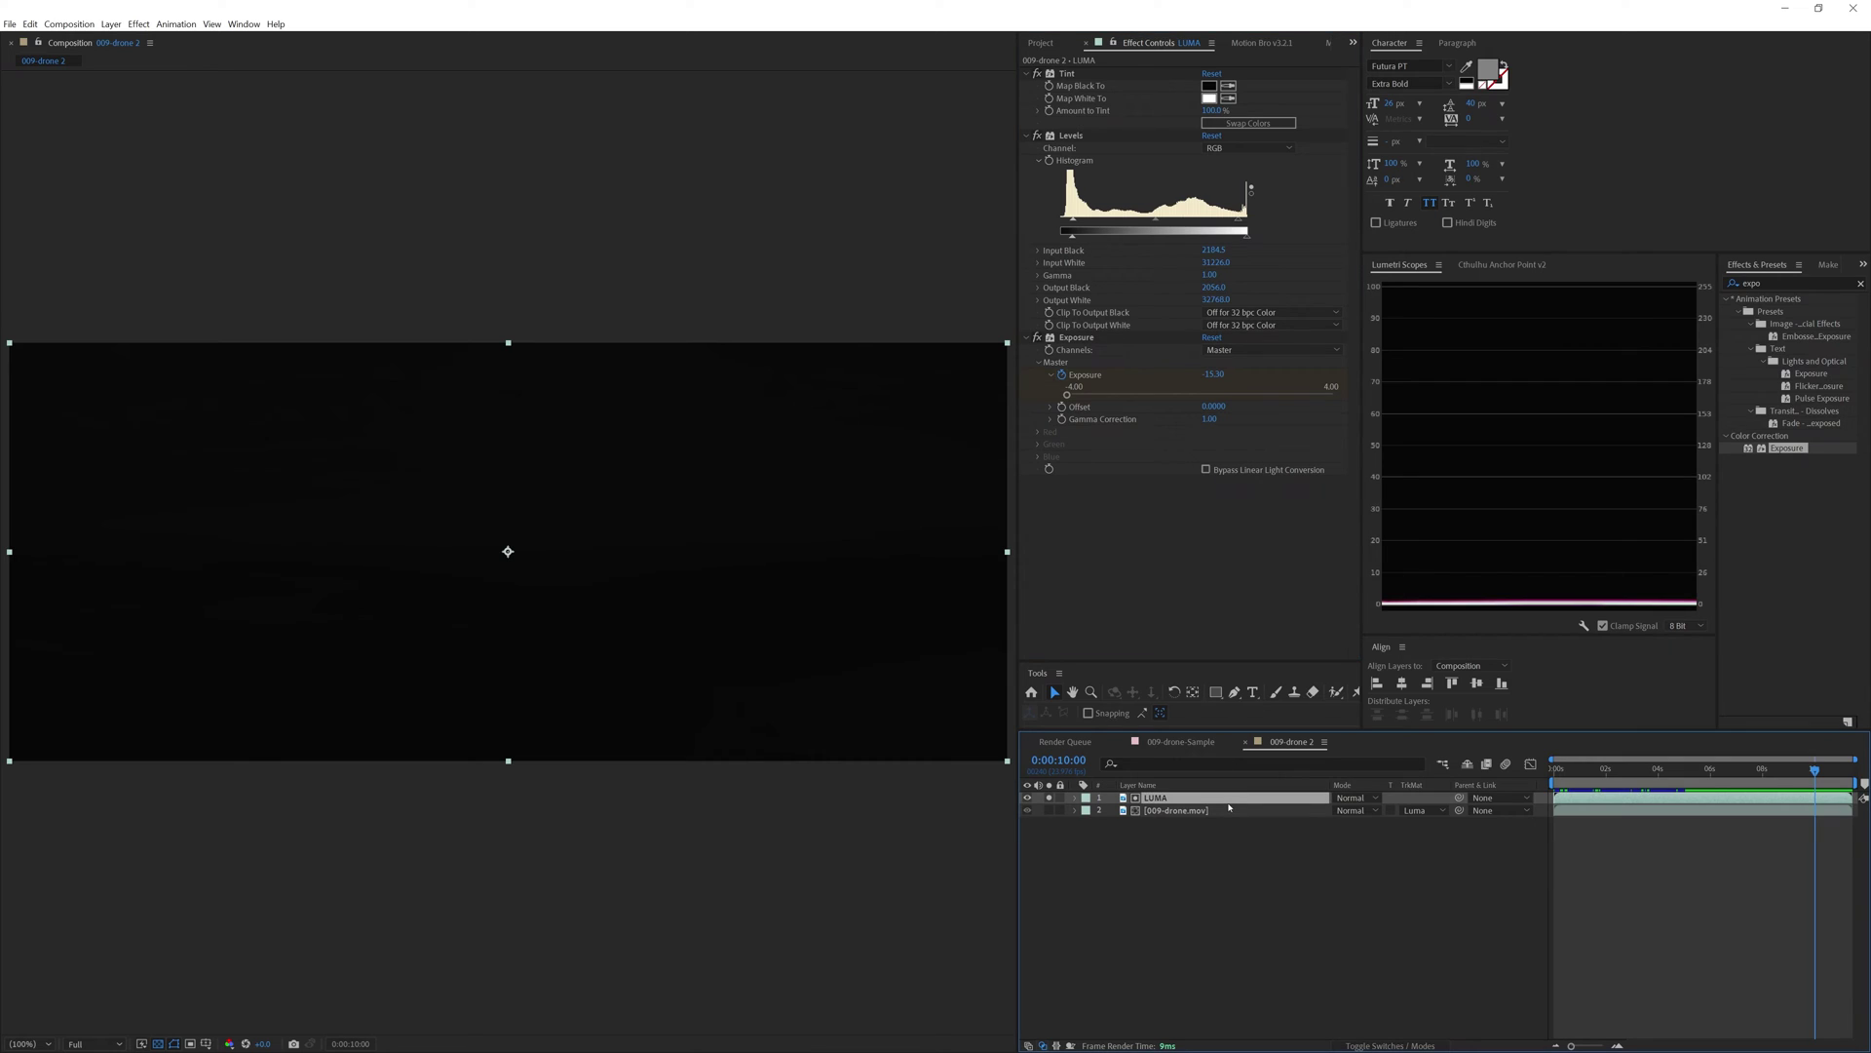
key(u)
drag(1695, 777, 1785, 789)
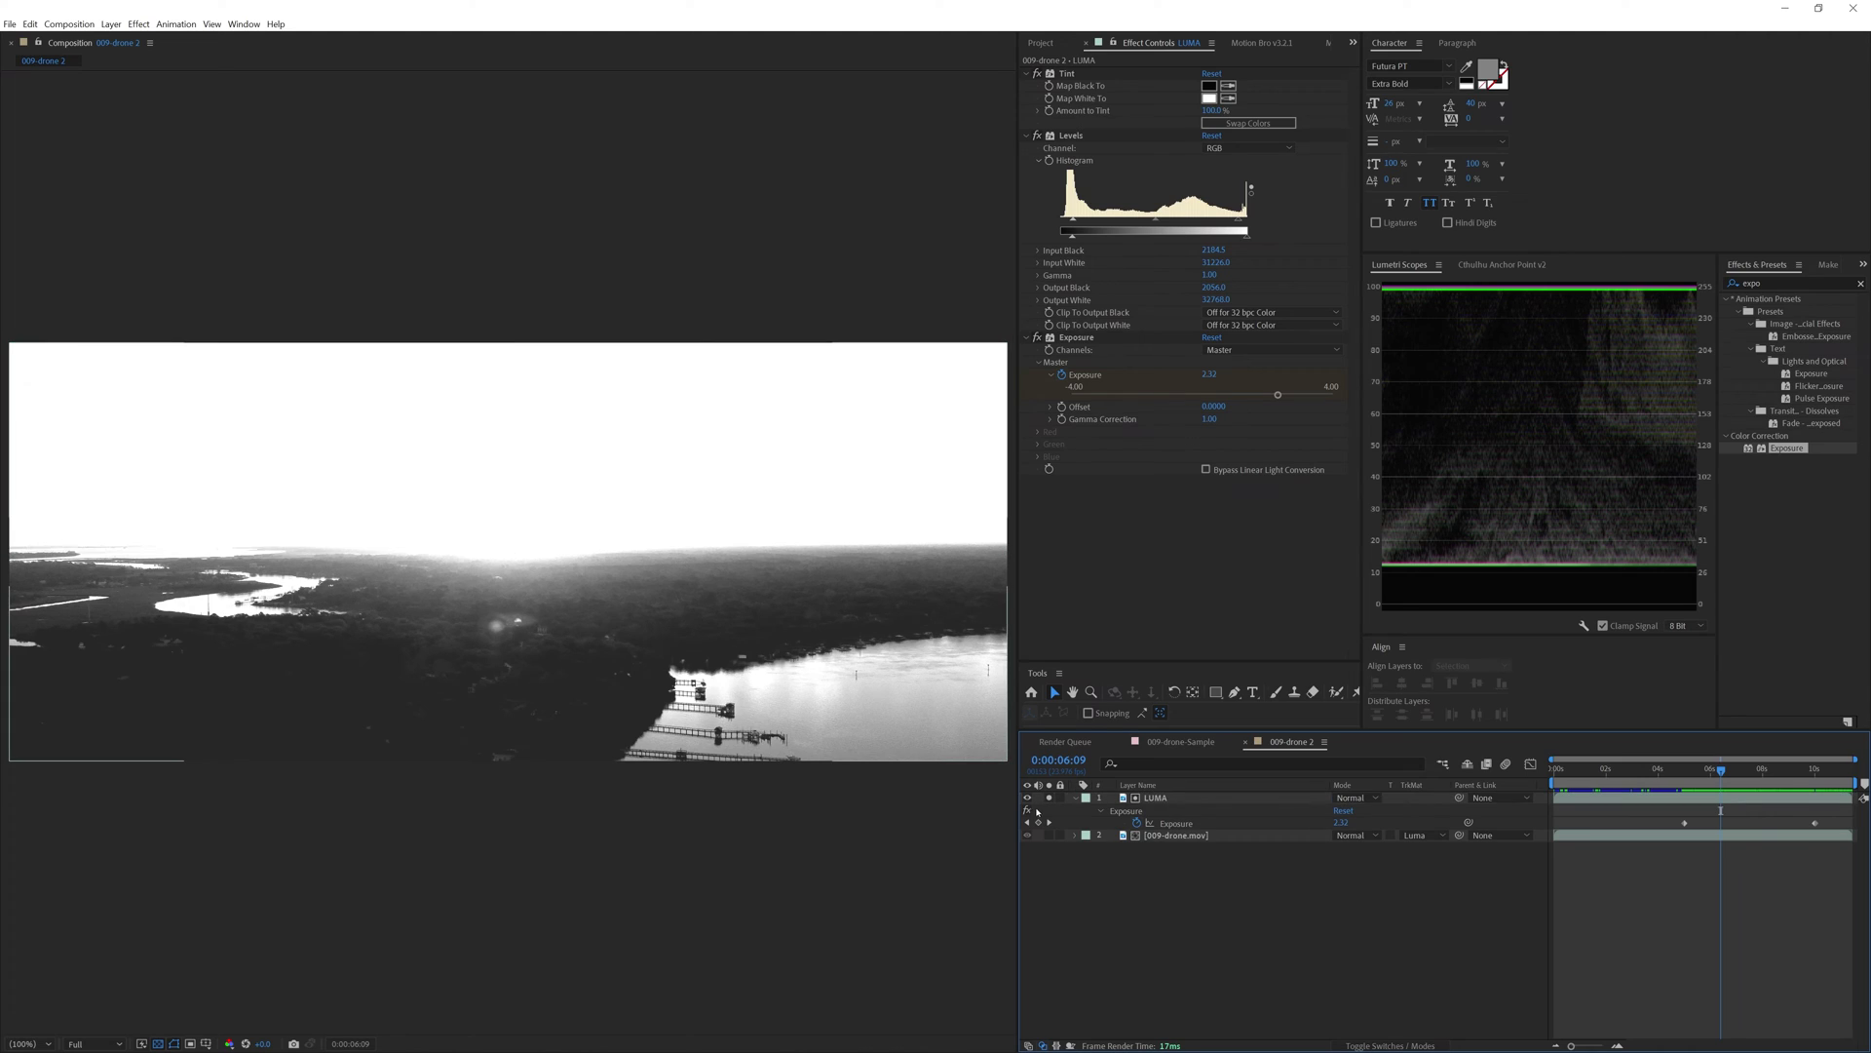
Step: Show the matted colour drone footage and scrub ahead to see dark land and water drop out first
click(1029, 799)
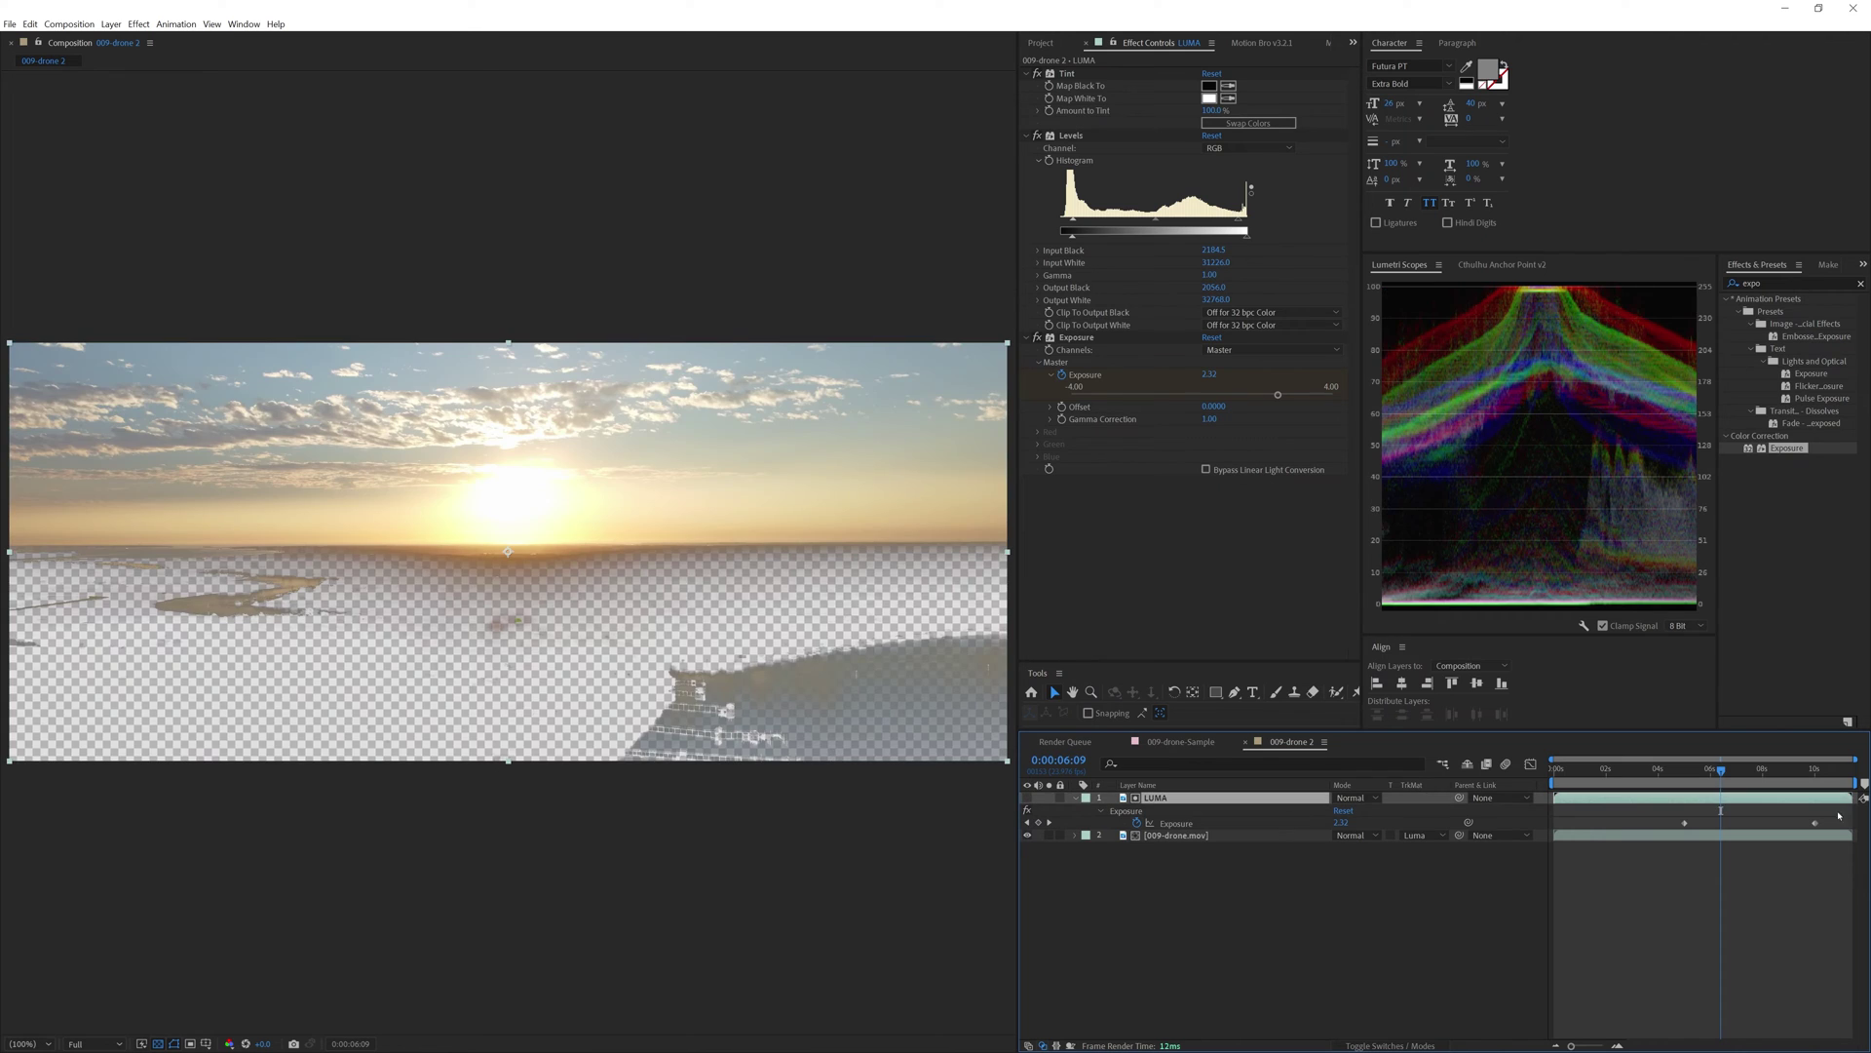
drag(1693, 777, 1746, 786)
click(1269, 944)
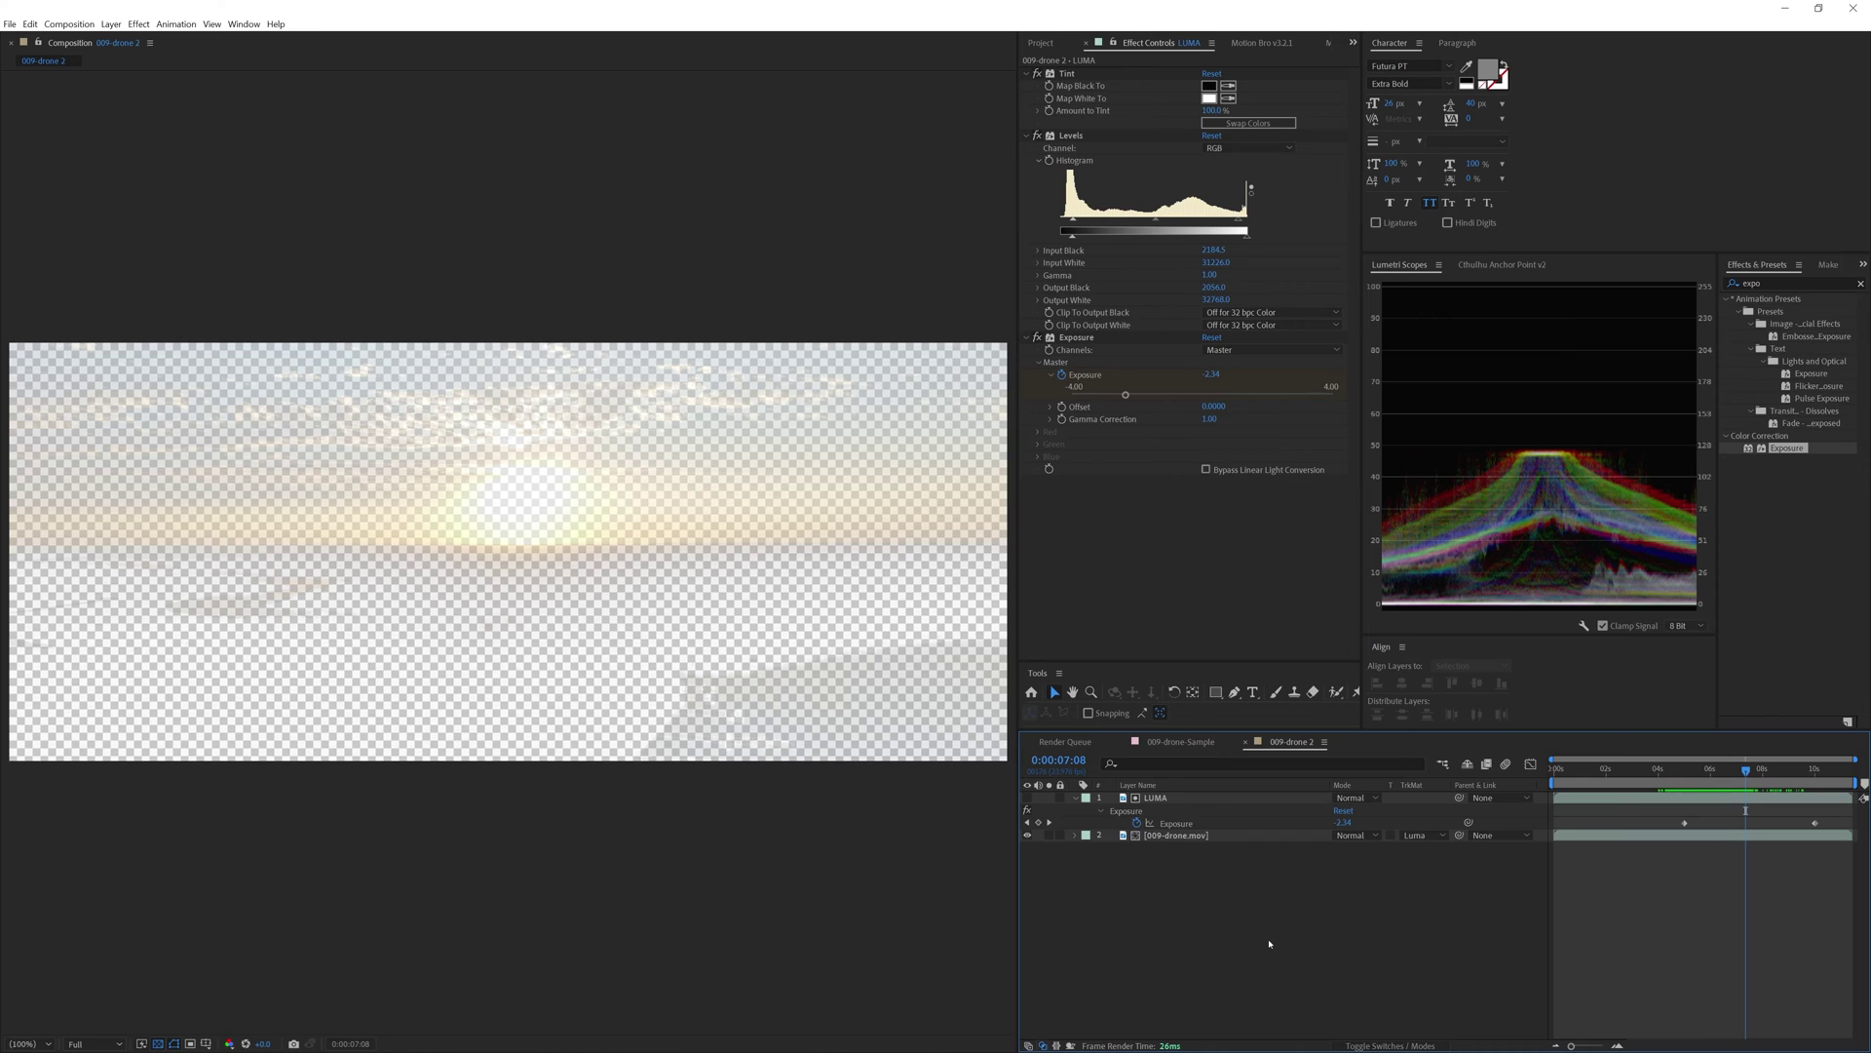
Step: Create a new black solid layer named BG
right_click(1269, 944)
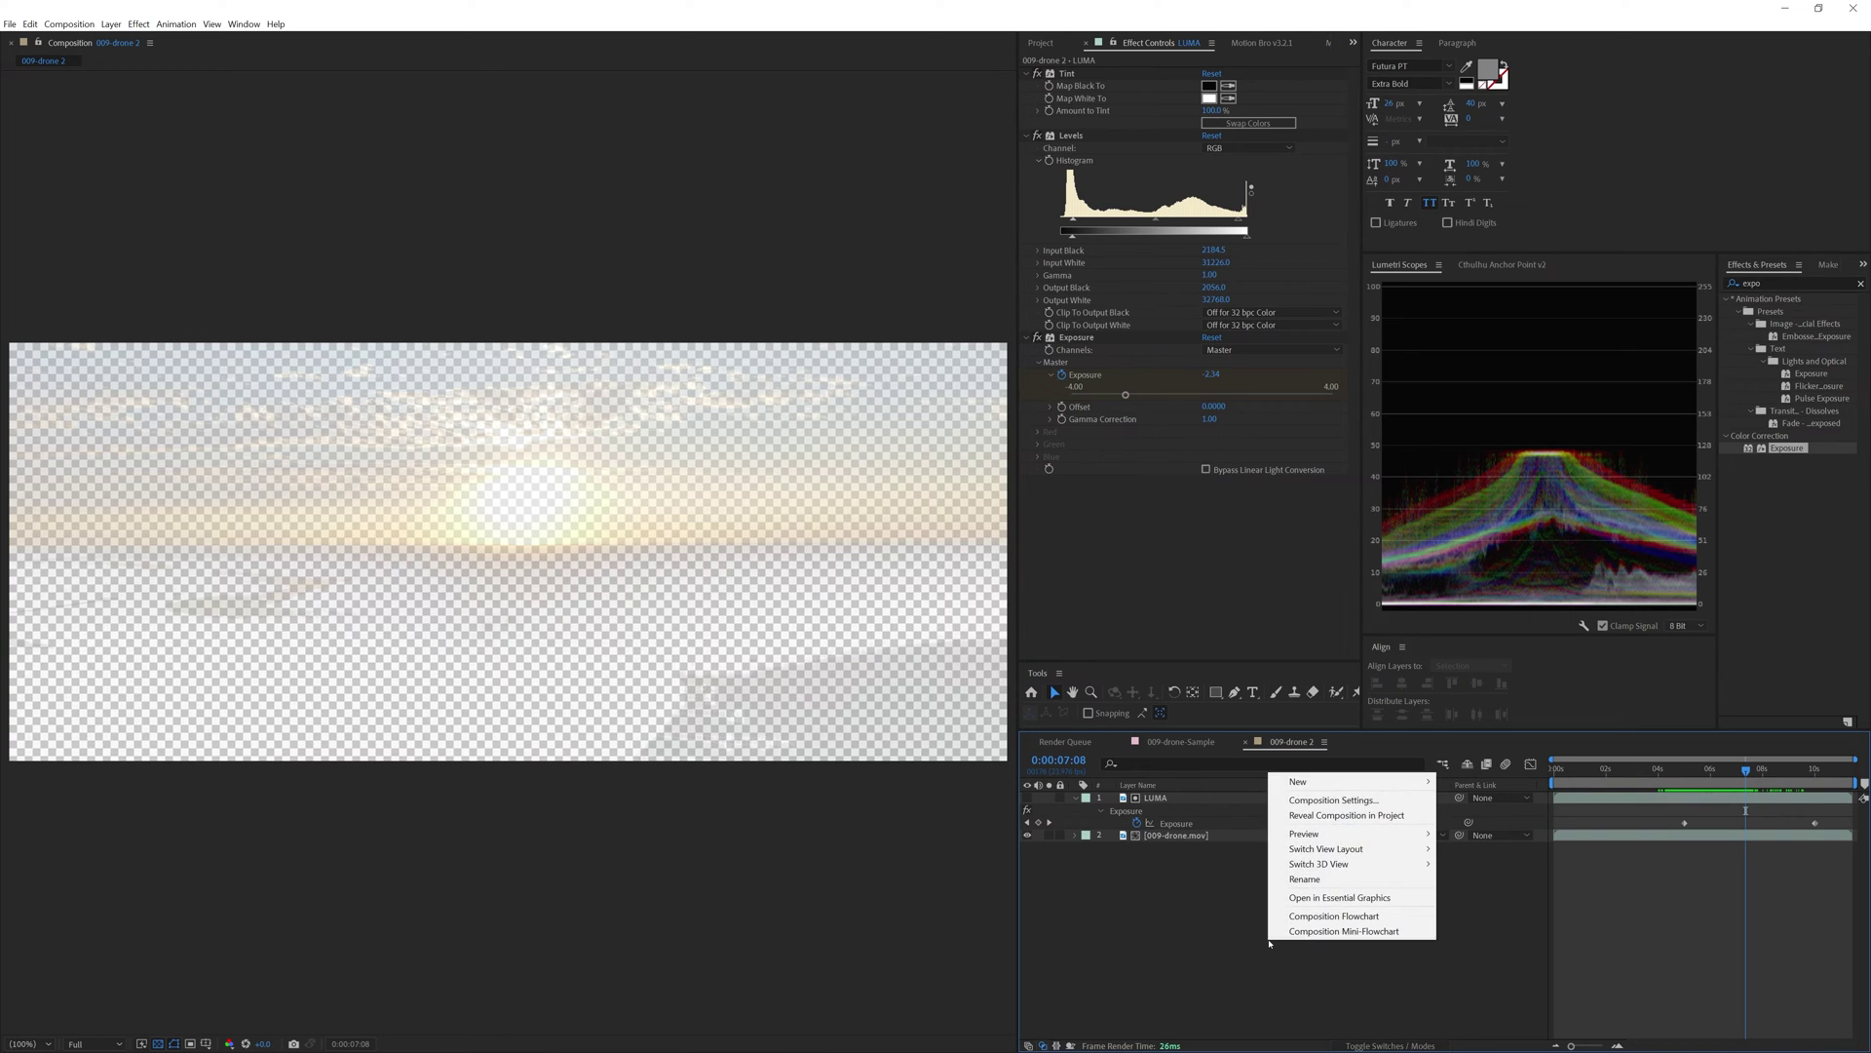
mouse_move(1403, 781)
click(1467, 815)
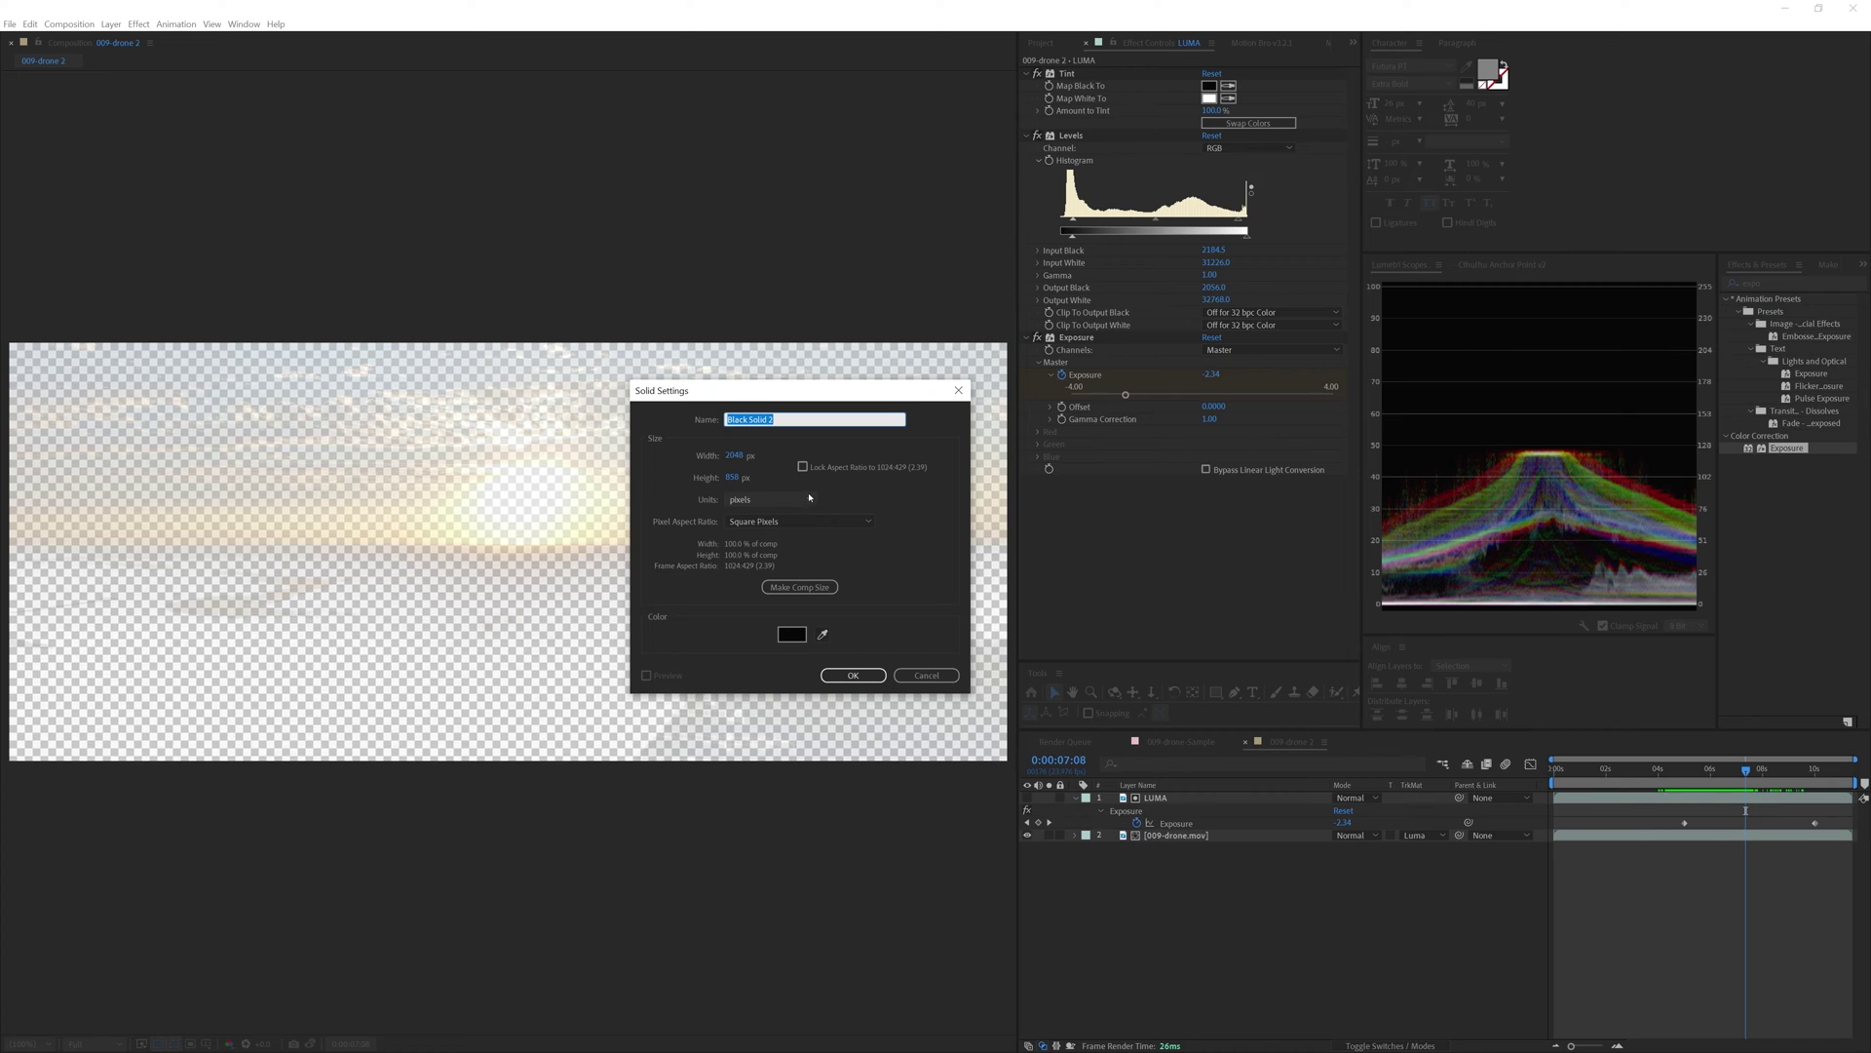
text(BG)
key(Return)
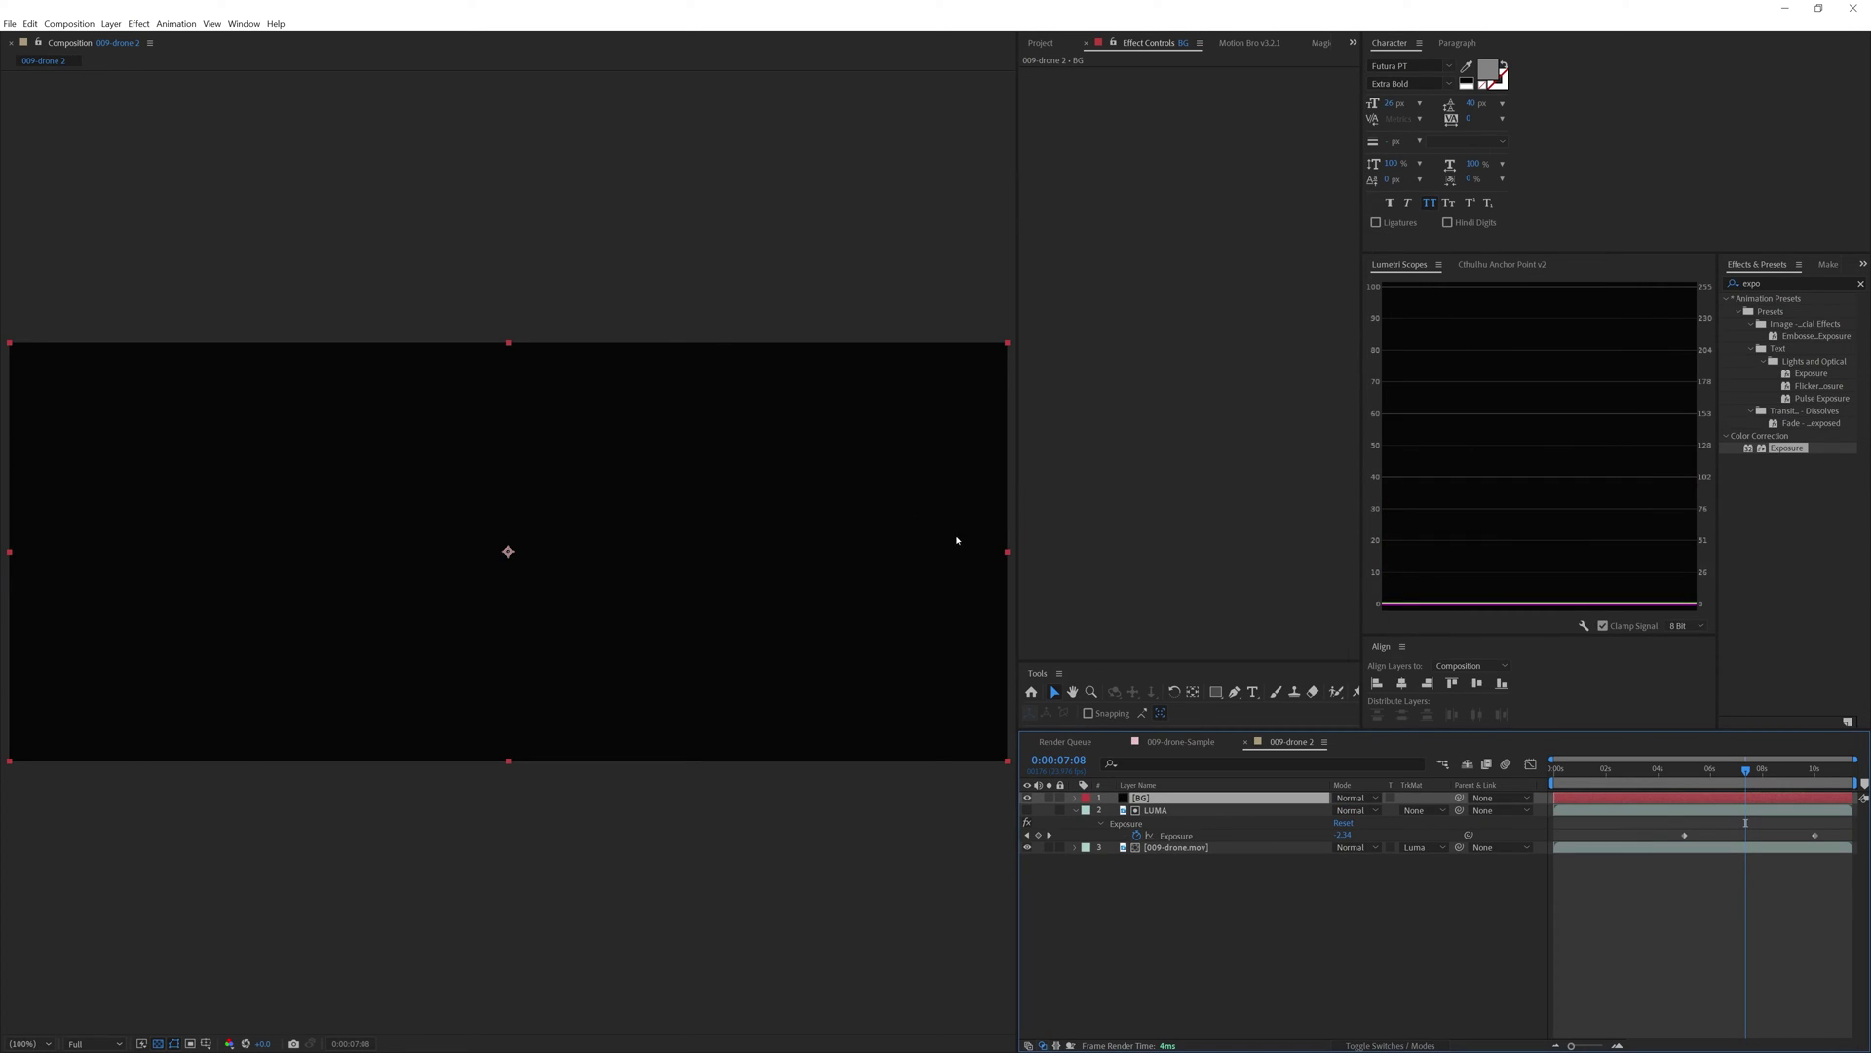
Step: Move BG to the bottom of the layer stack, then select LUMA and collapse its effects
drag(1155, 797, 1167, 877)
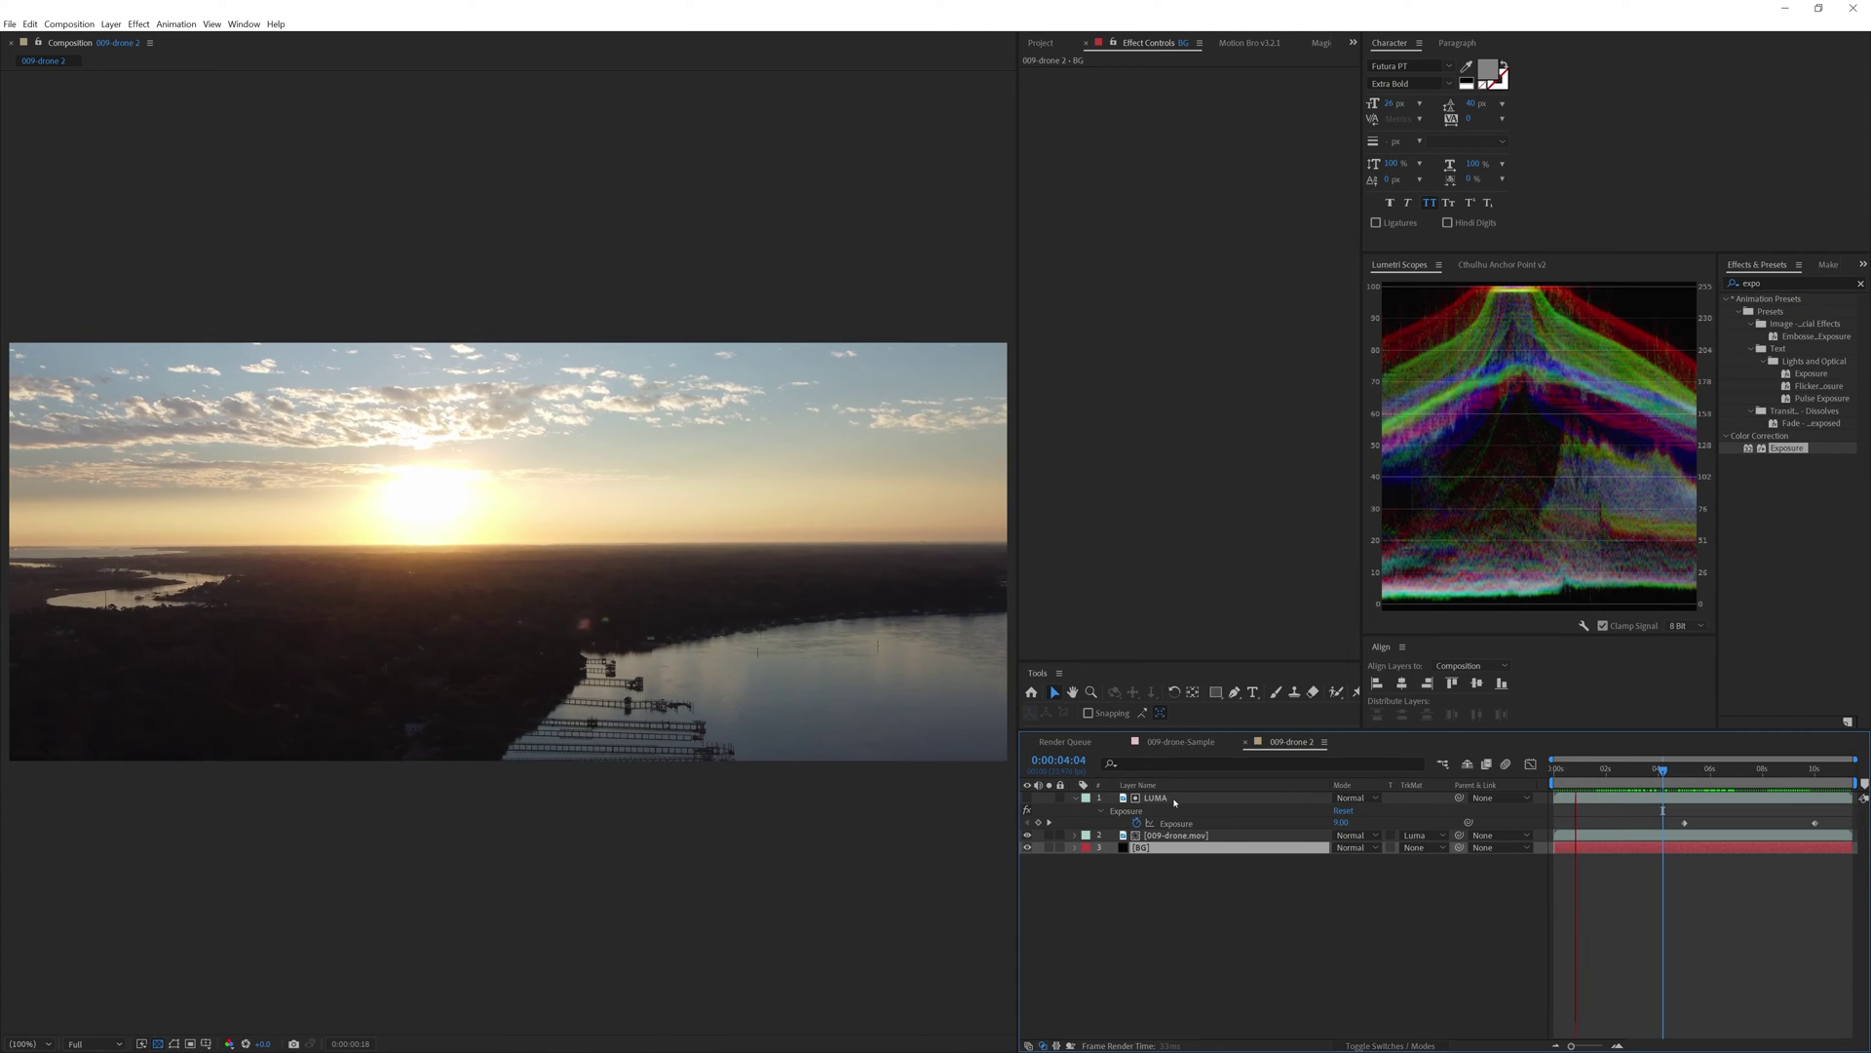
click(1155, 798)
key(ctrl+grave)
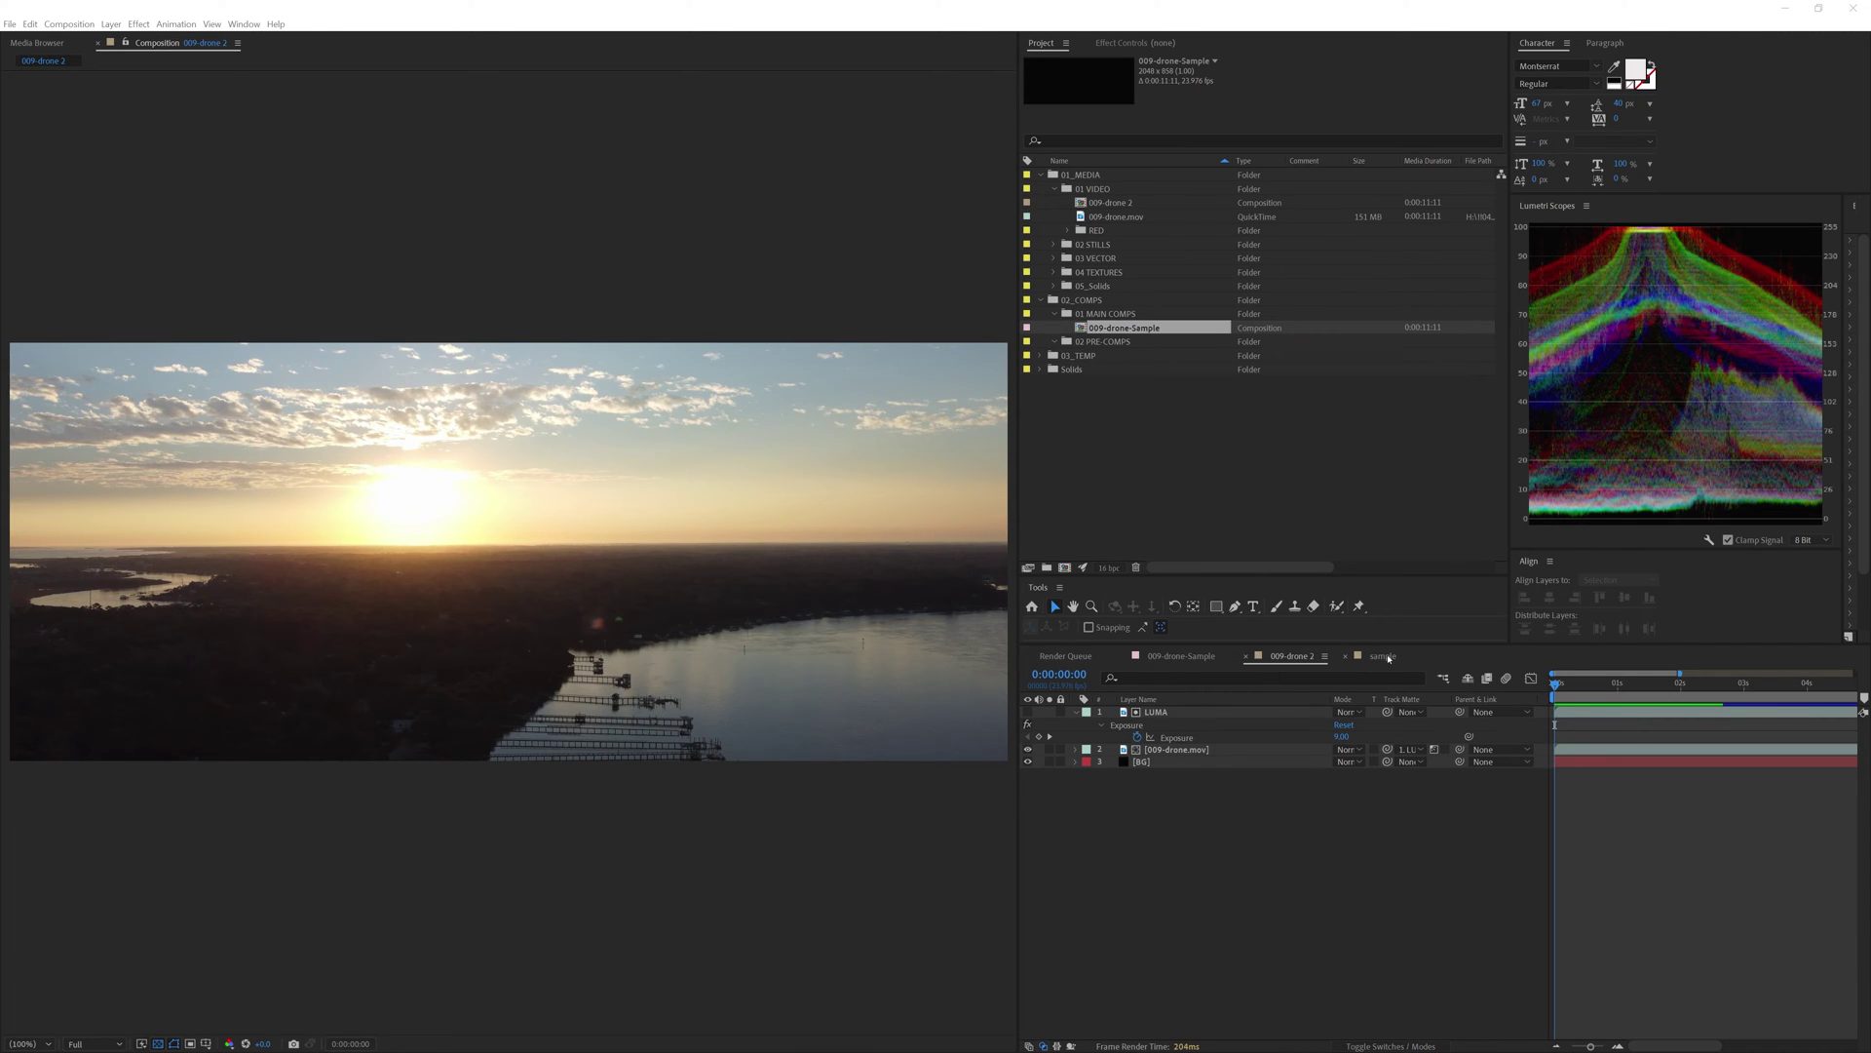
Step: In the sample comp at frame zero, duplicate the RED clip and rename the top copy LUMA
click(1384, 656)
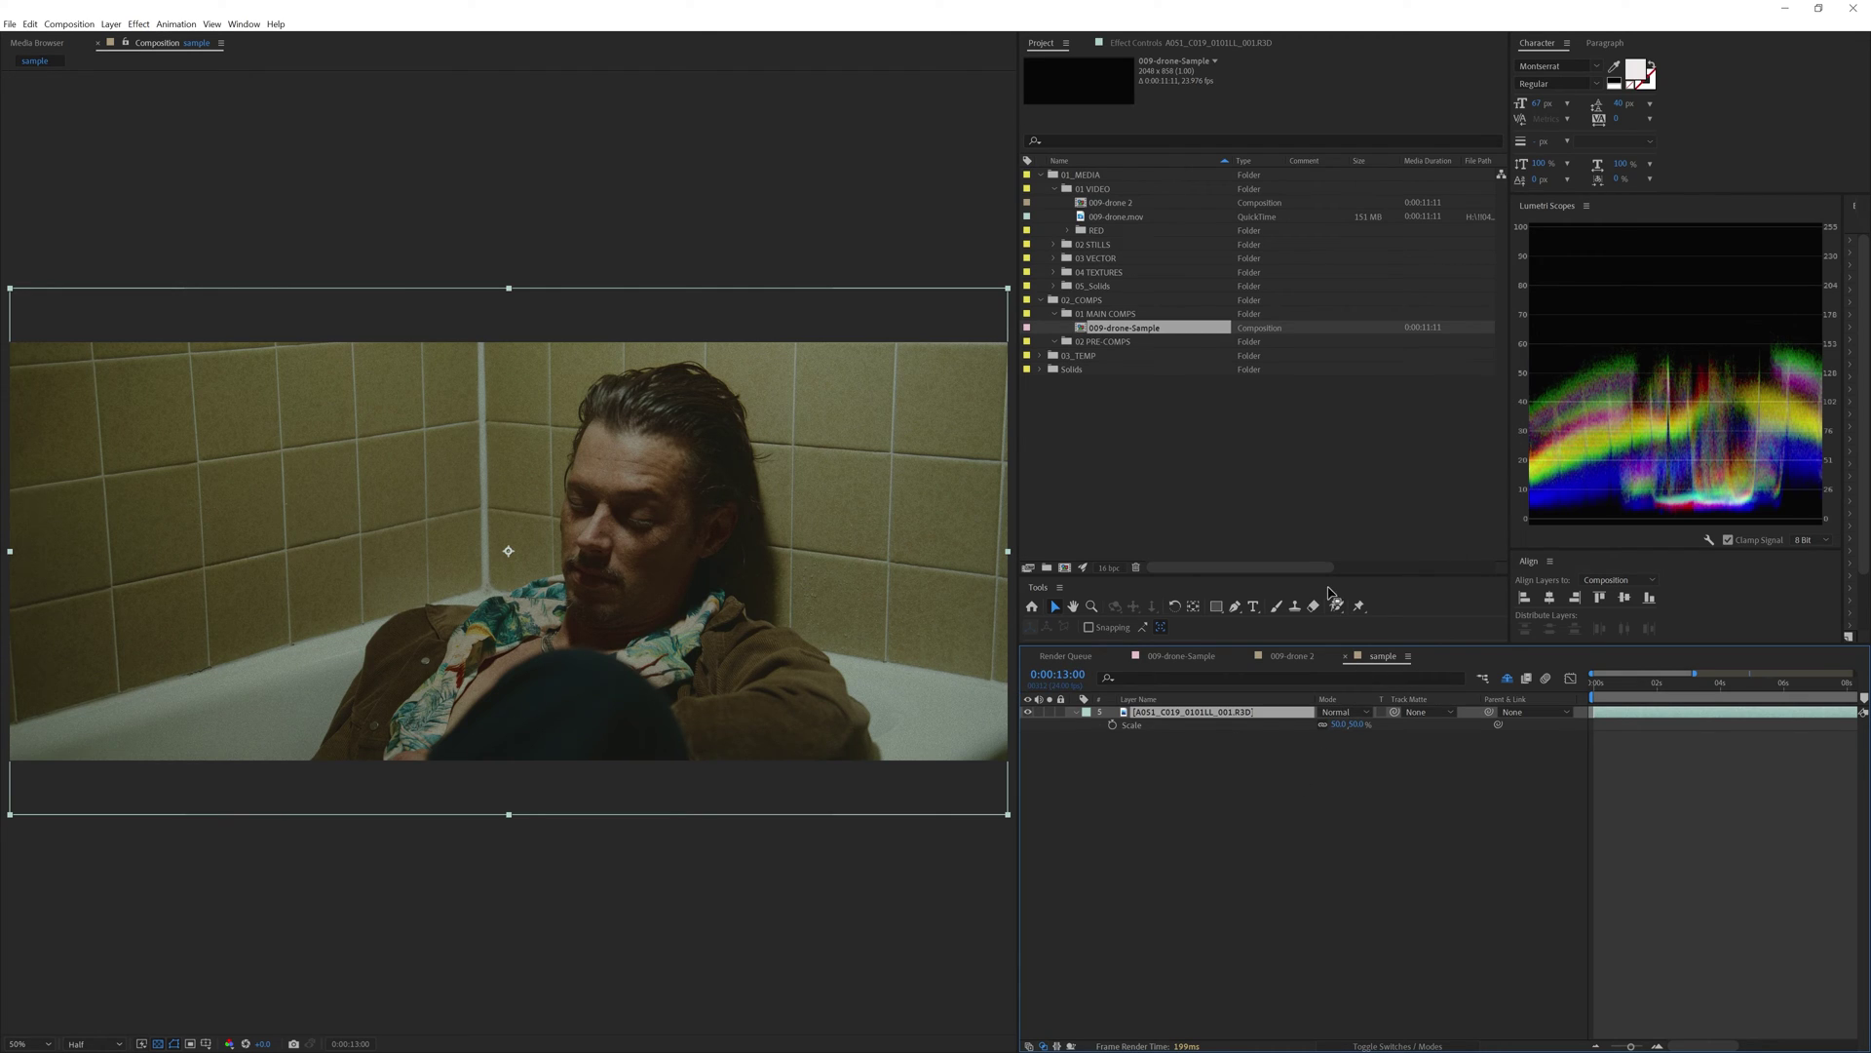
click(1595, 688)
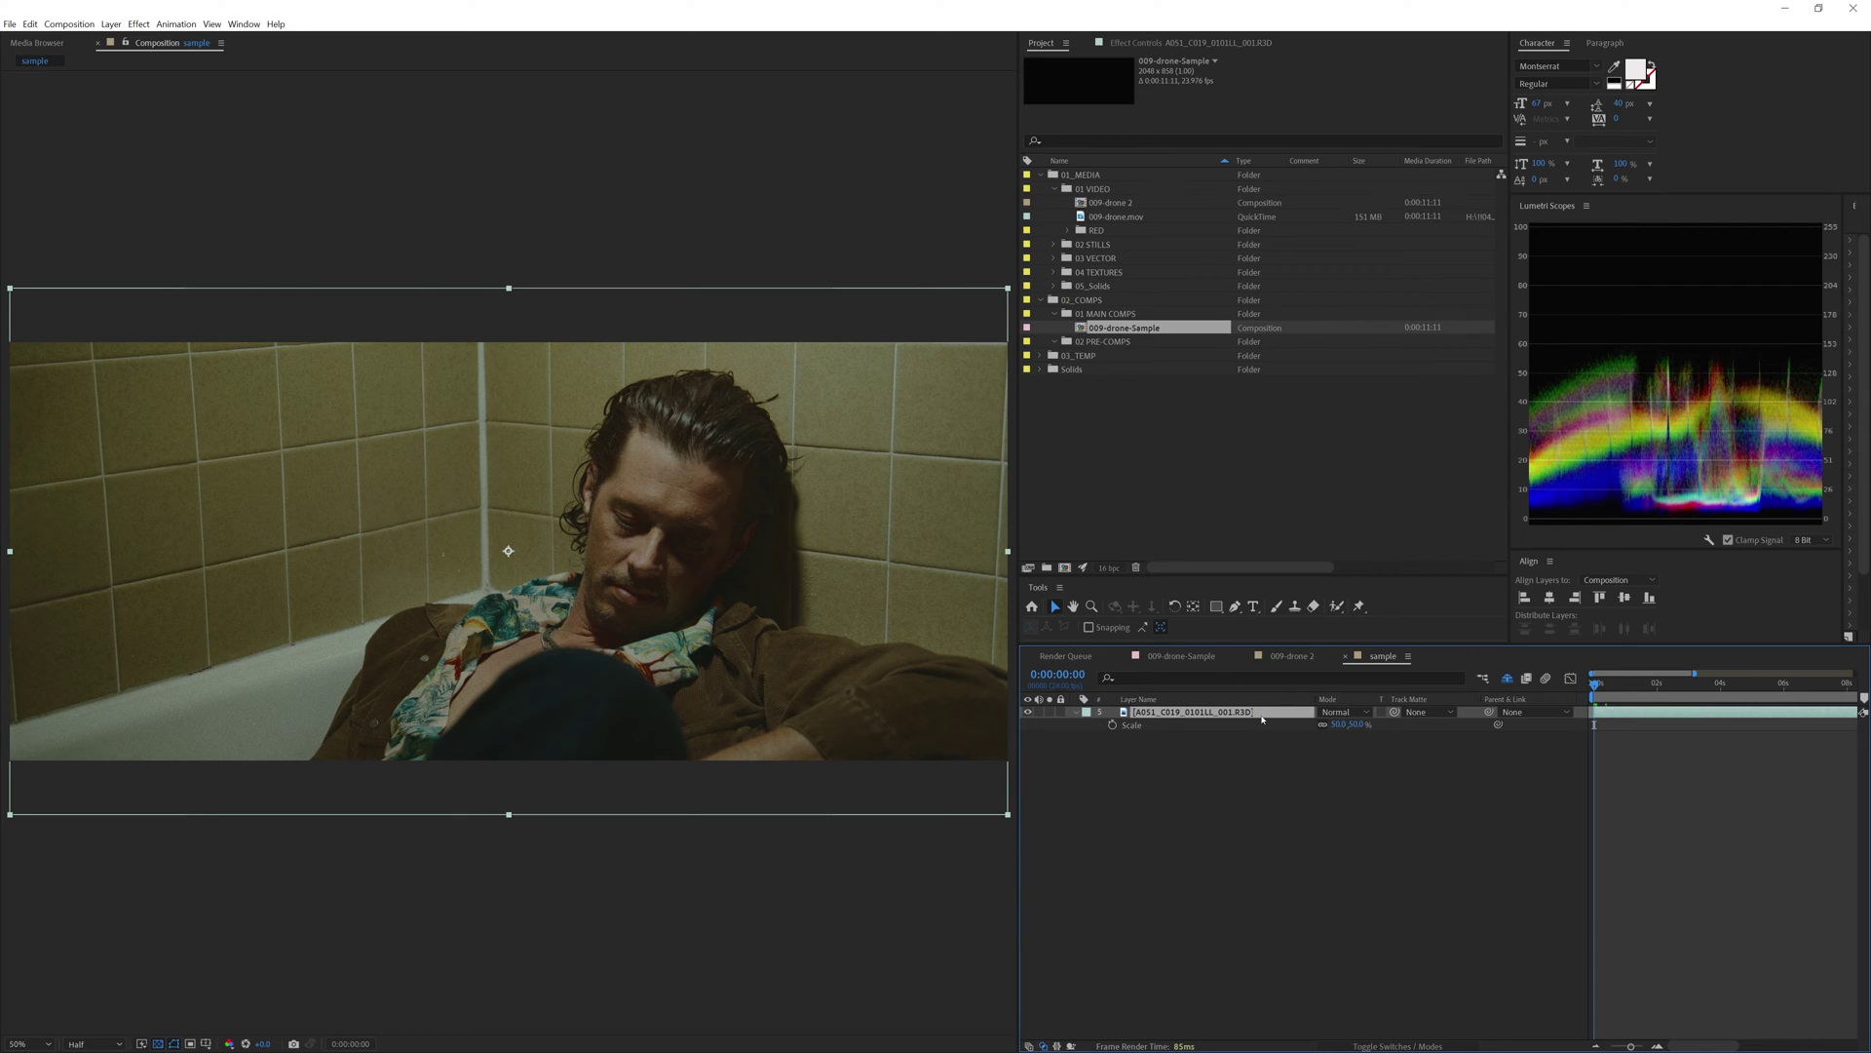
key(ctrl+d)
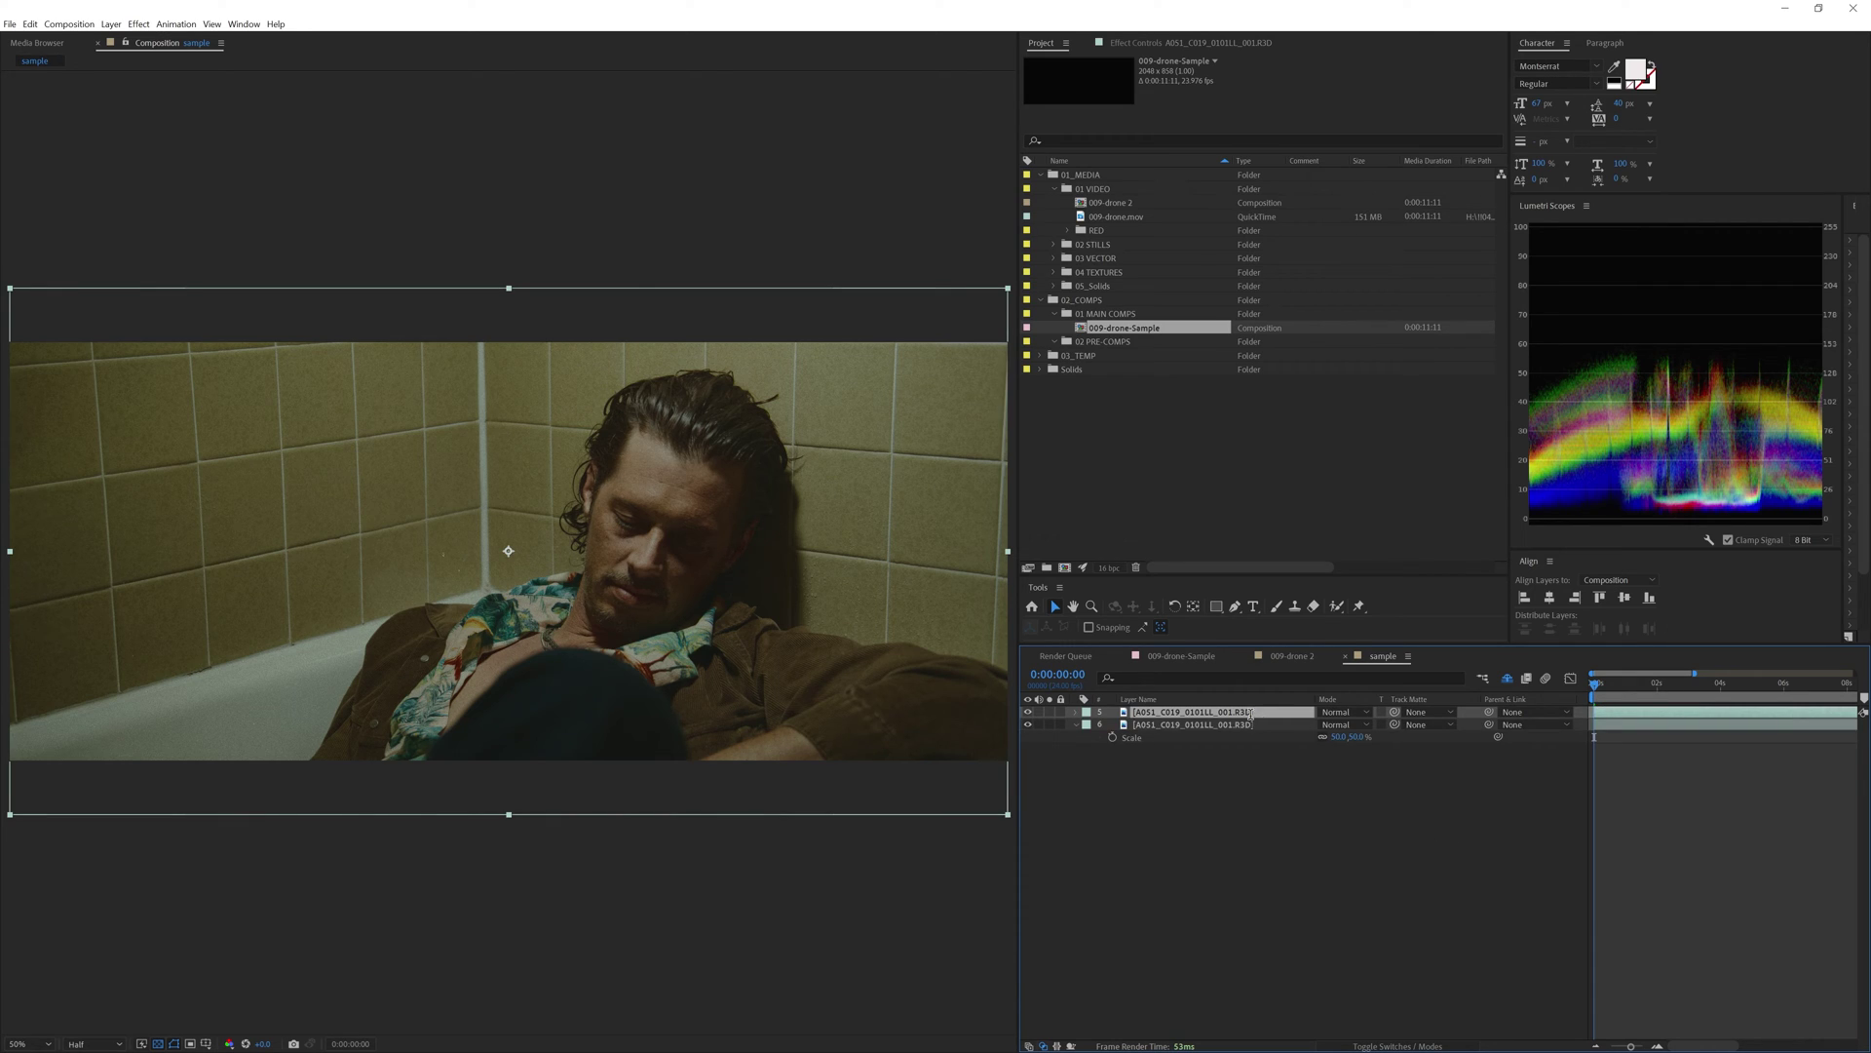
key(Return)
text(LUMA)
key(Return)
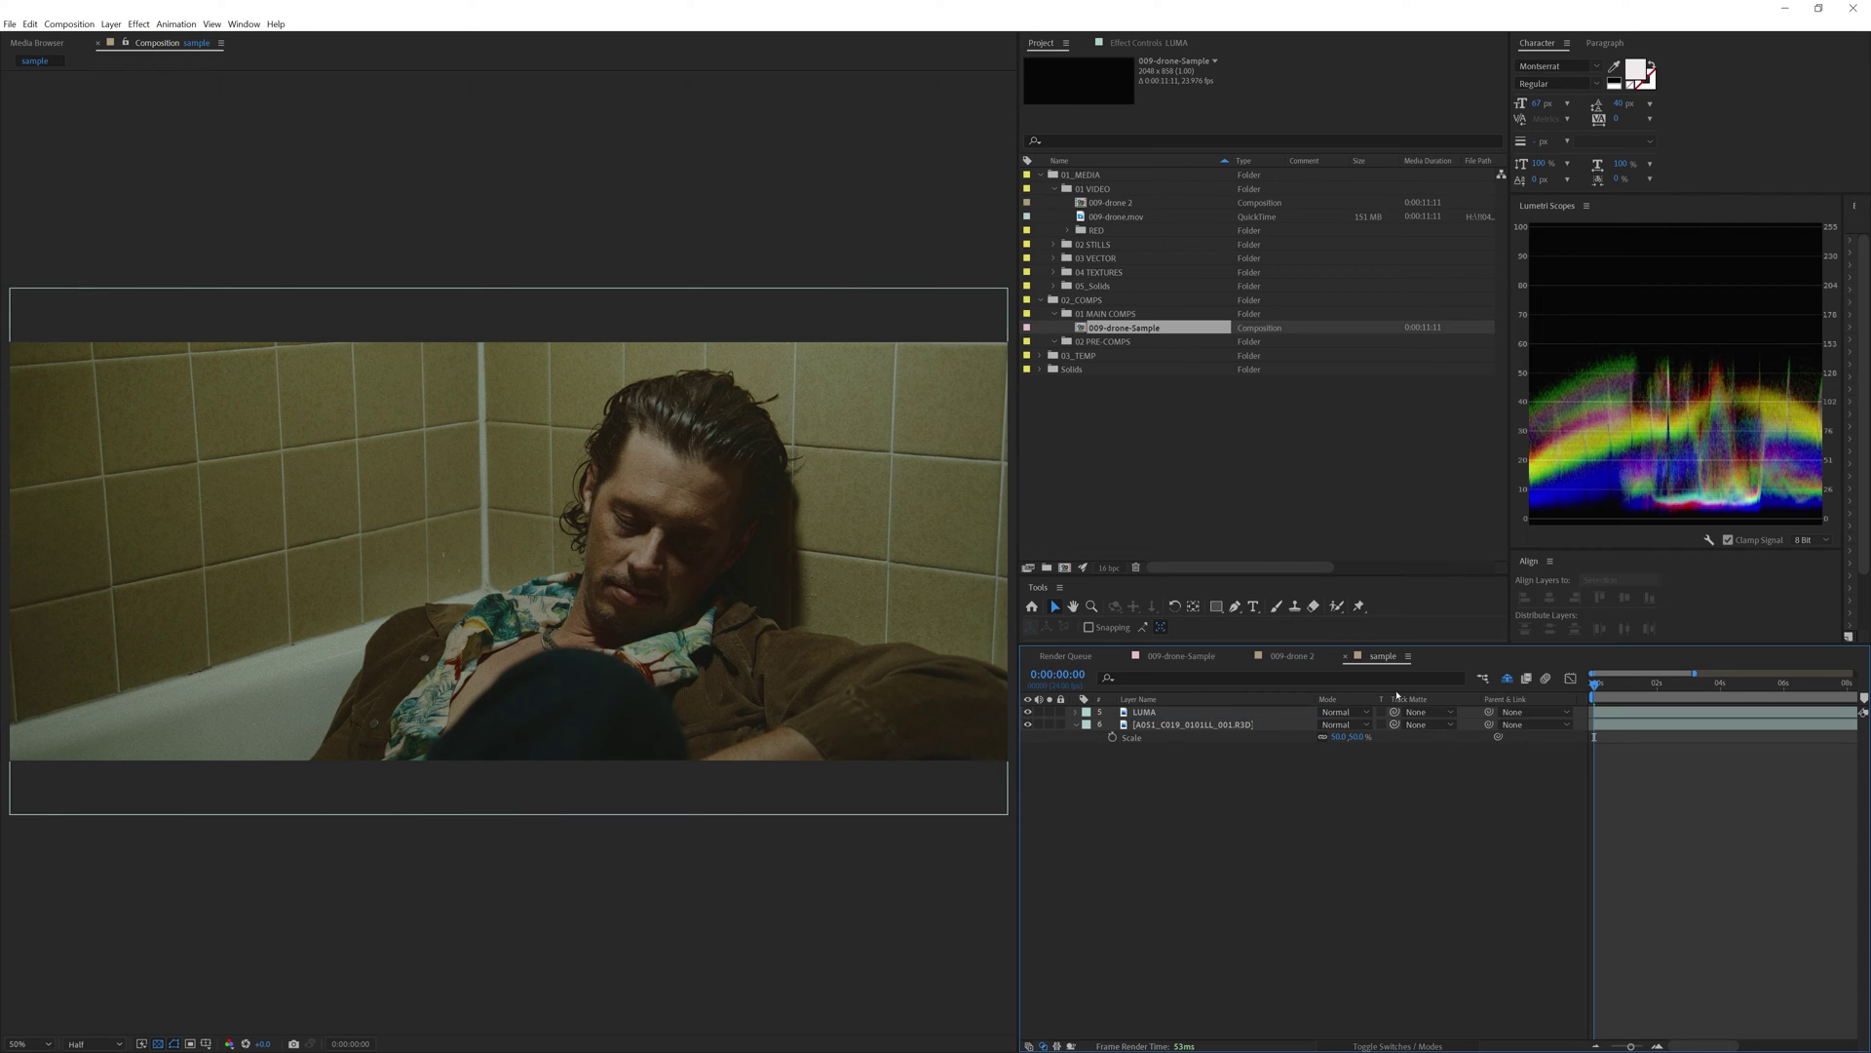
Step: Set the original clip's Track Matte to the LUMA layer using luminance
click(1423, 725)
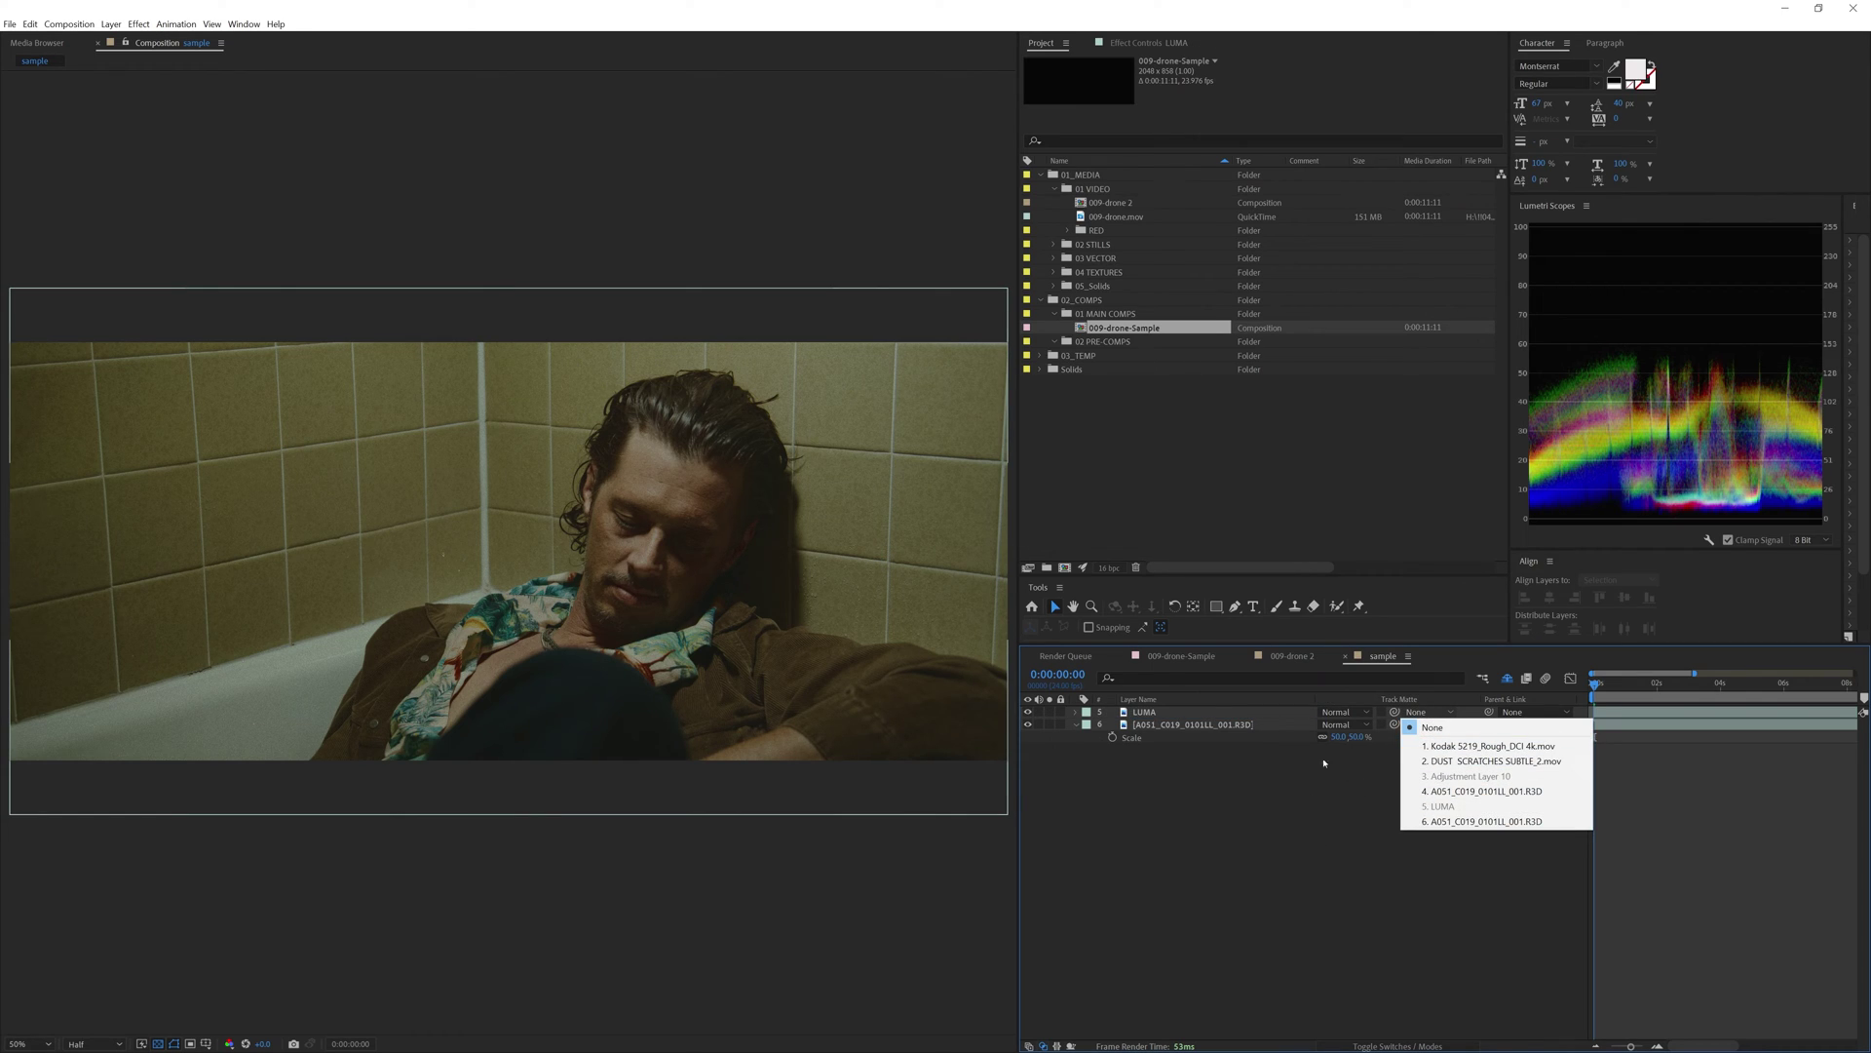
click(1341, 774)
click(1423, 724)
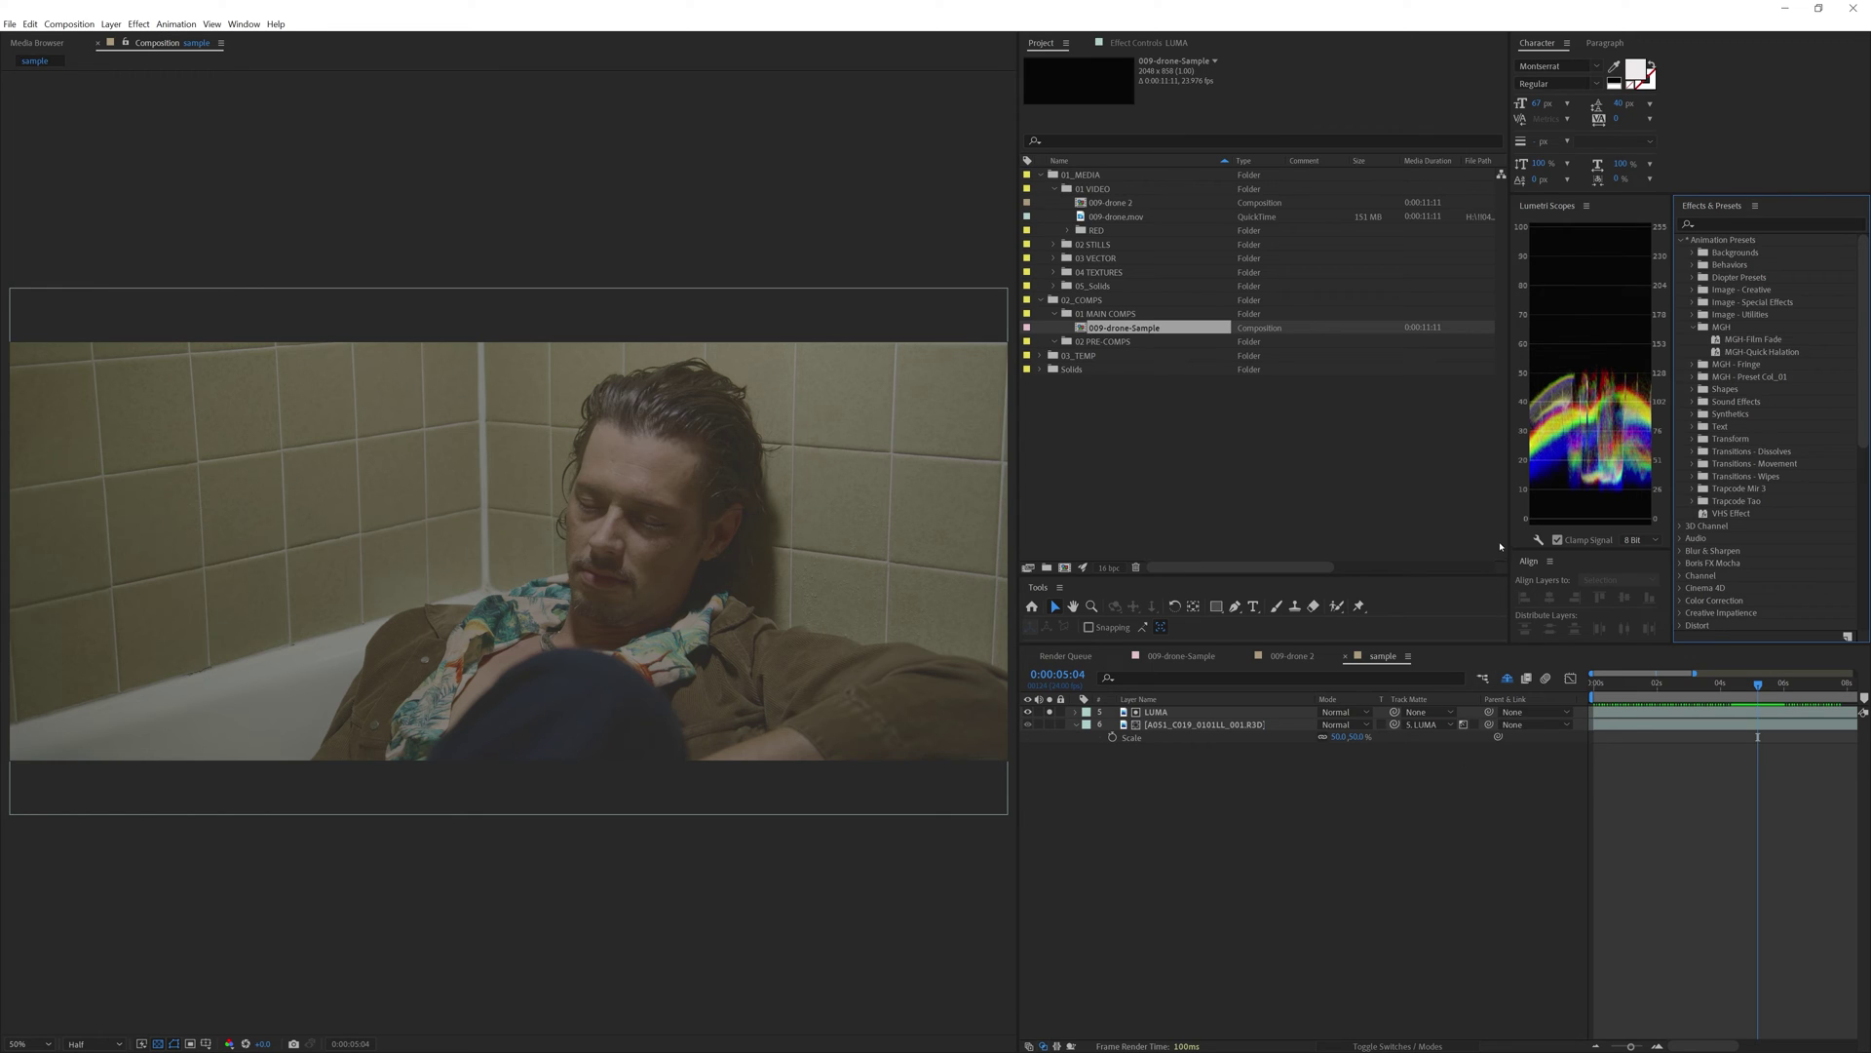
Step: Reorder the layers so LUMA sits directly above the A051 bathtub clip as its matte
drag(1510, 534, 1328, 537)
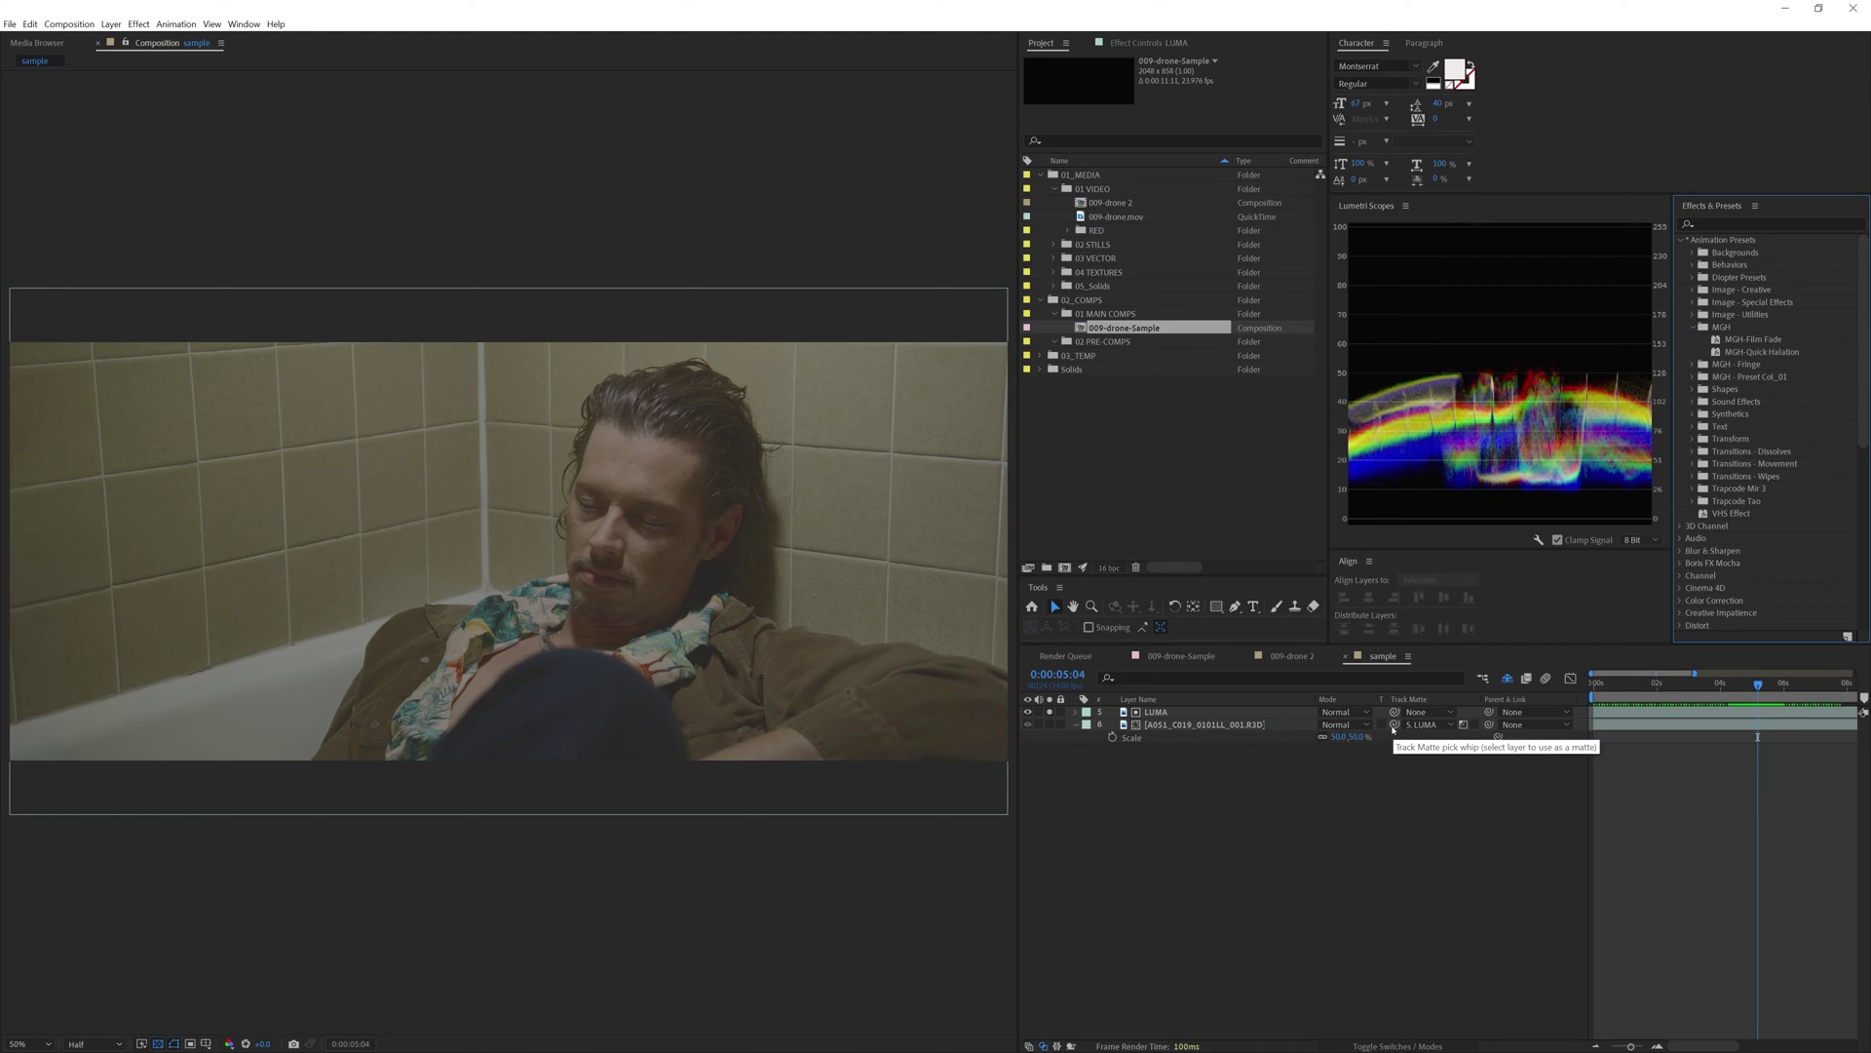
click(1227, 731)
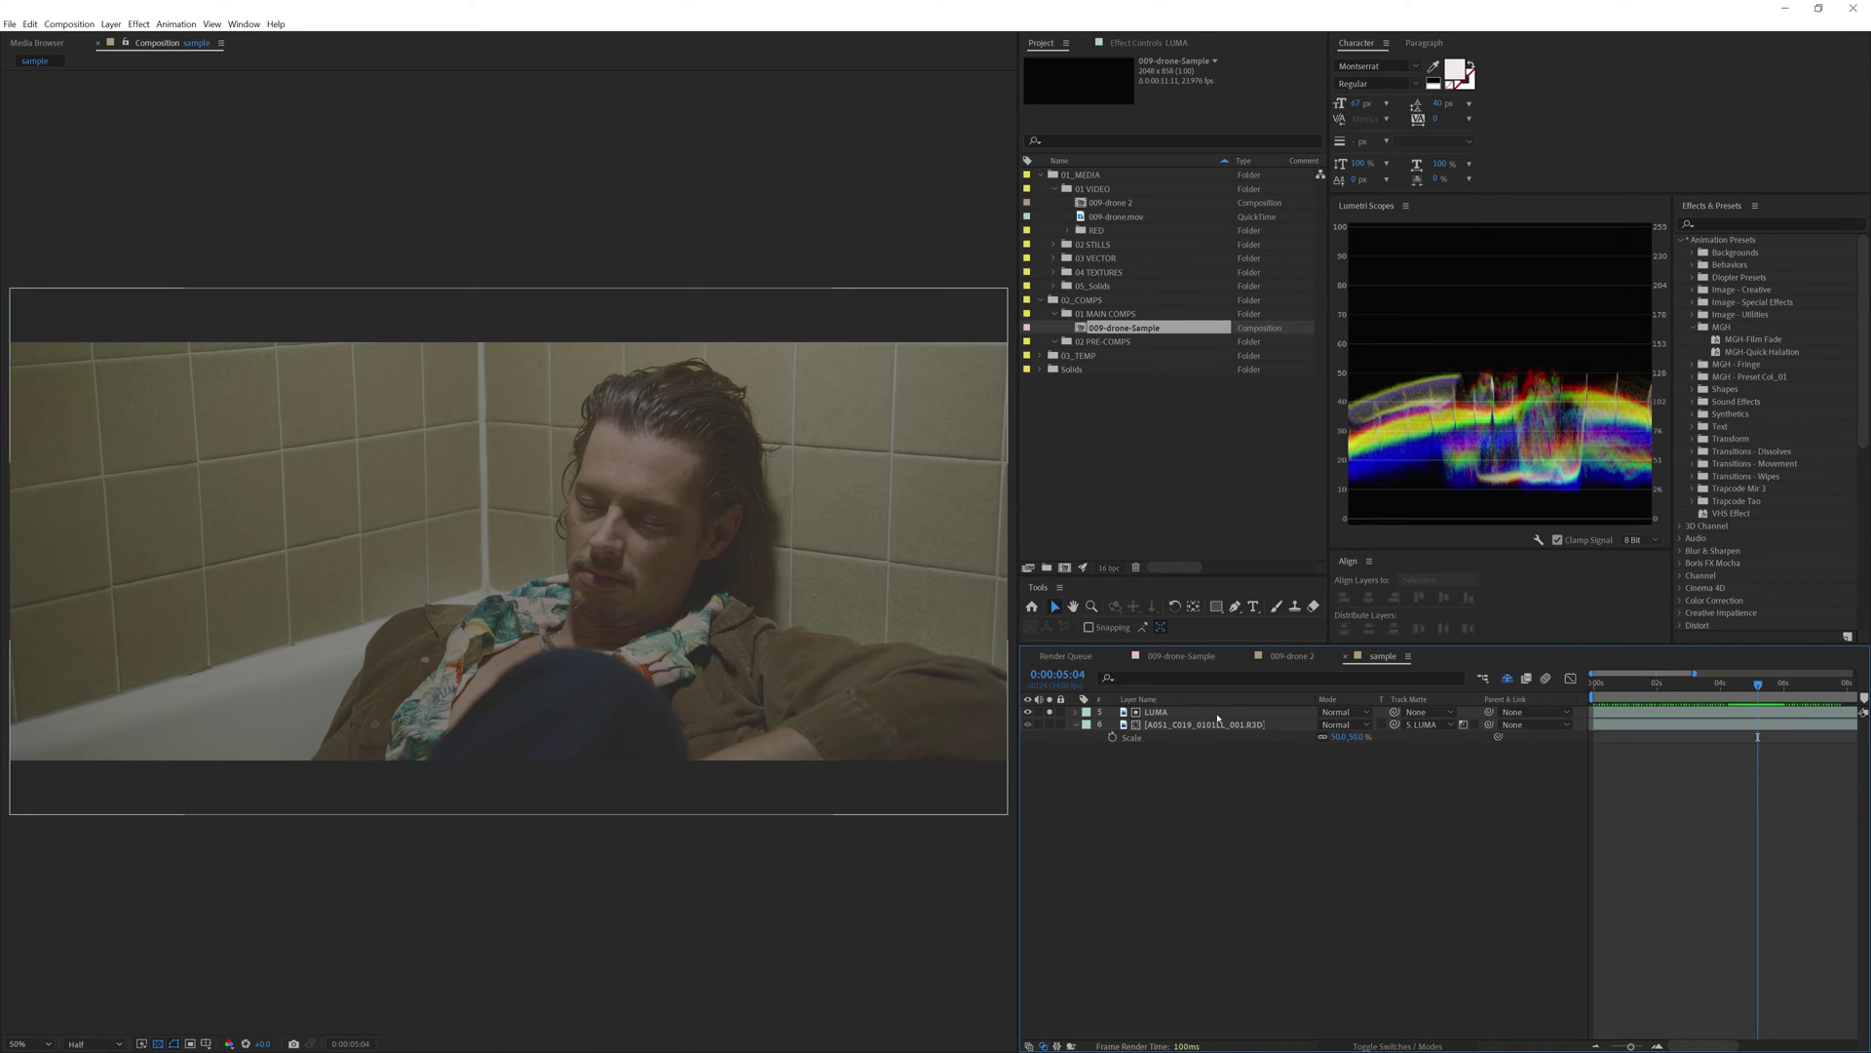
mouse_move(1217, 716)
mouse_down()
mouse_move(1193, 742)
mouse_move(1187, 729)
mouse_up()
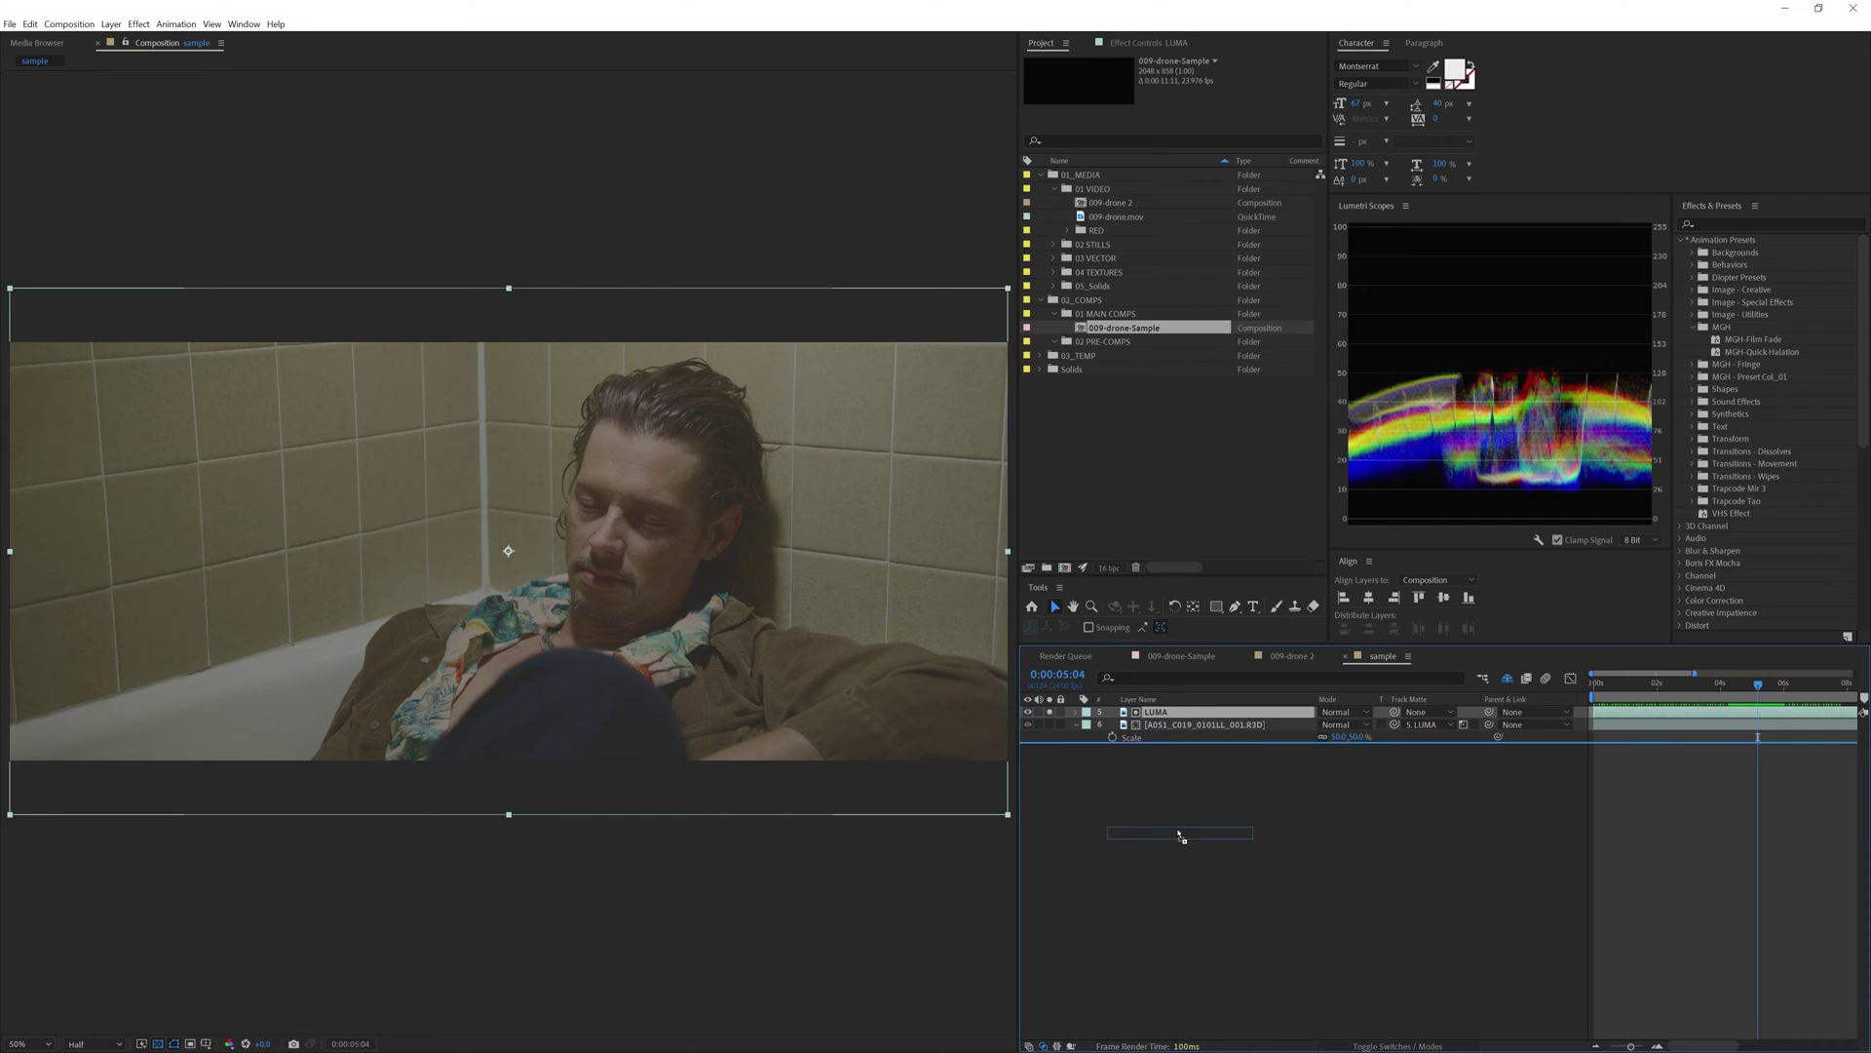
drag(1202, 718, 1195, 742)
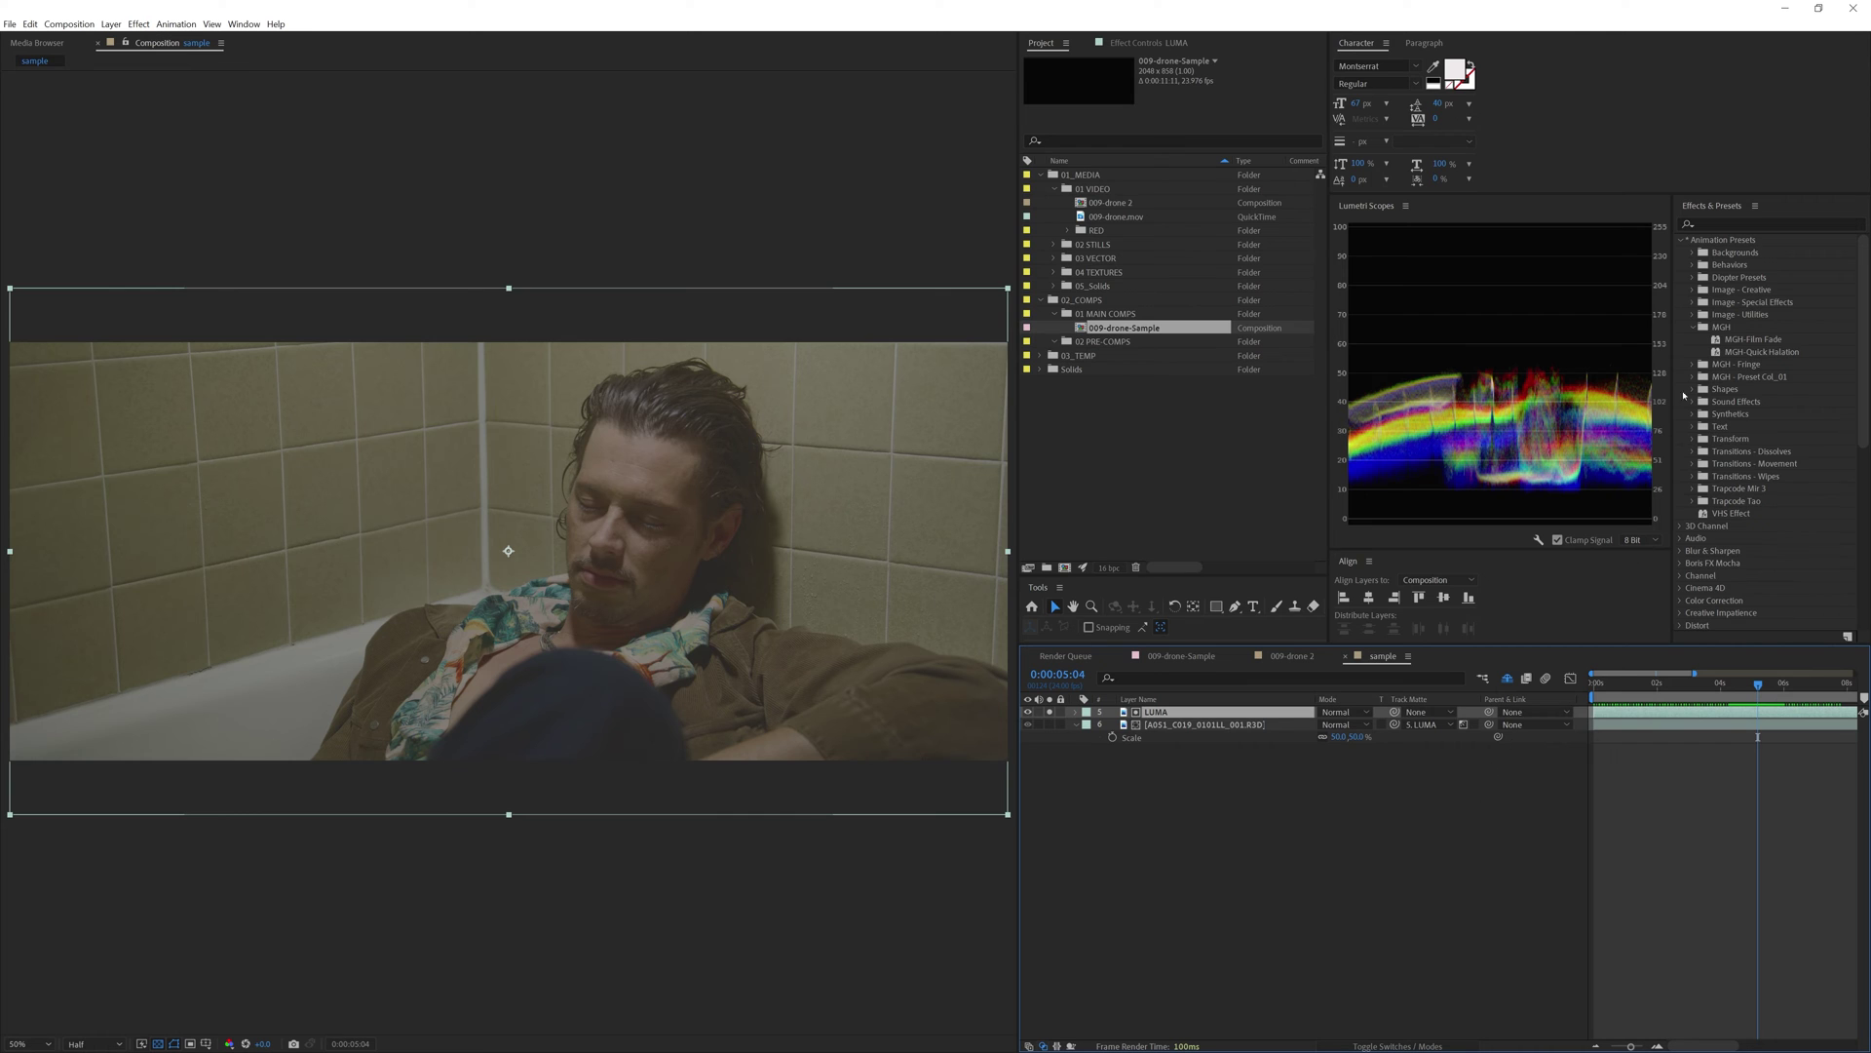
Step: Apply the MGH-Film Fade preset to LUMA, collapse its effects and switch them all off
click(1740, 343)
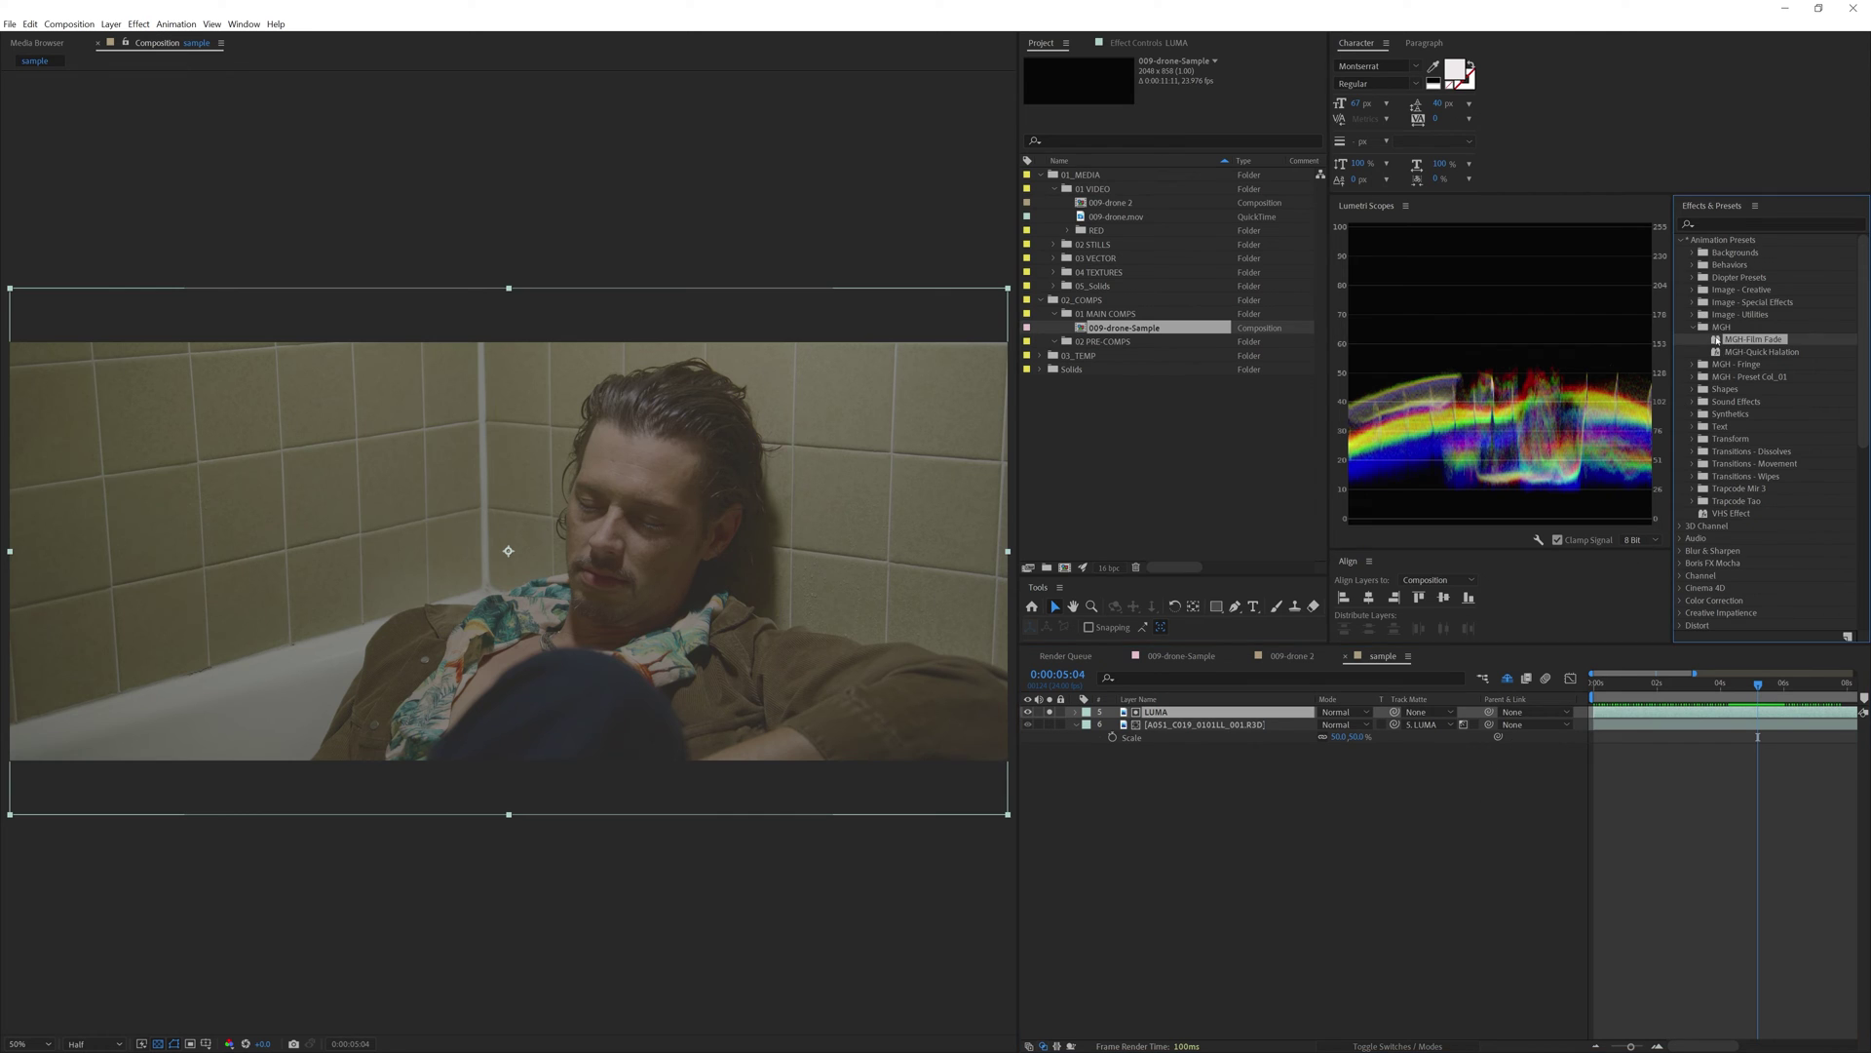
double_click(1745, 339)
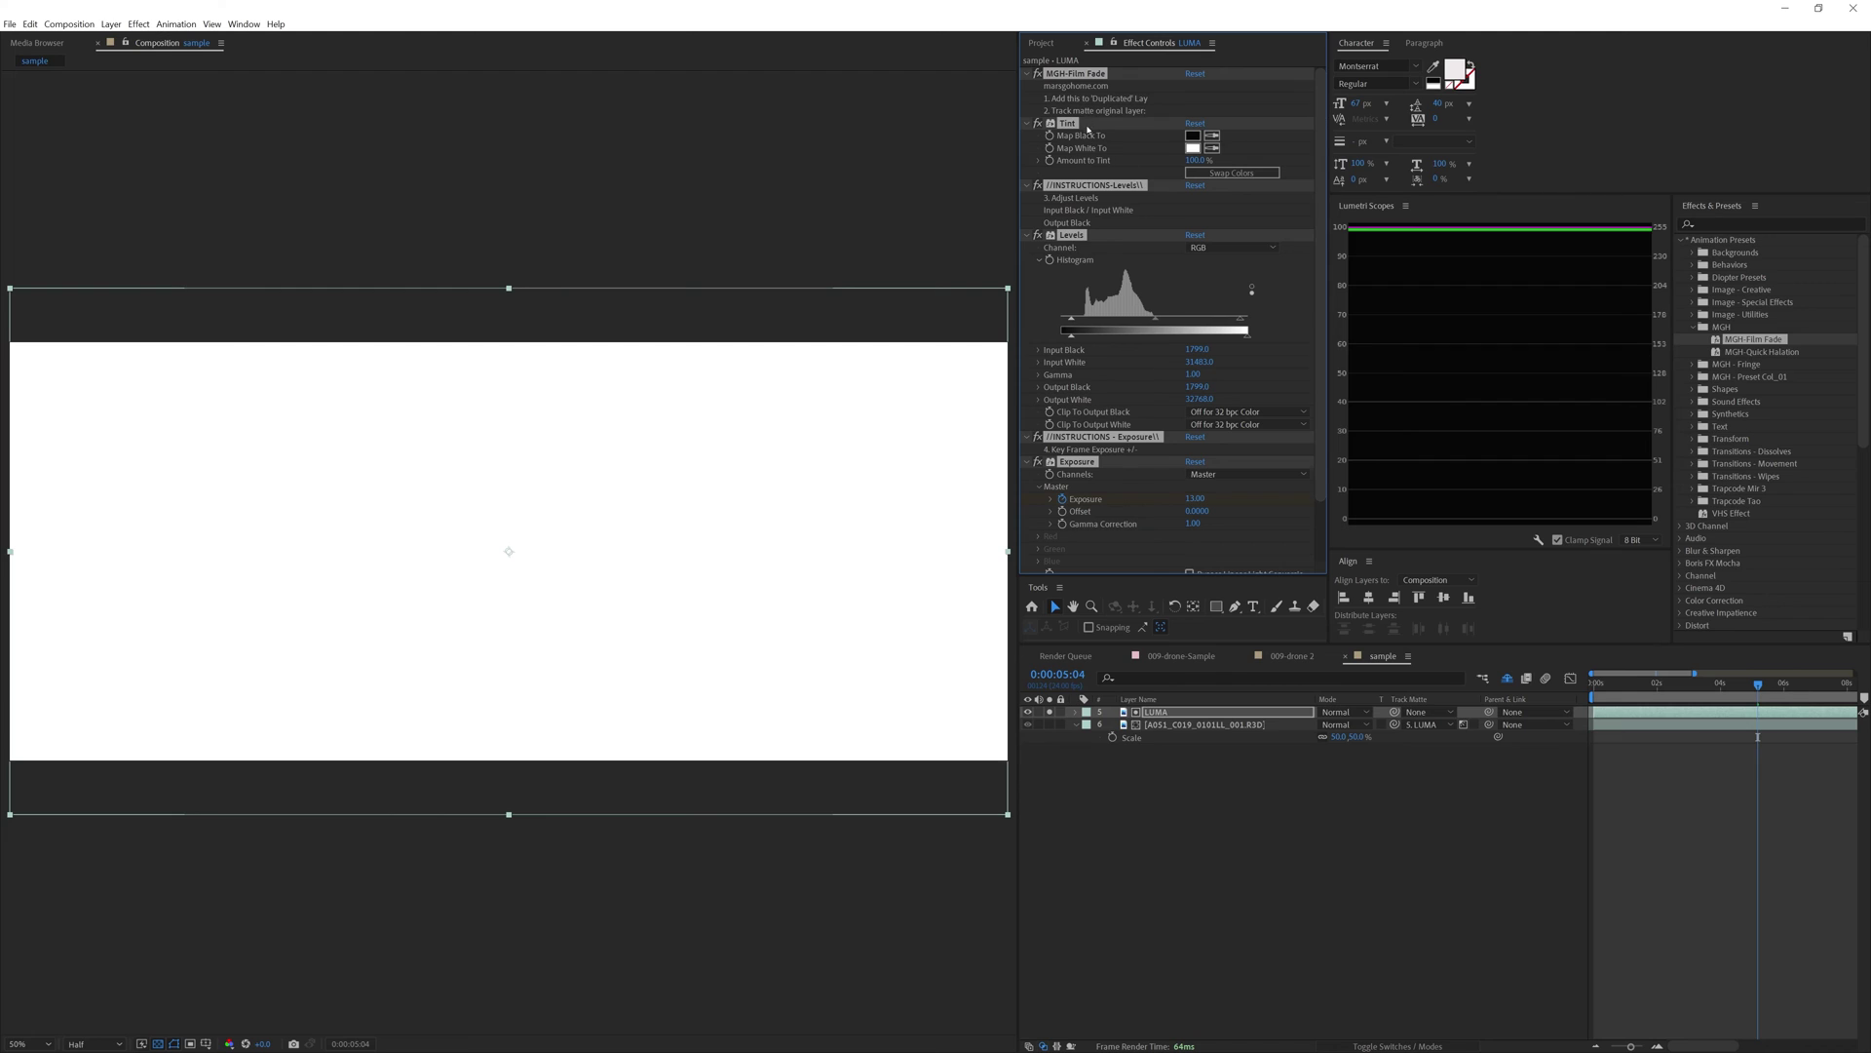
ctrl+click(1028, 123)
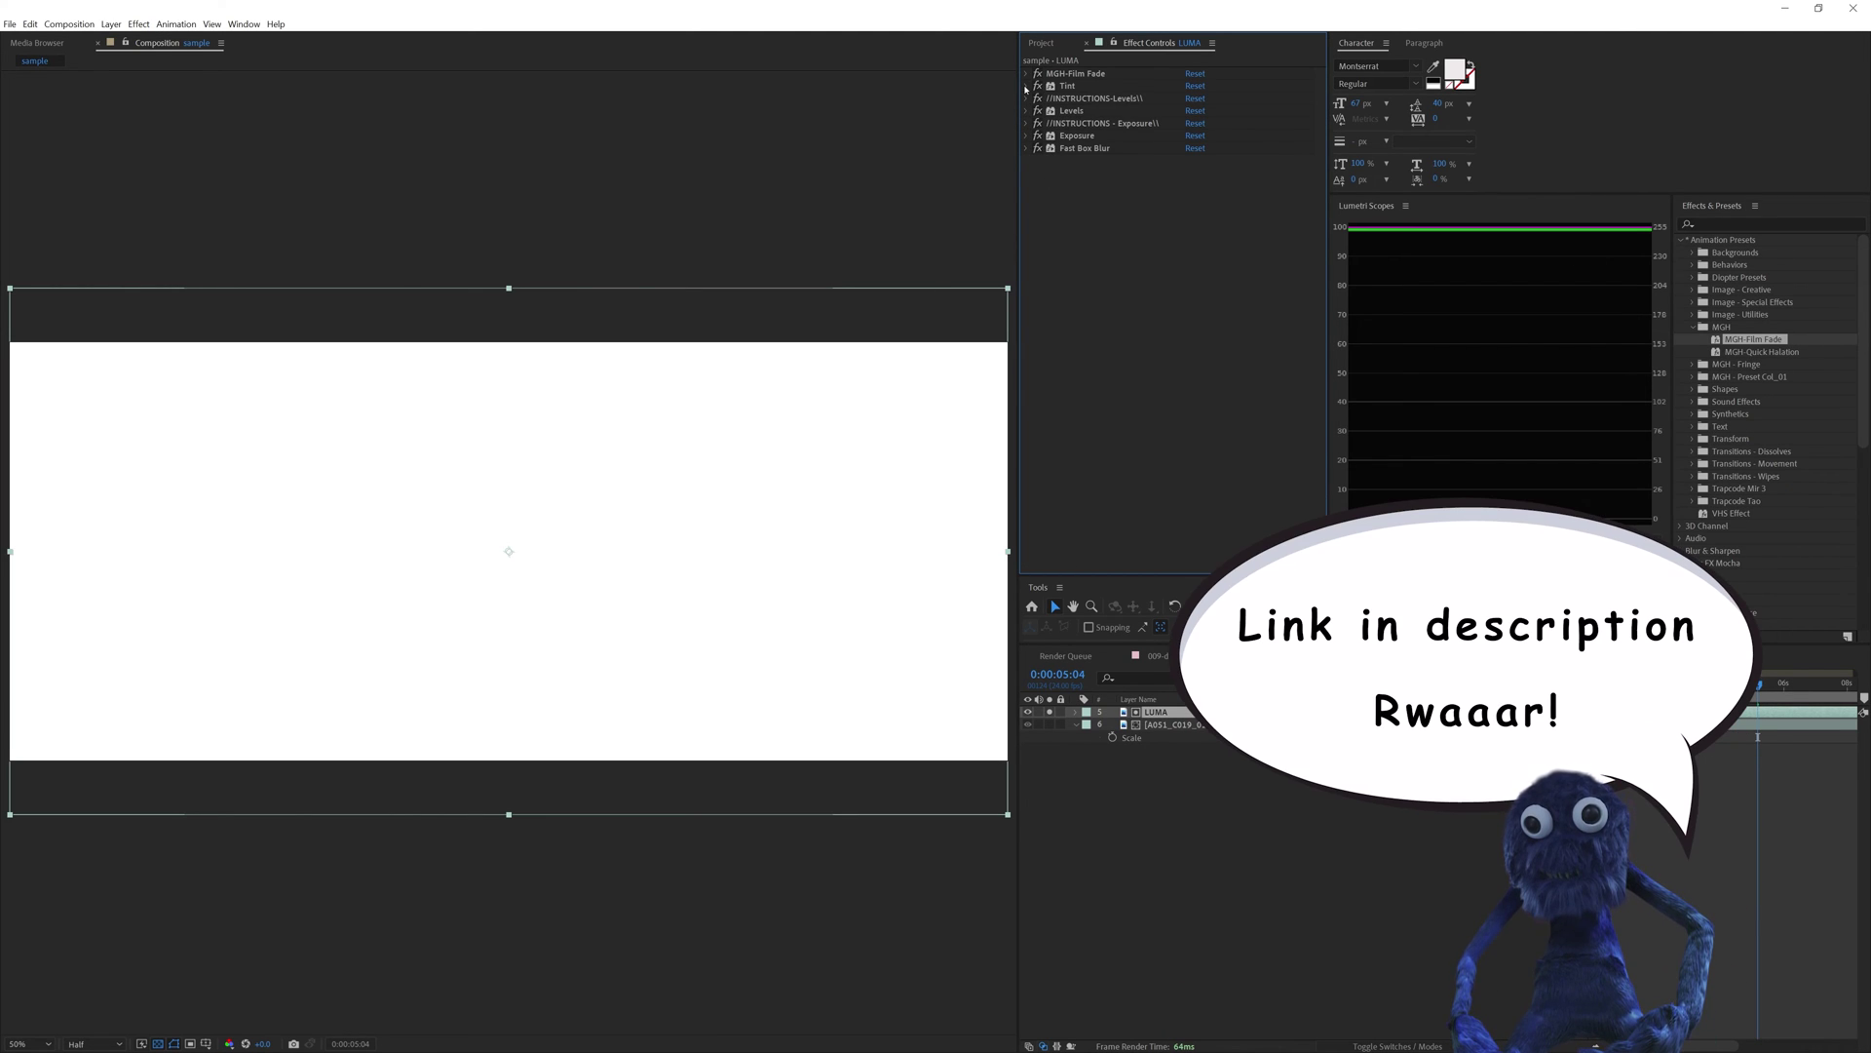
drag(1037, 99, 1037, 148)
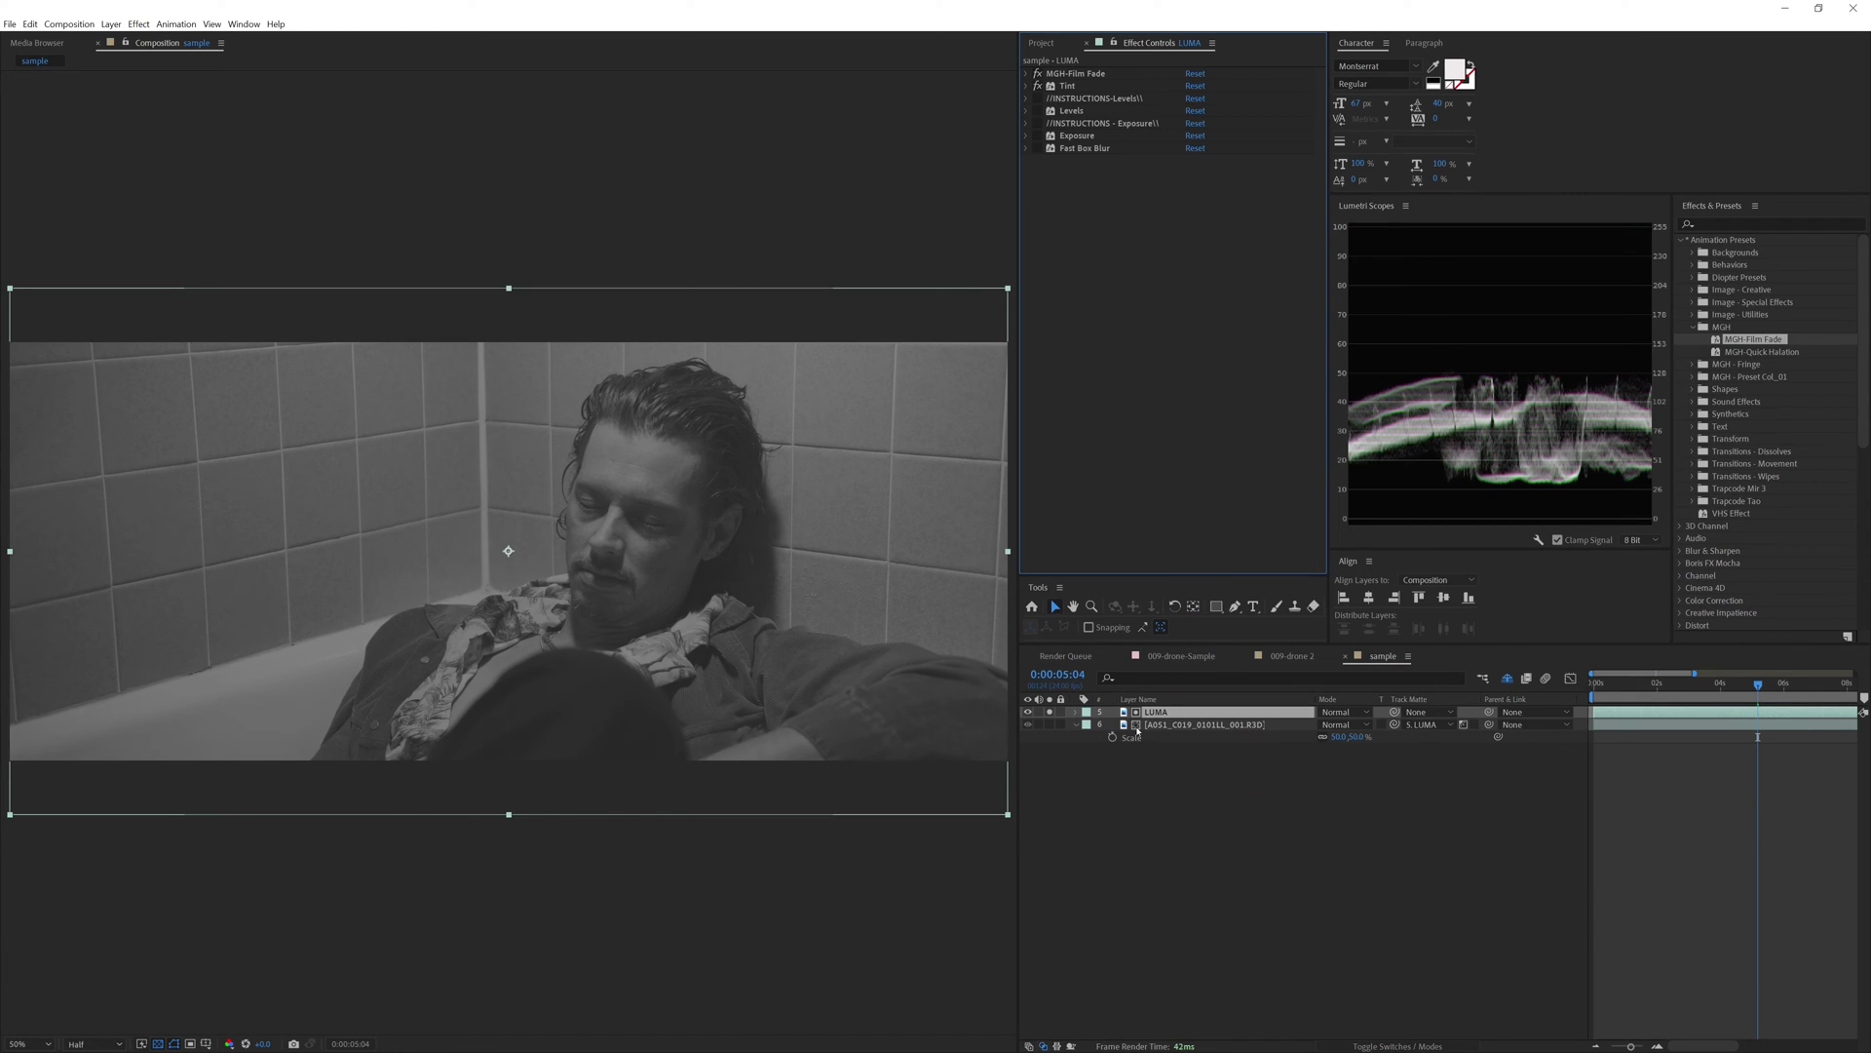
Step: Re-enable the Levels and Exposure effects and set the Exposure property to 0
click(1036, 110)
click(1037, 135)
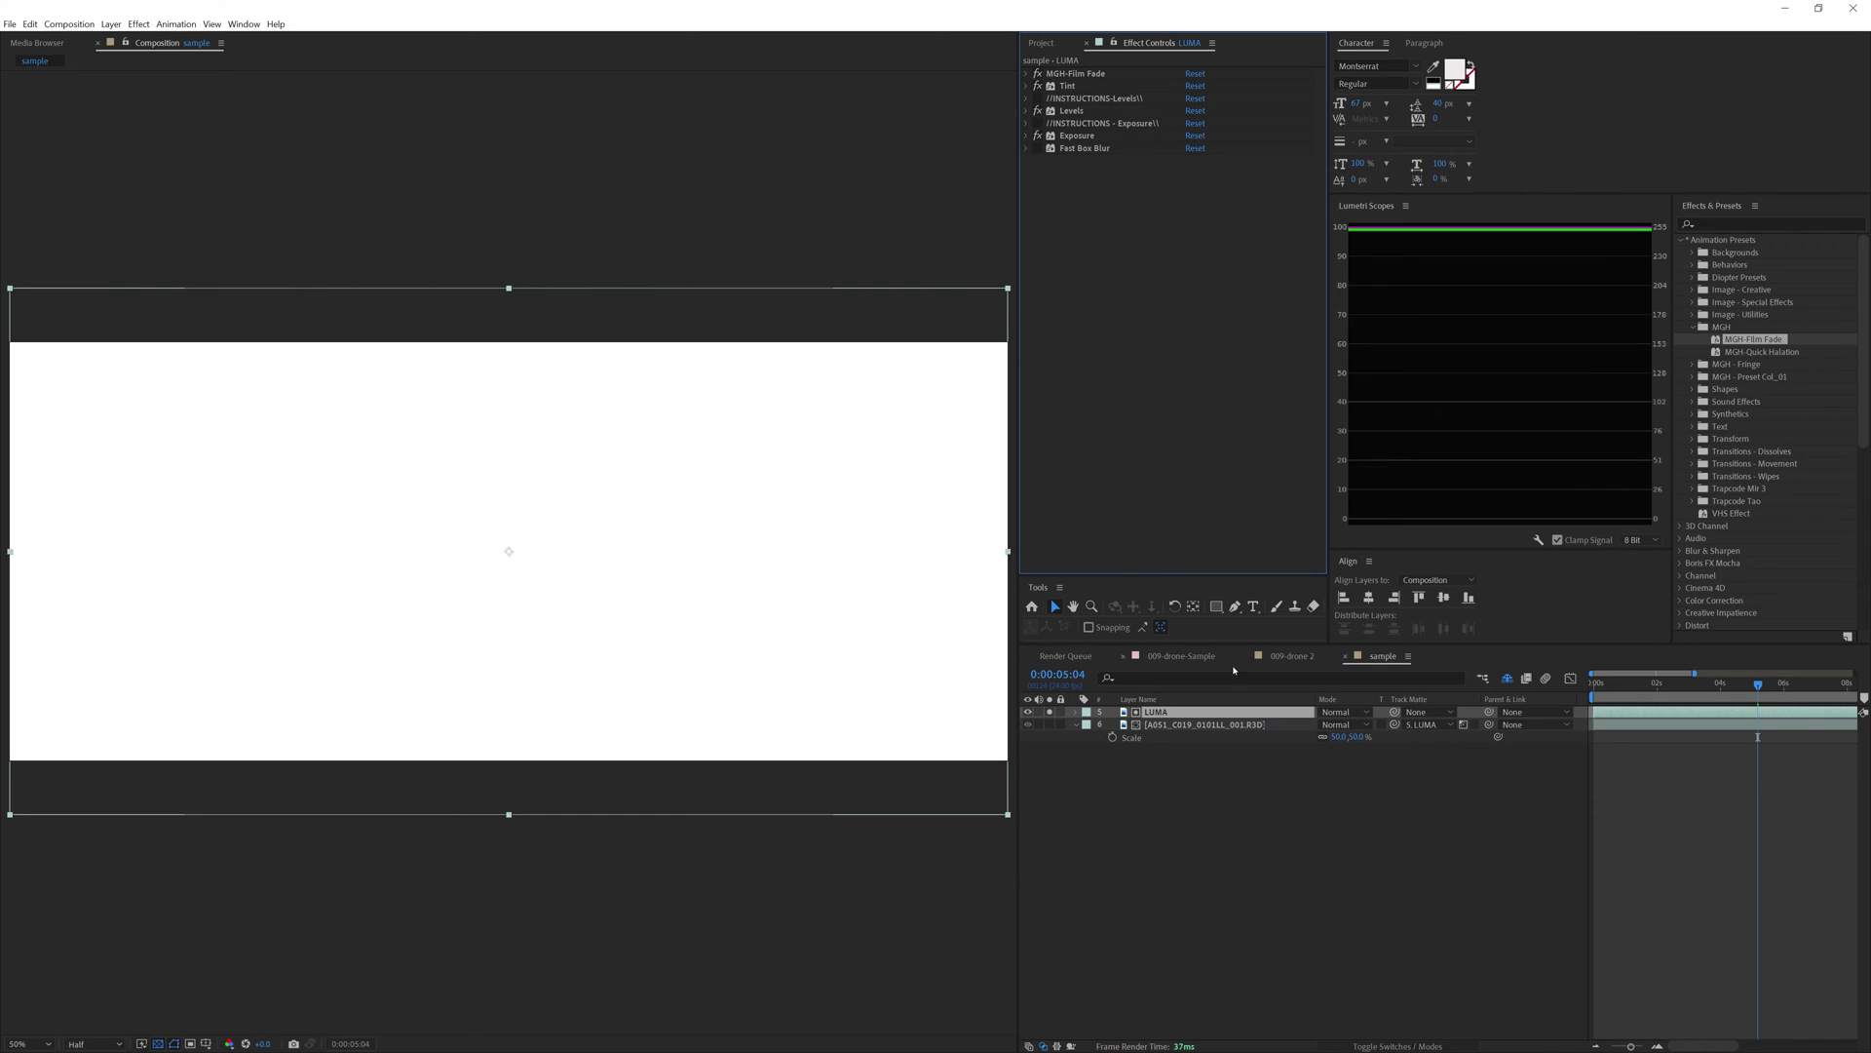
key(u)
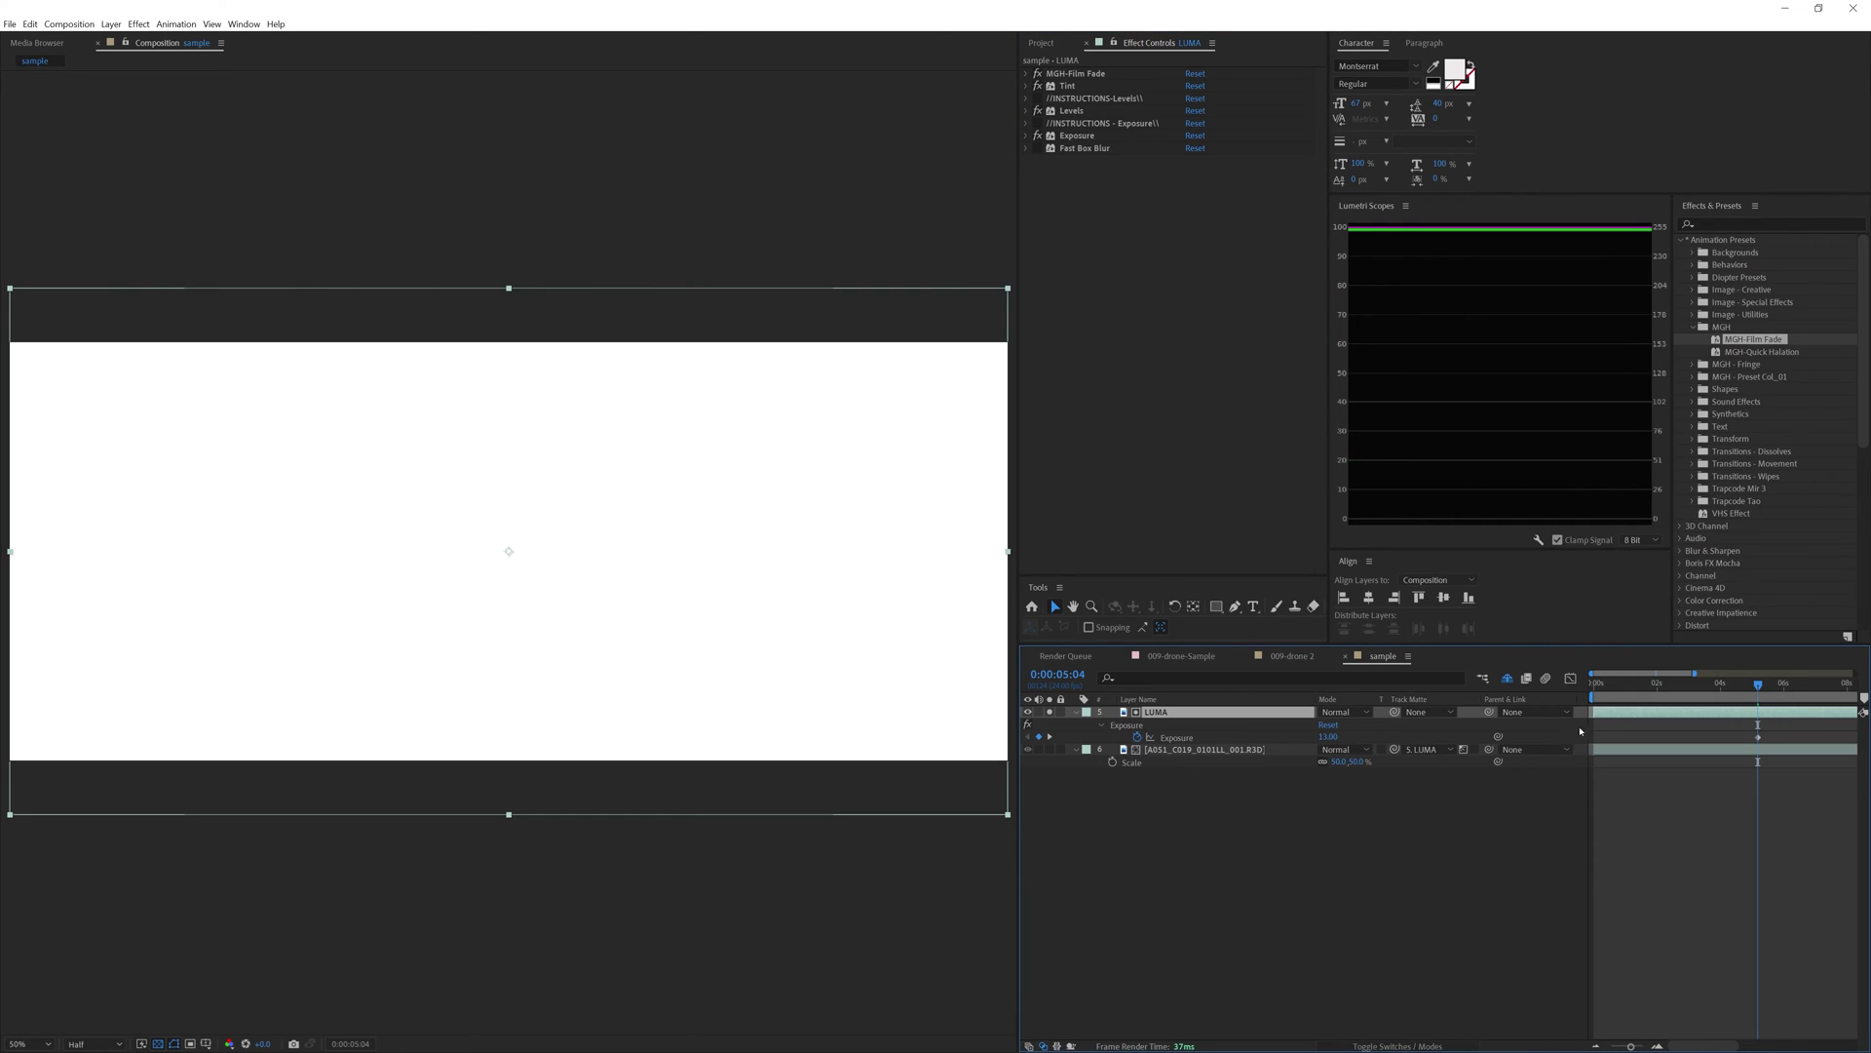
click(1148, 738)
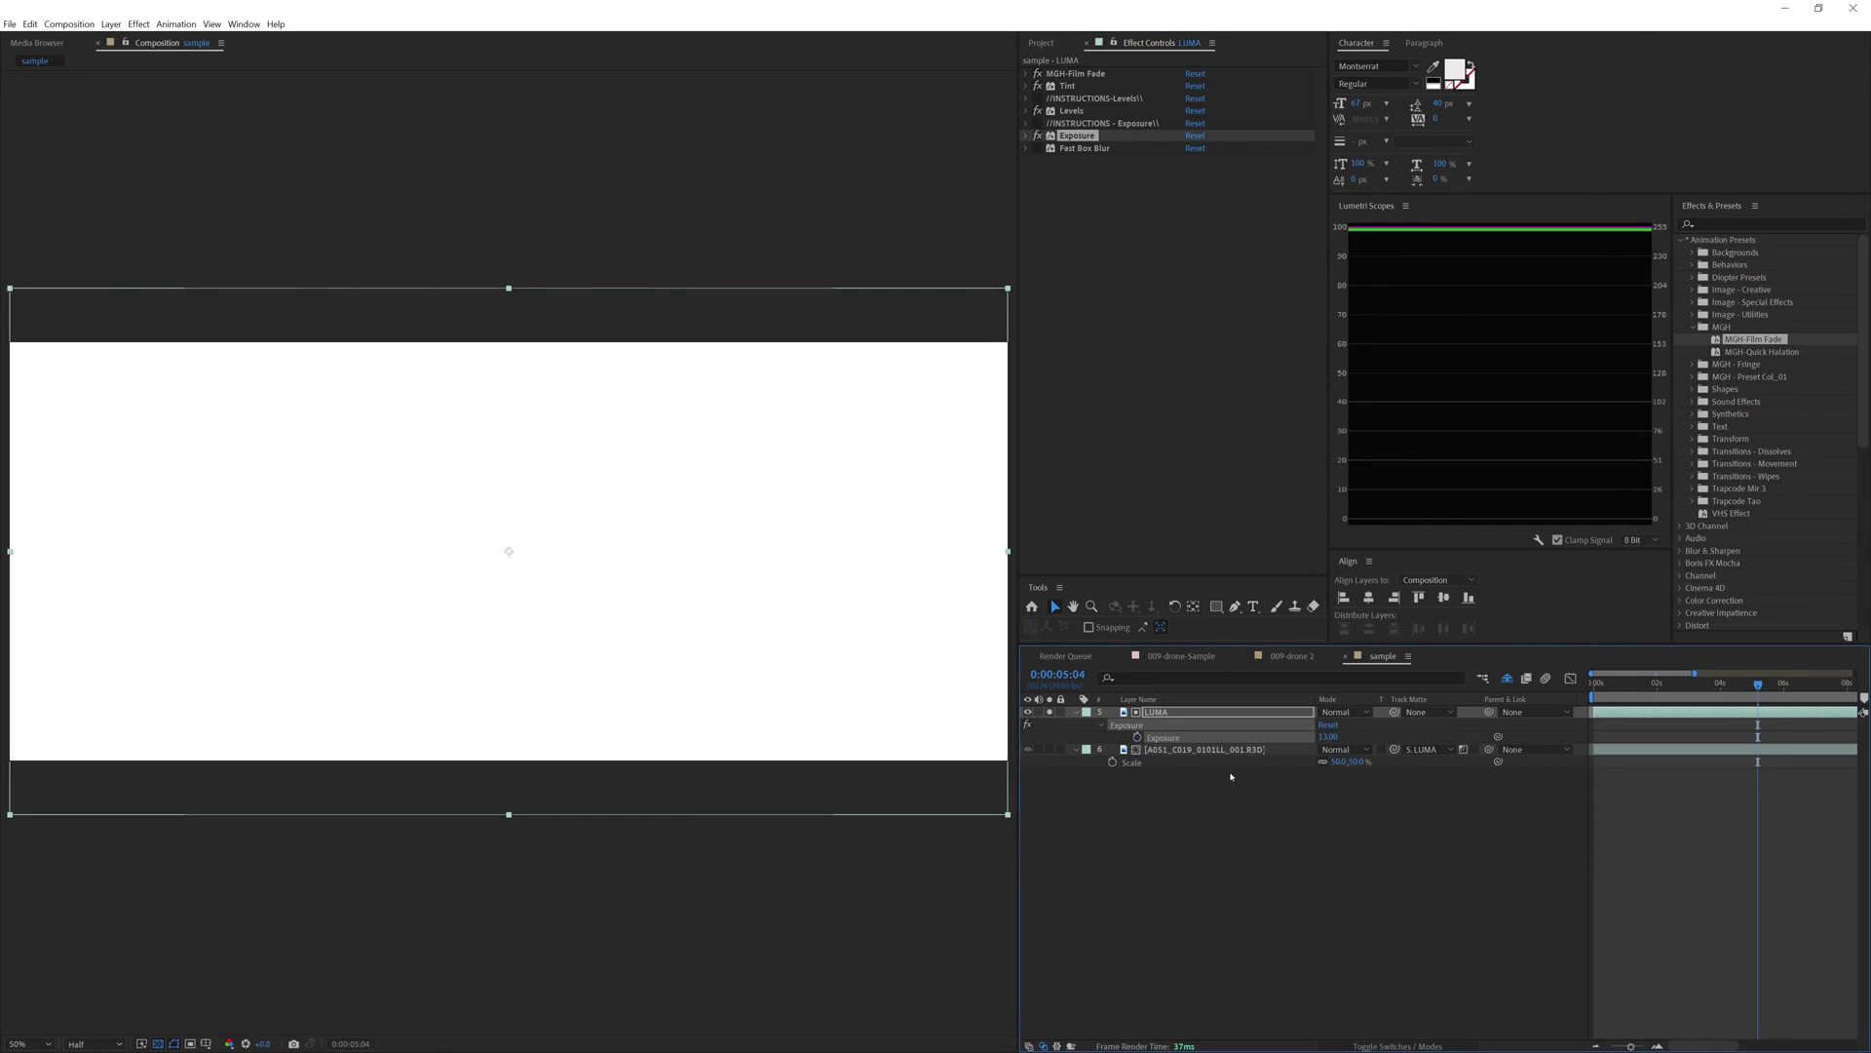
click(1325, 736)
text(0)
key(Return)
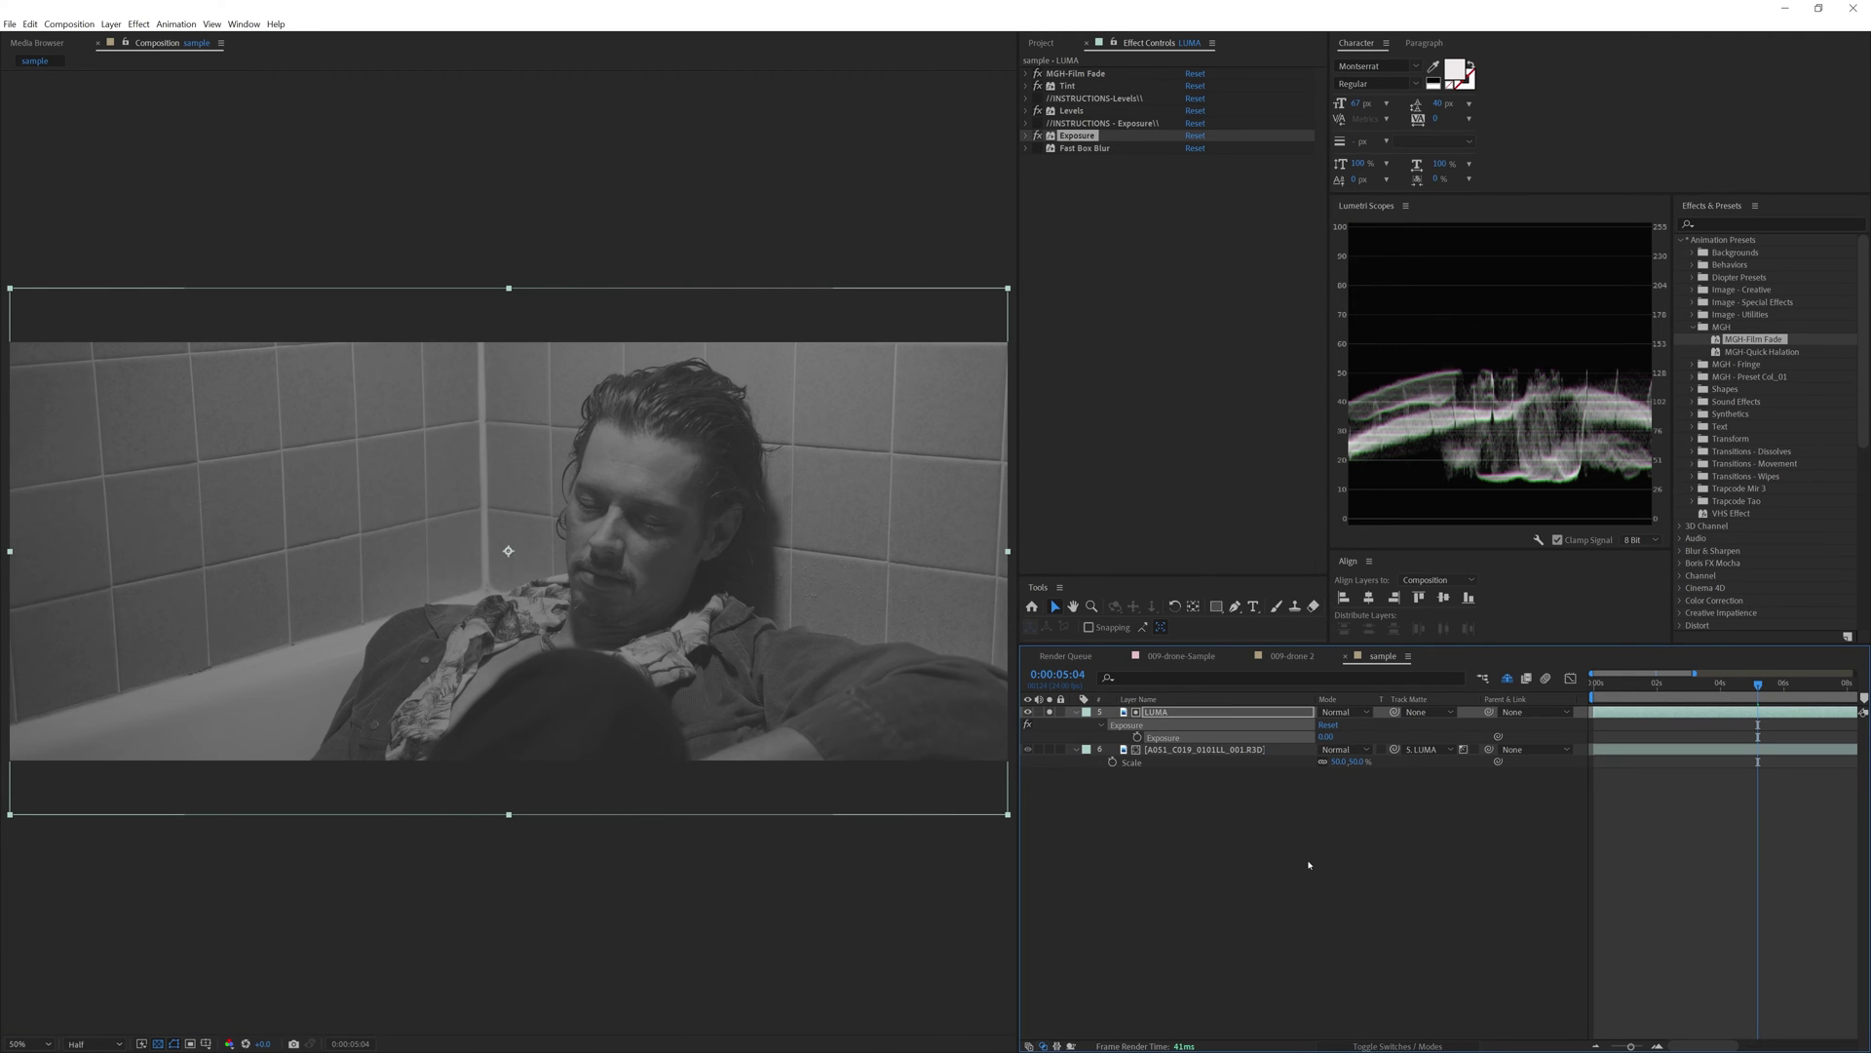
Step: Raise Levels input and output black, then lower Exposure to about -33.11 until the frame is black
click(1309, 865)
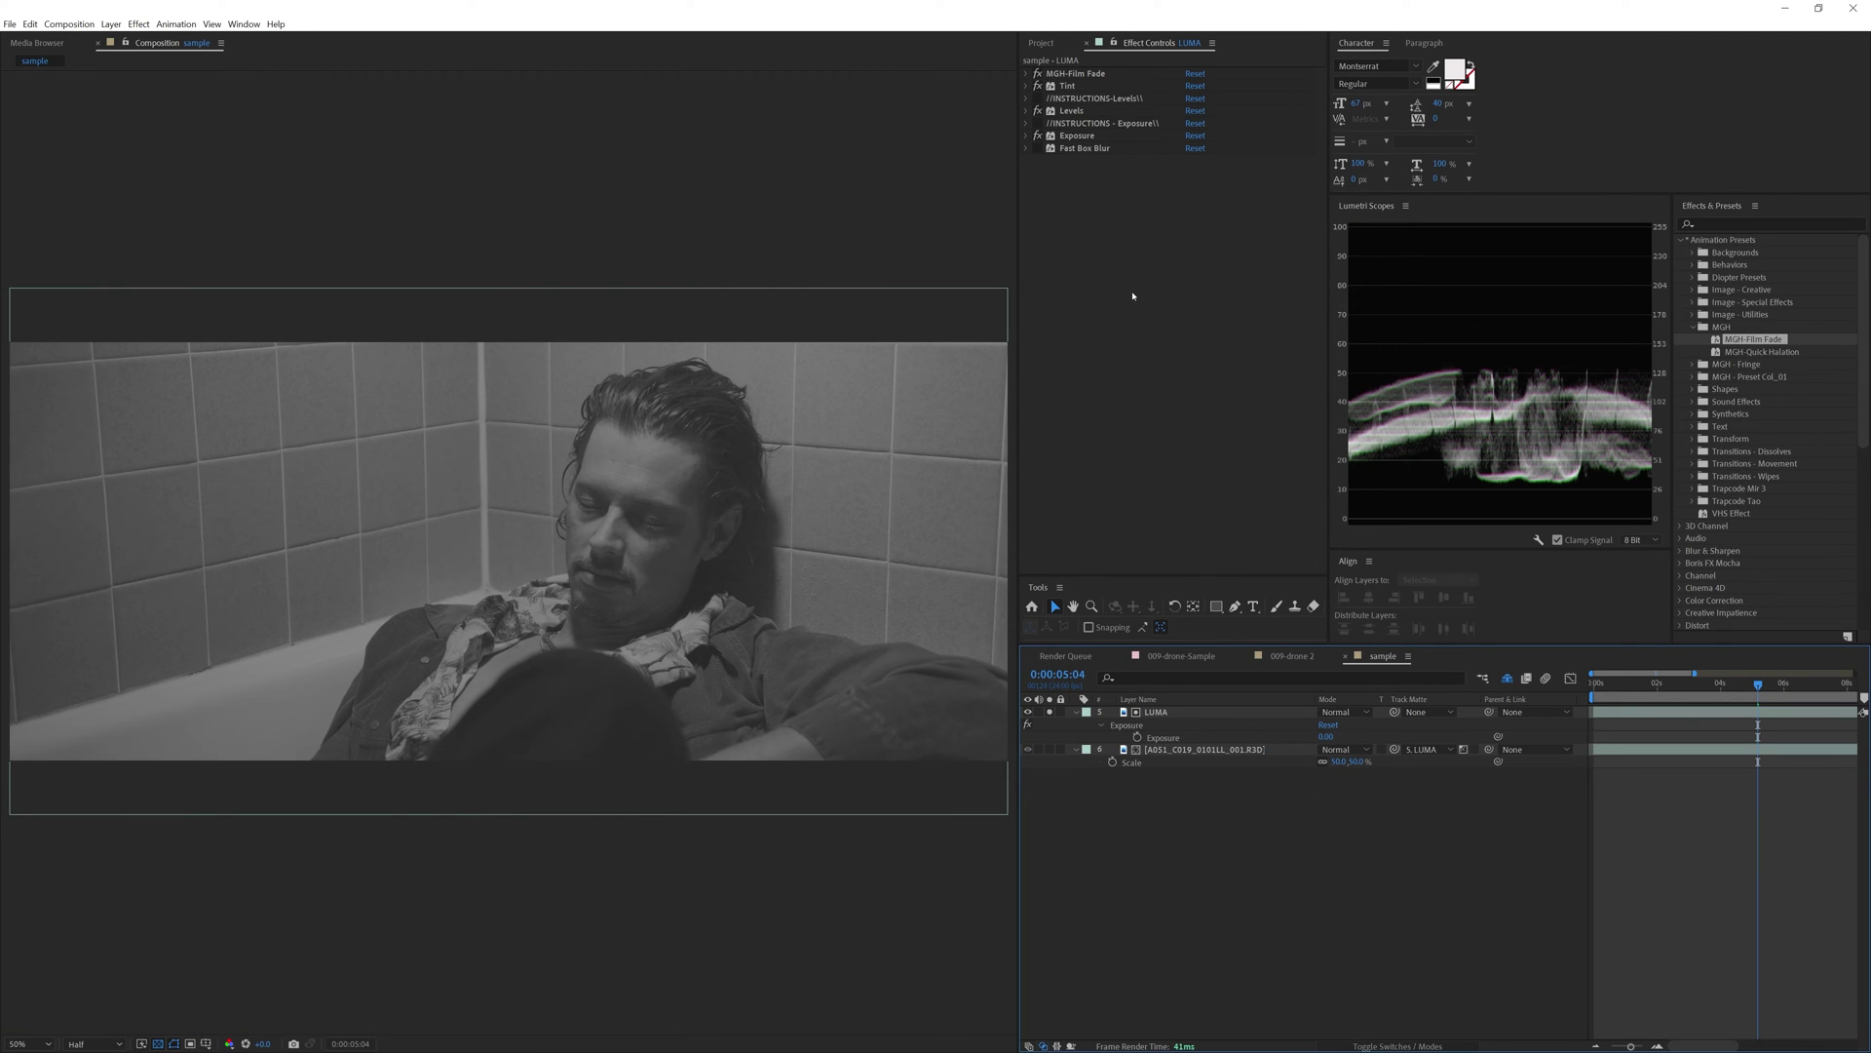
click(1027, 111)
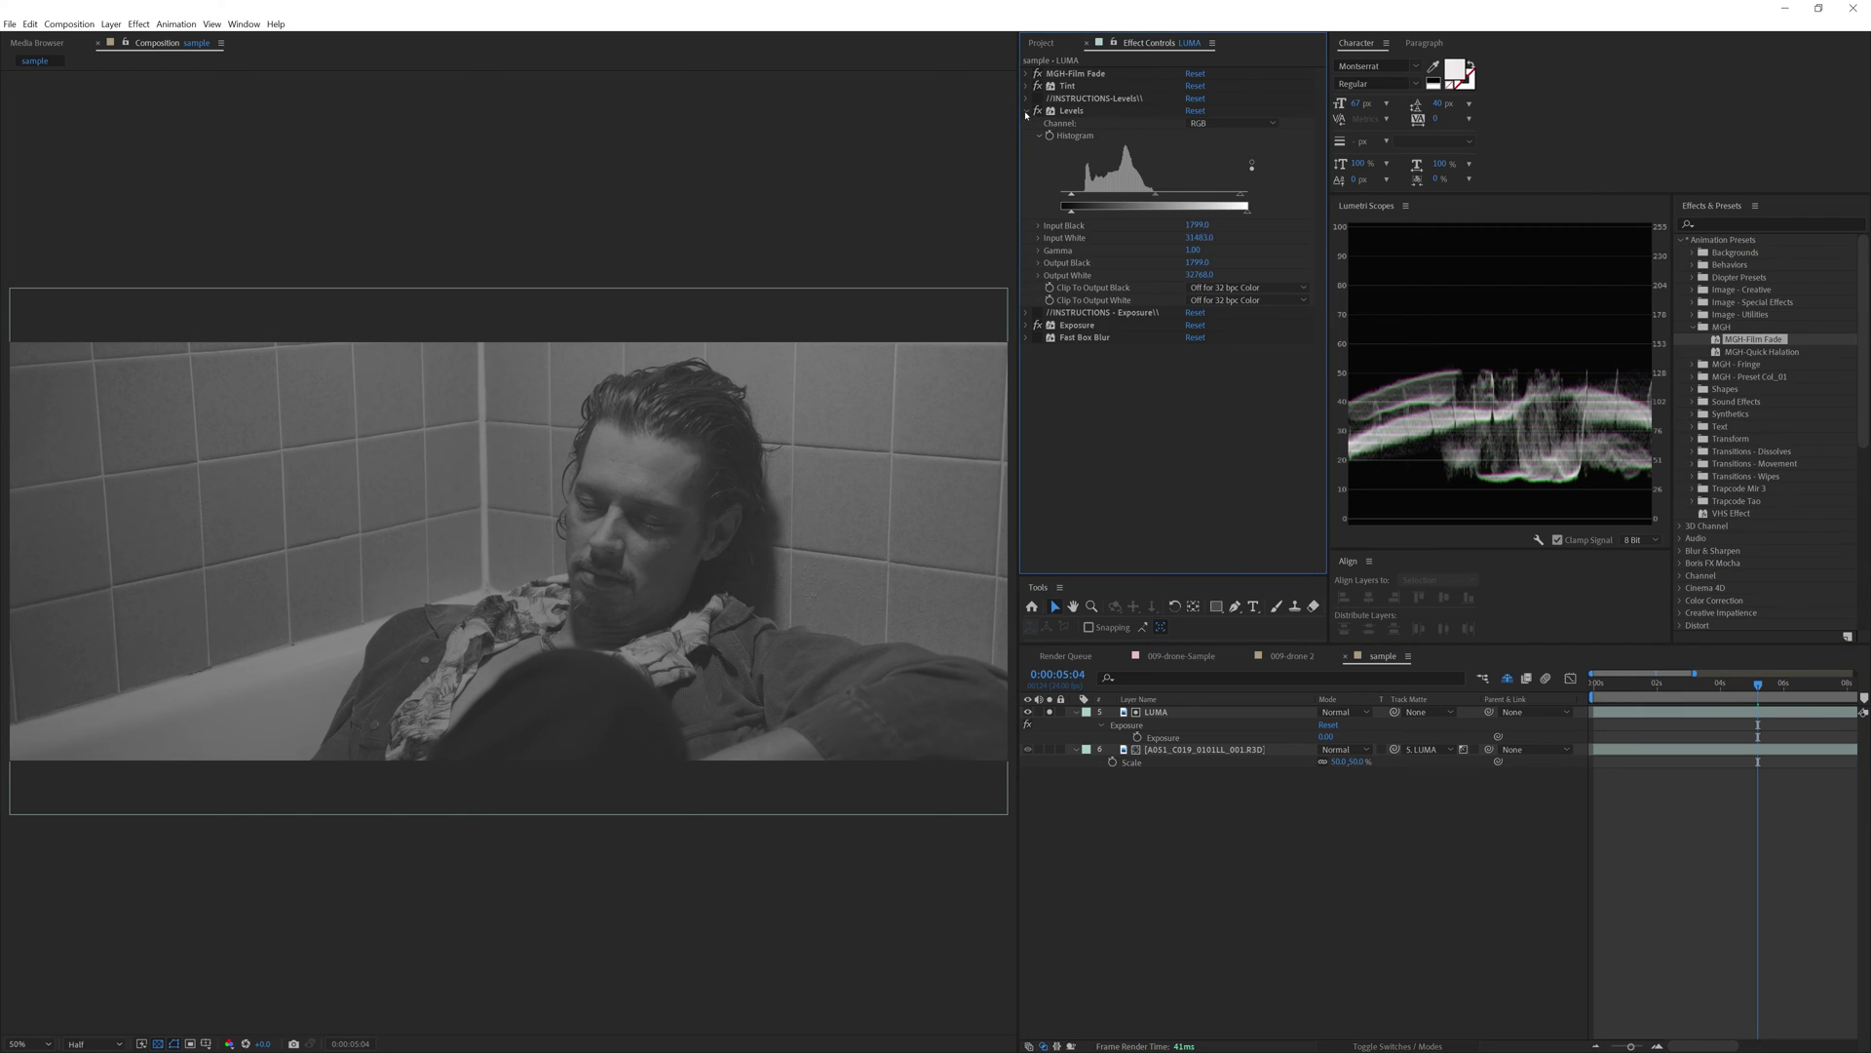
drag(1071, 198, 1233, 200)
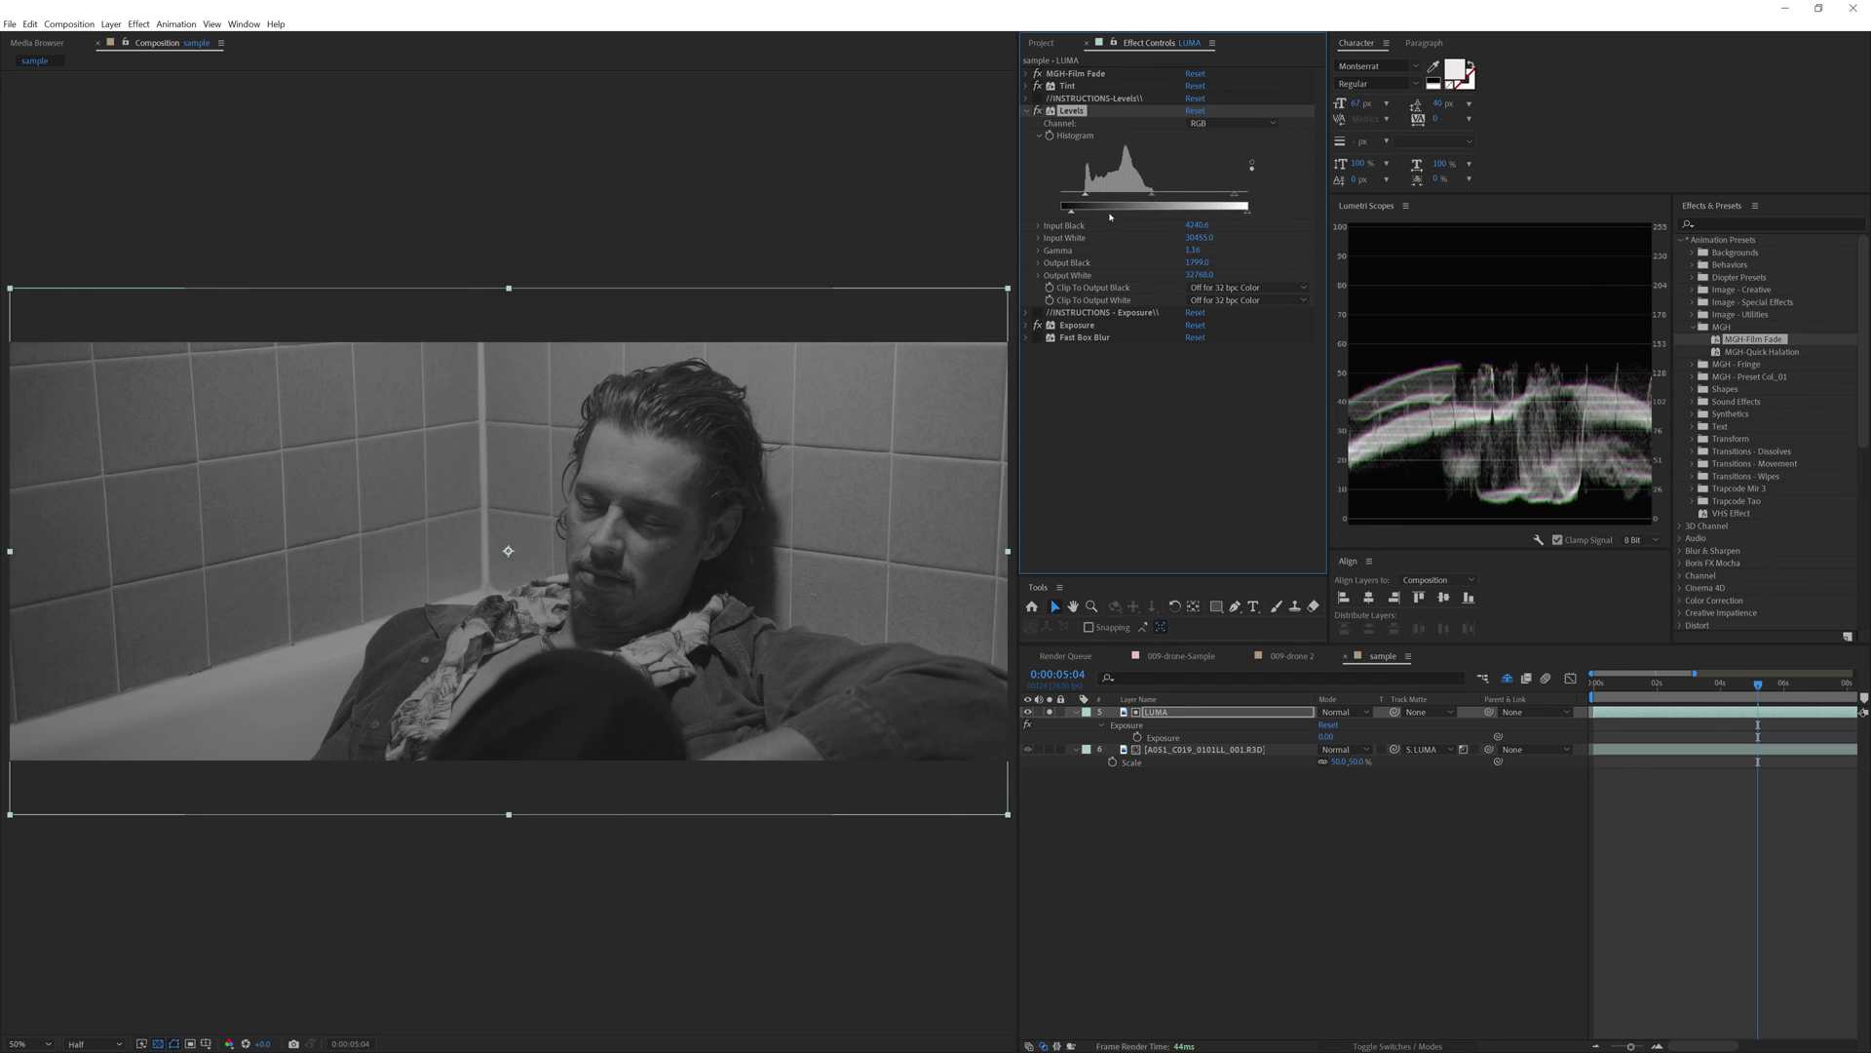
drag(1073, 212, 1085, 214)
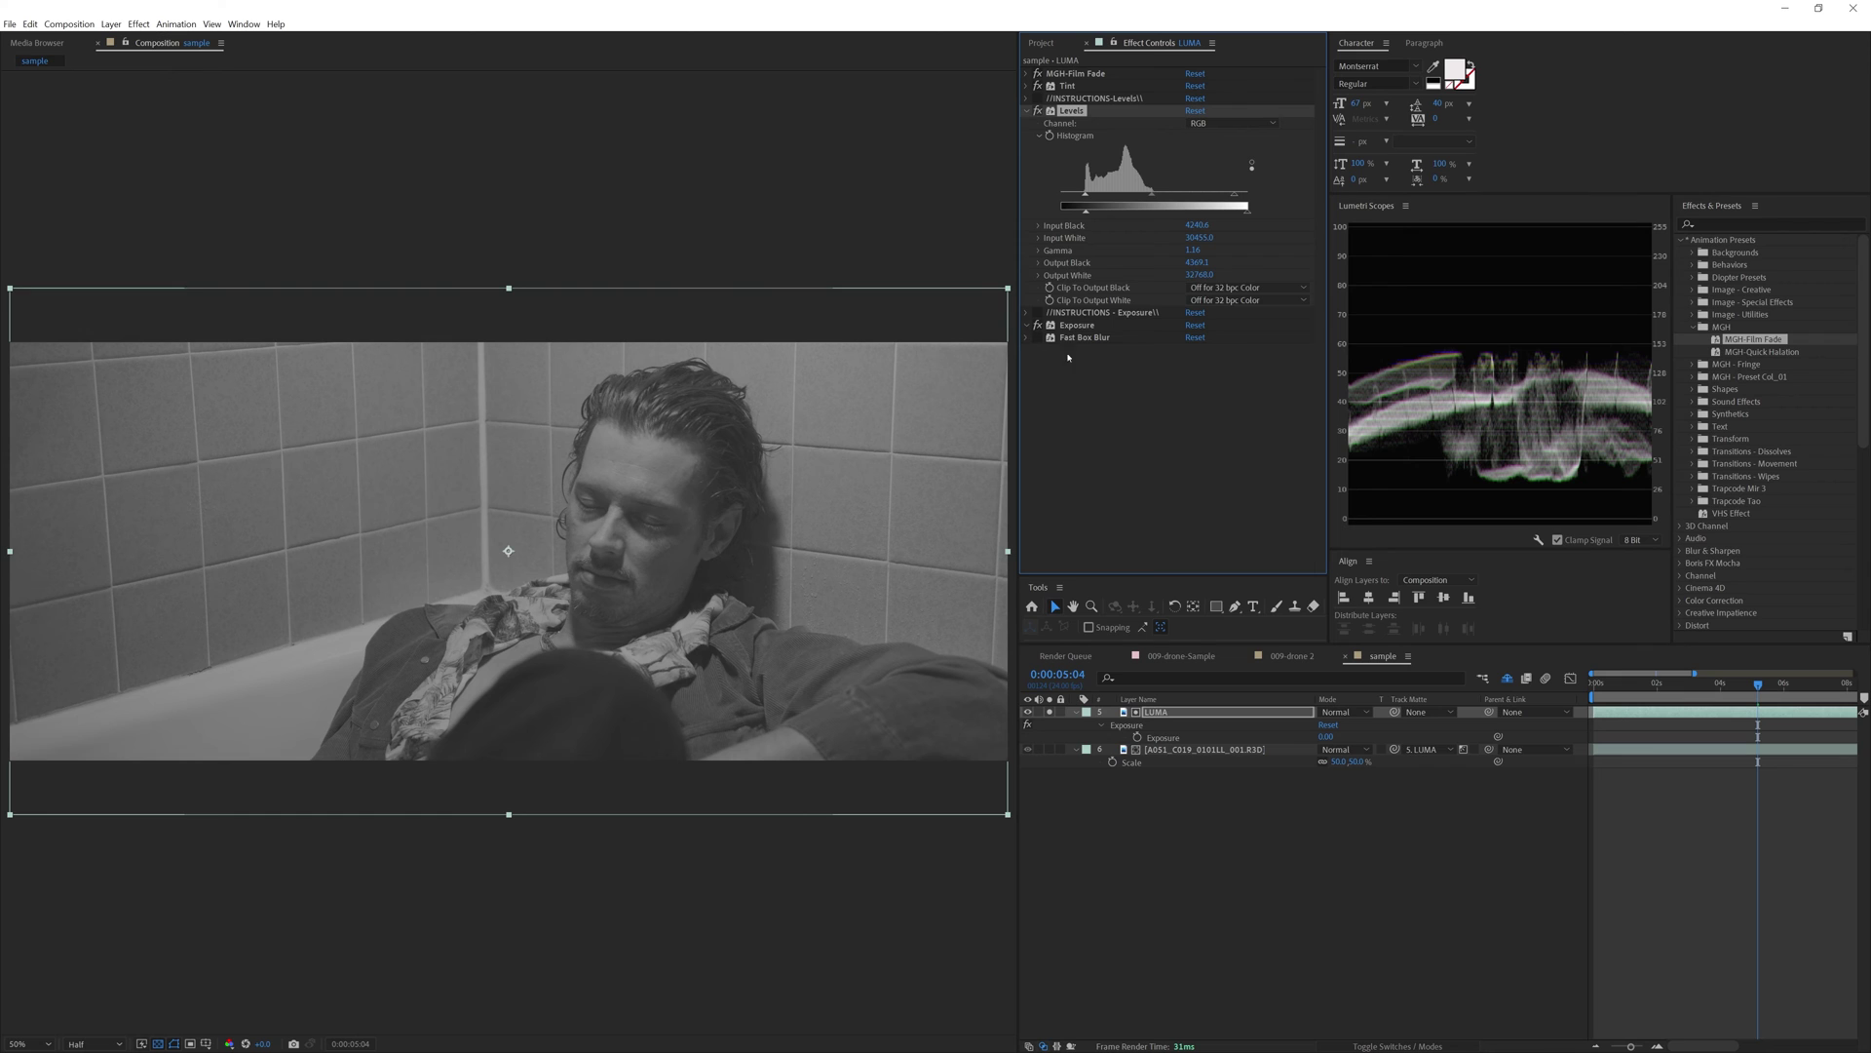
click(1027, 325)
mouse_move(1191, 361)
mouse_down()
mouse_move(1631, 352)
mouse_move(23, 409)
mouse_up()
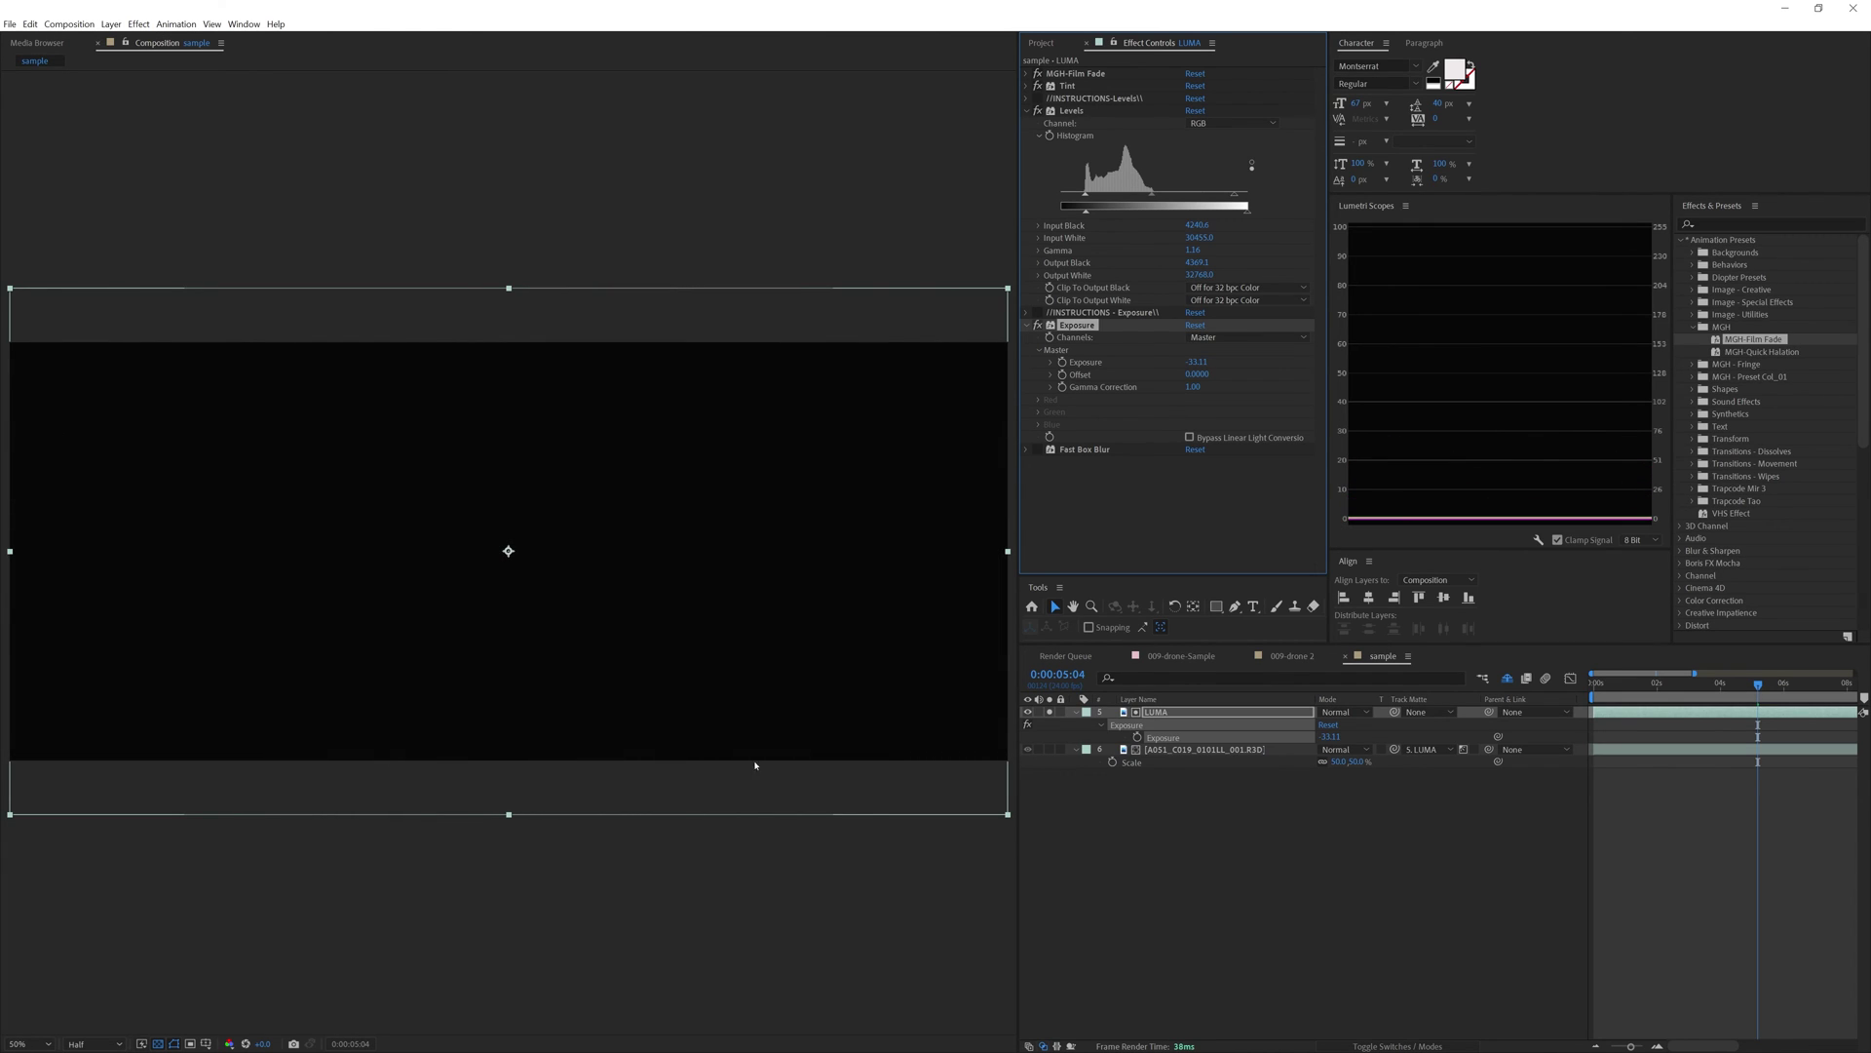
Step: Keyframe Exposure, then about two seconds later raise it to roughly 51.39 so the matte turns white
click(1136, 738)
key(shift+Page_Down)
key(shift+Page_Down)
key(shift+Page_Down)
key(shift+Page_Down)
key(shift+Page_Down)
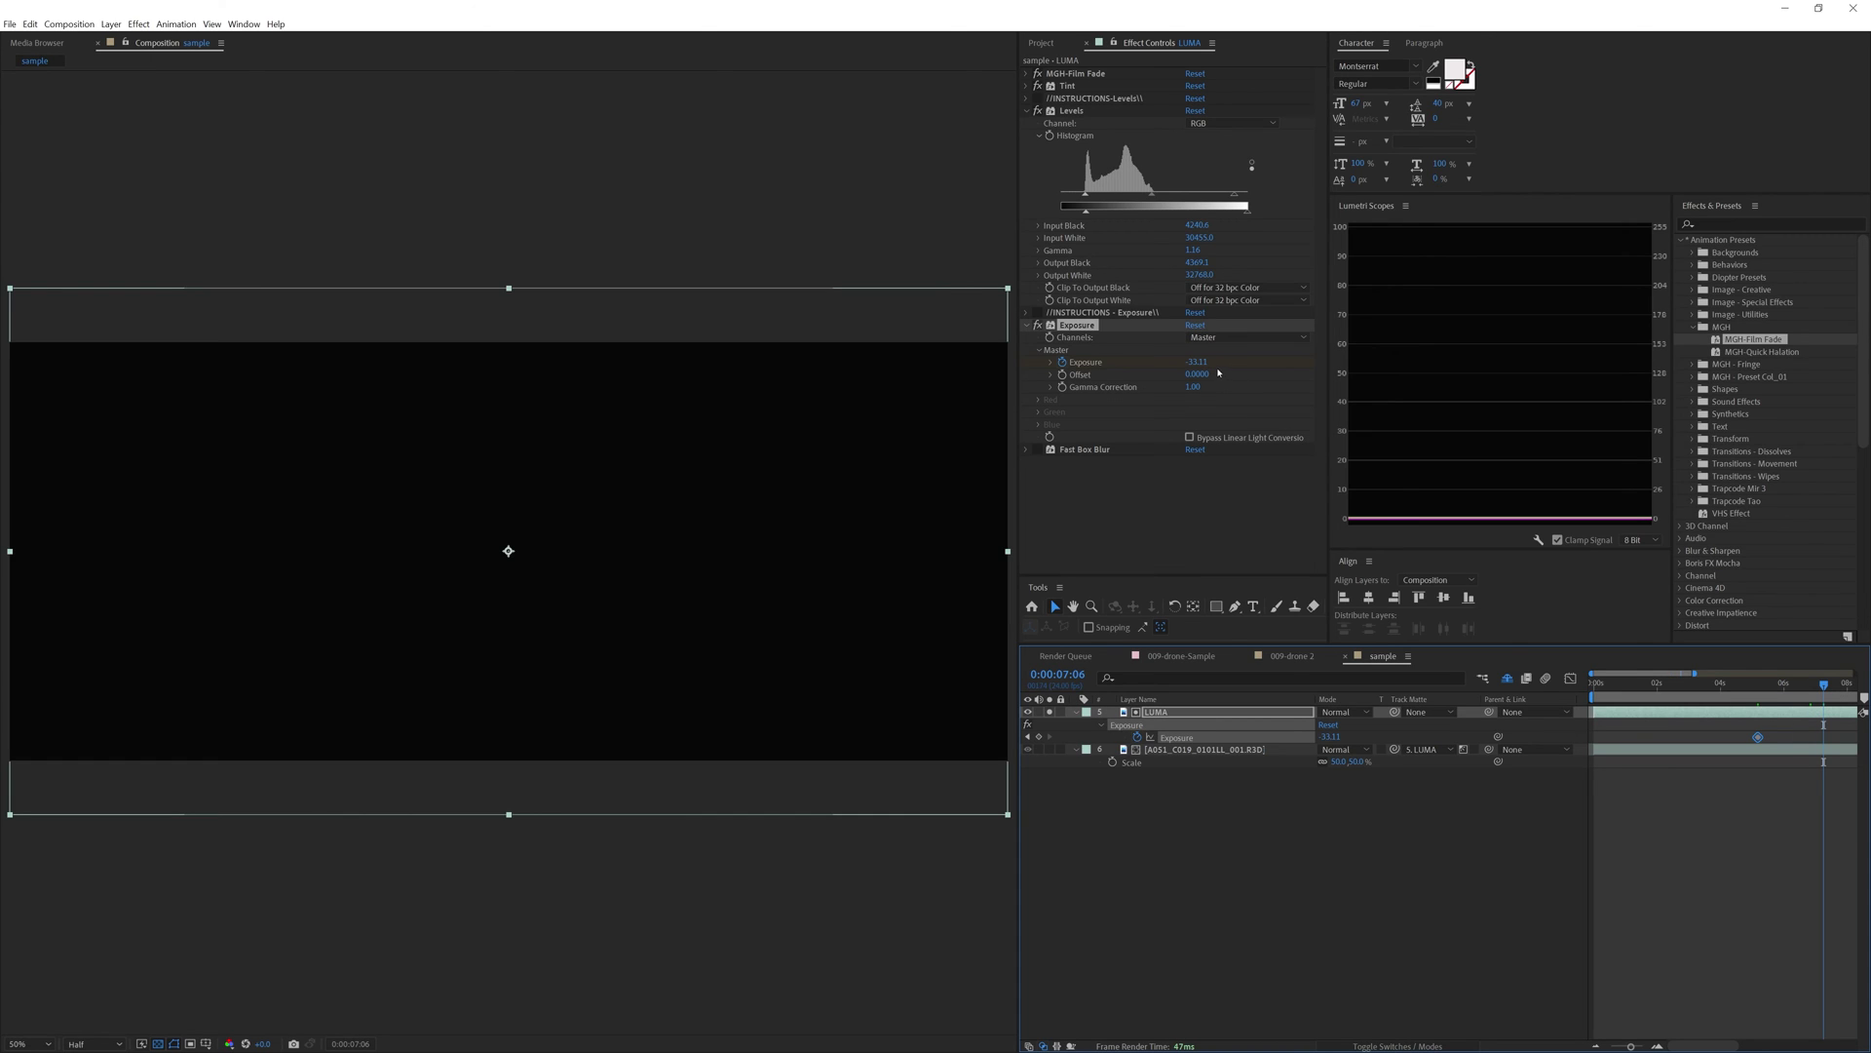
drag(1197, 362, 1370, 365)
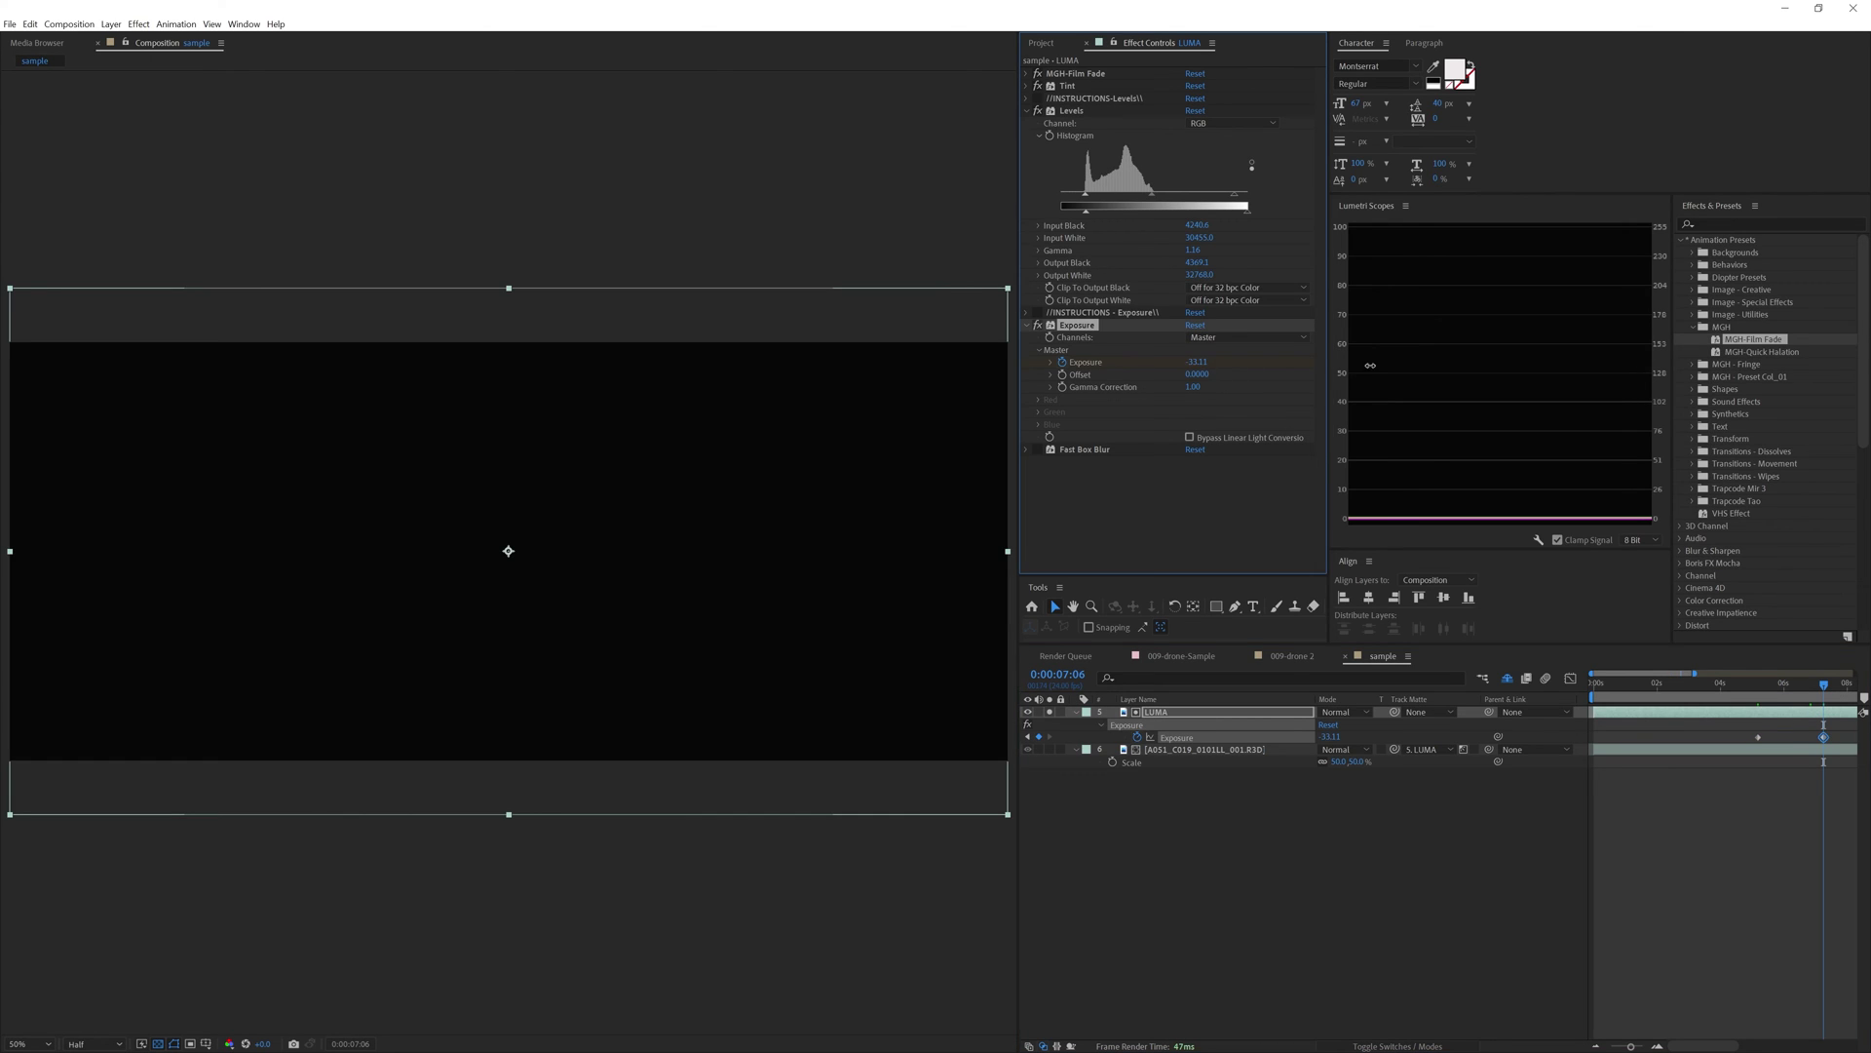
click(1338, 955)
Step: Create a new black solid and move Black Solid 2 to the bottom of the stack
key(ctrl+y)
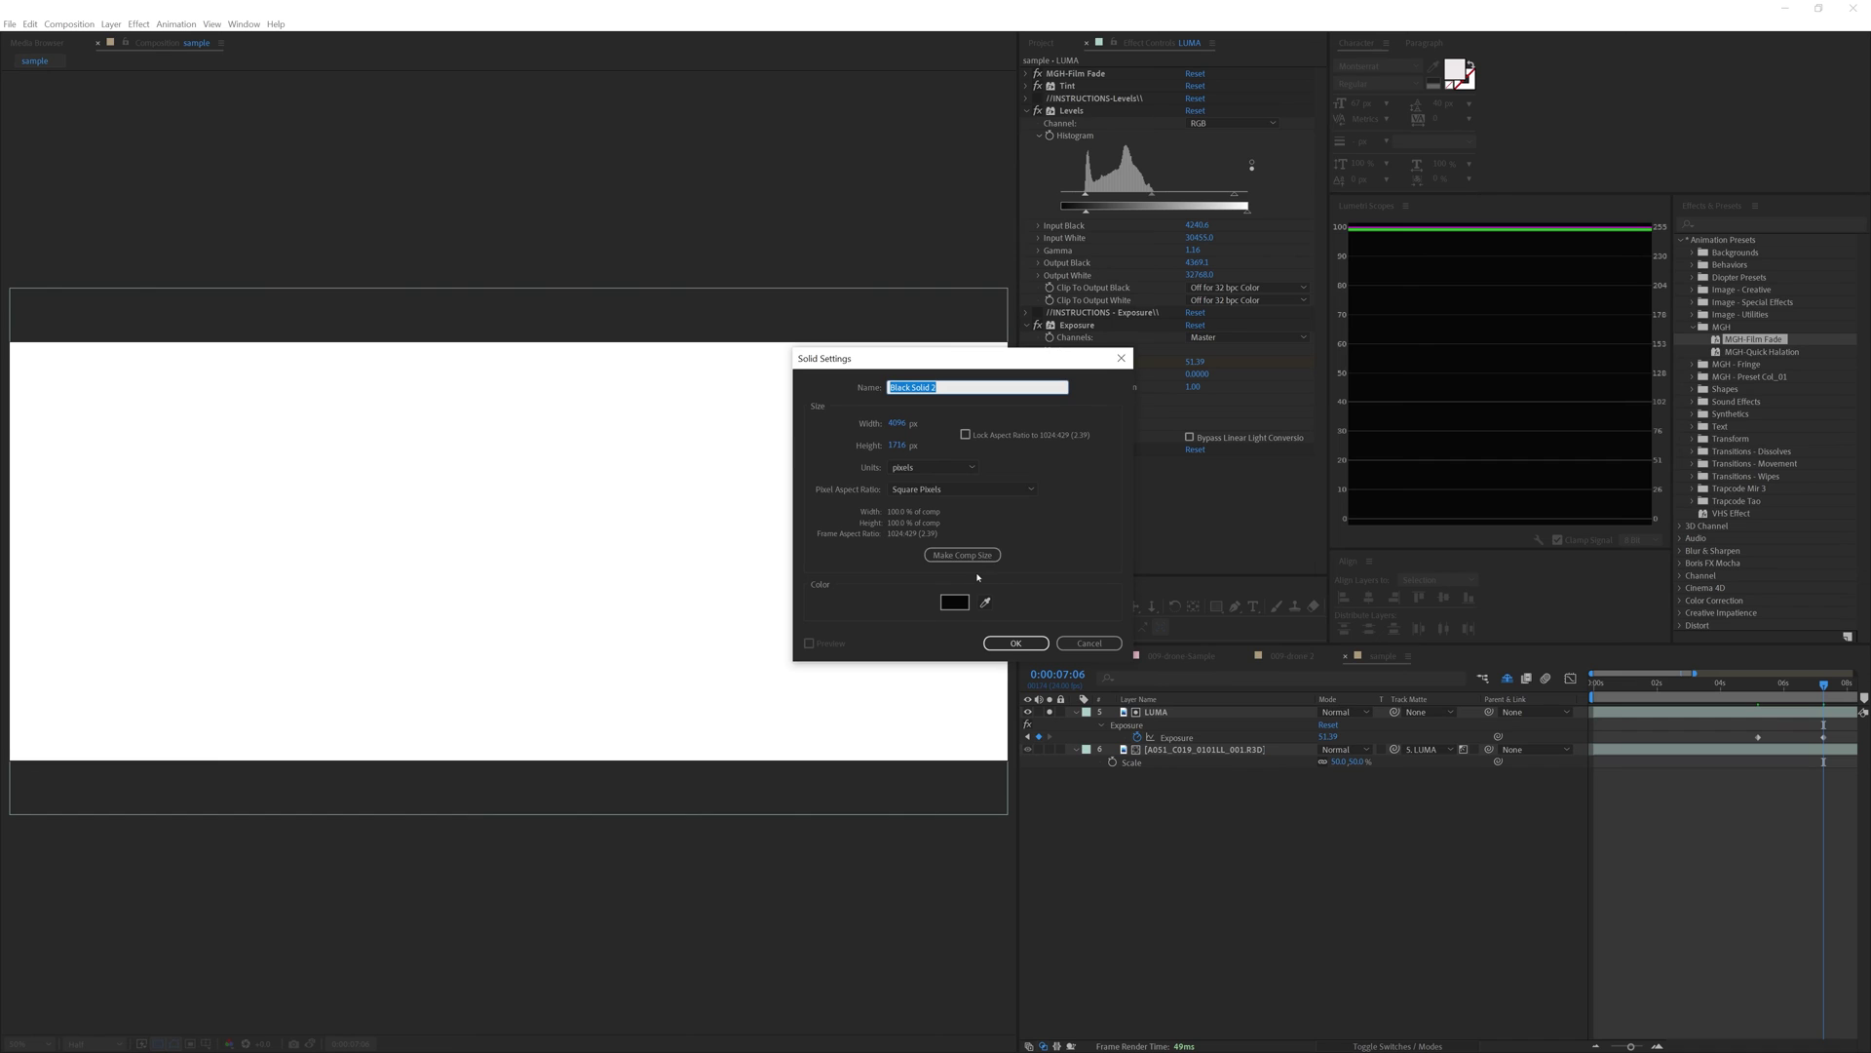
click(1014, 643)
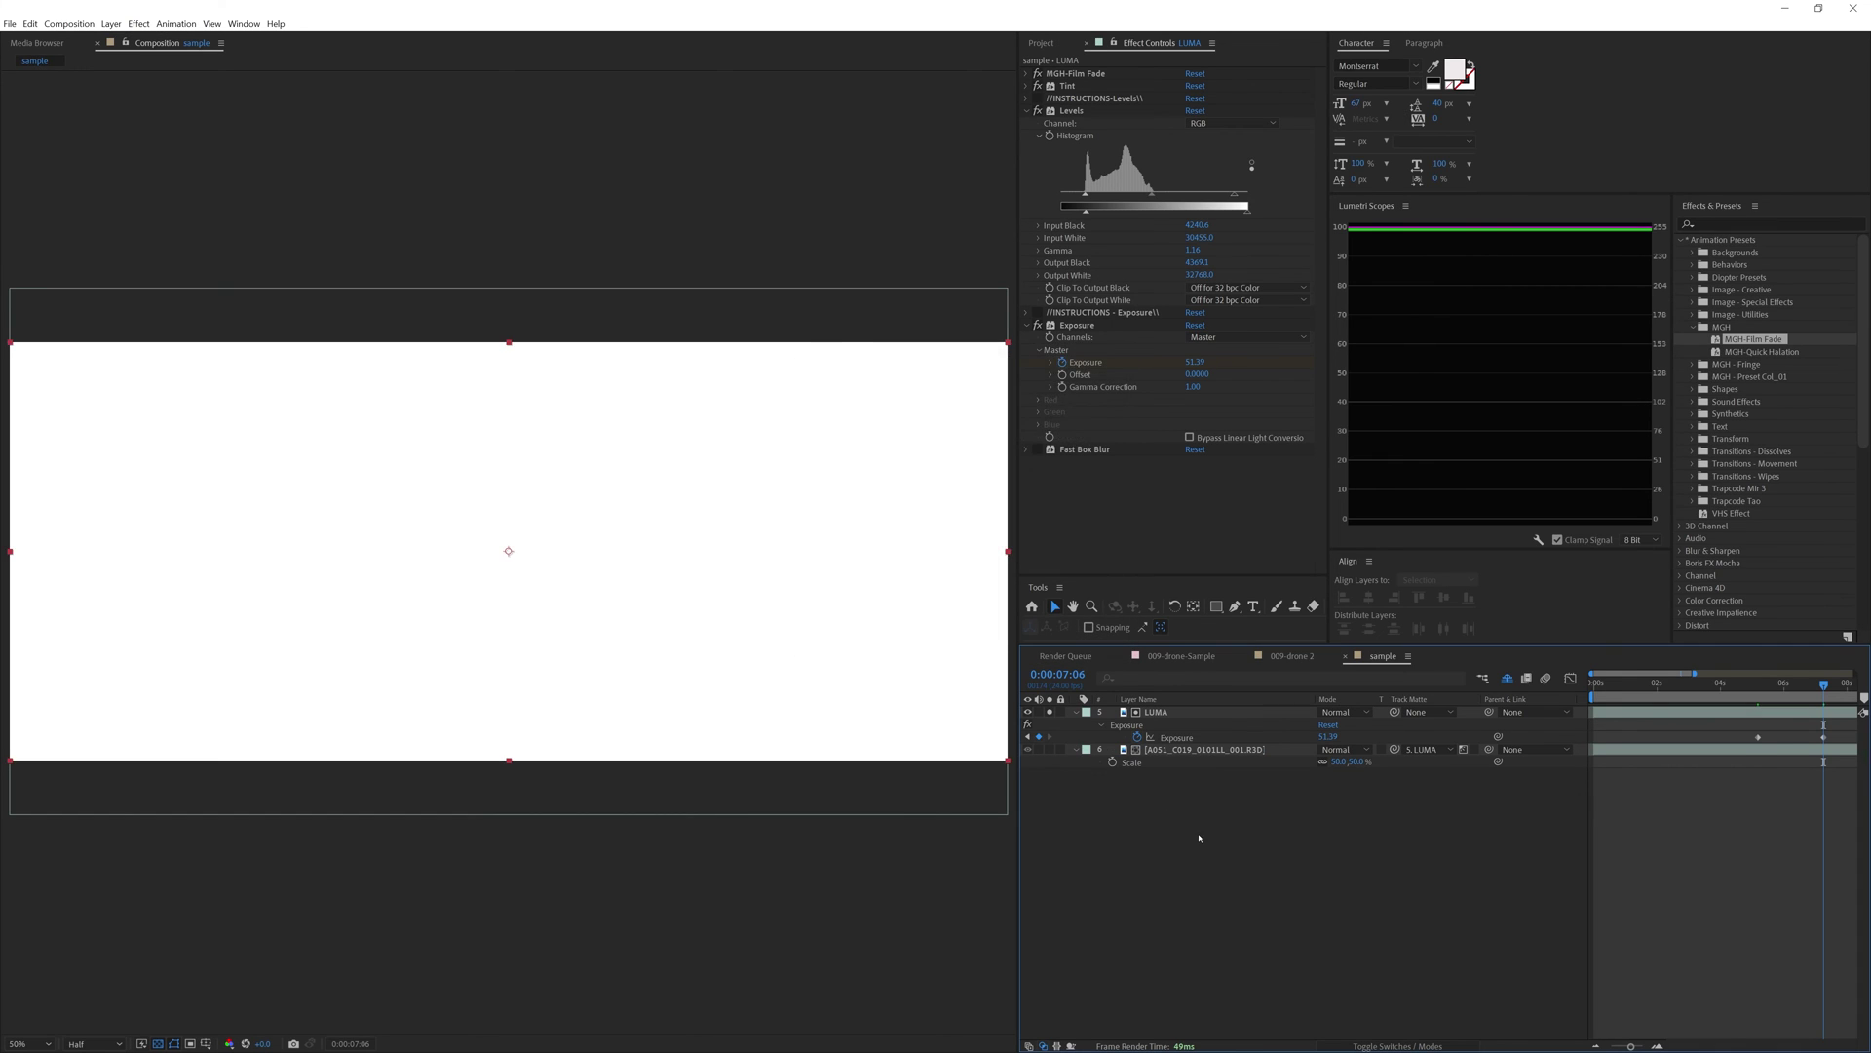
drag(1179, 712, 1189, 817)
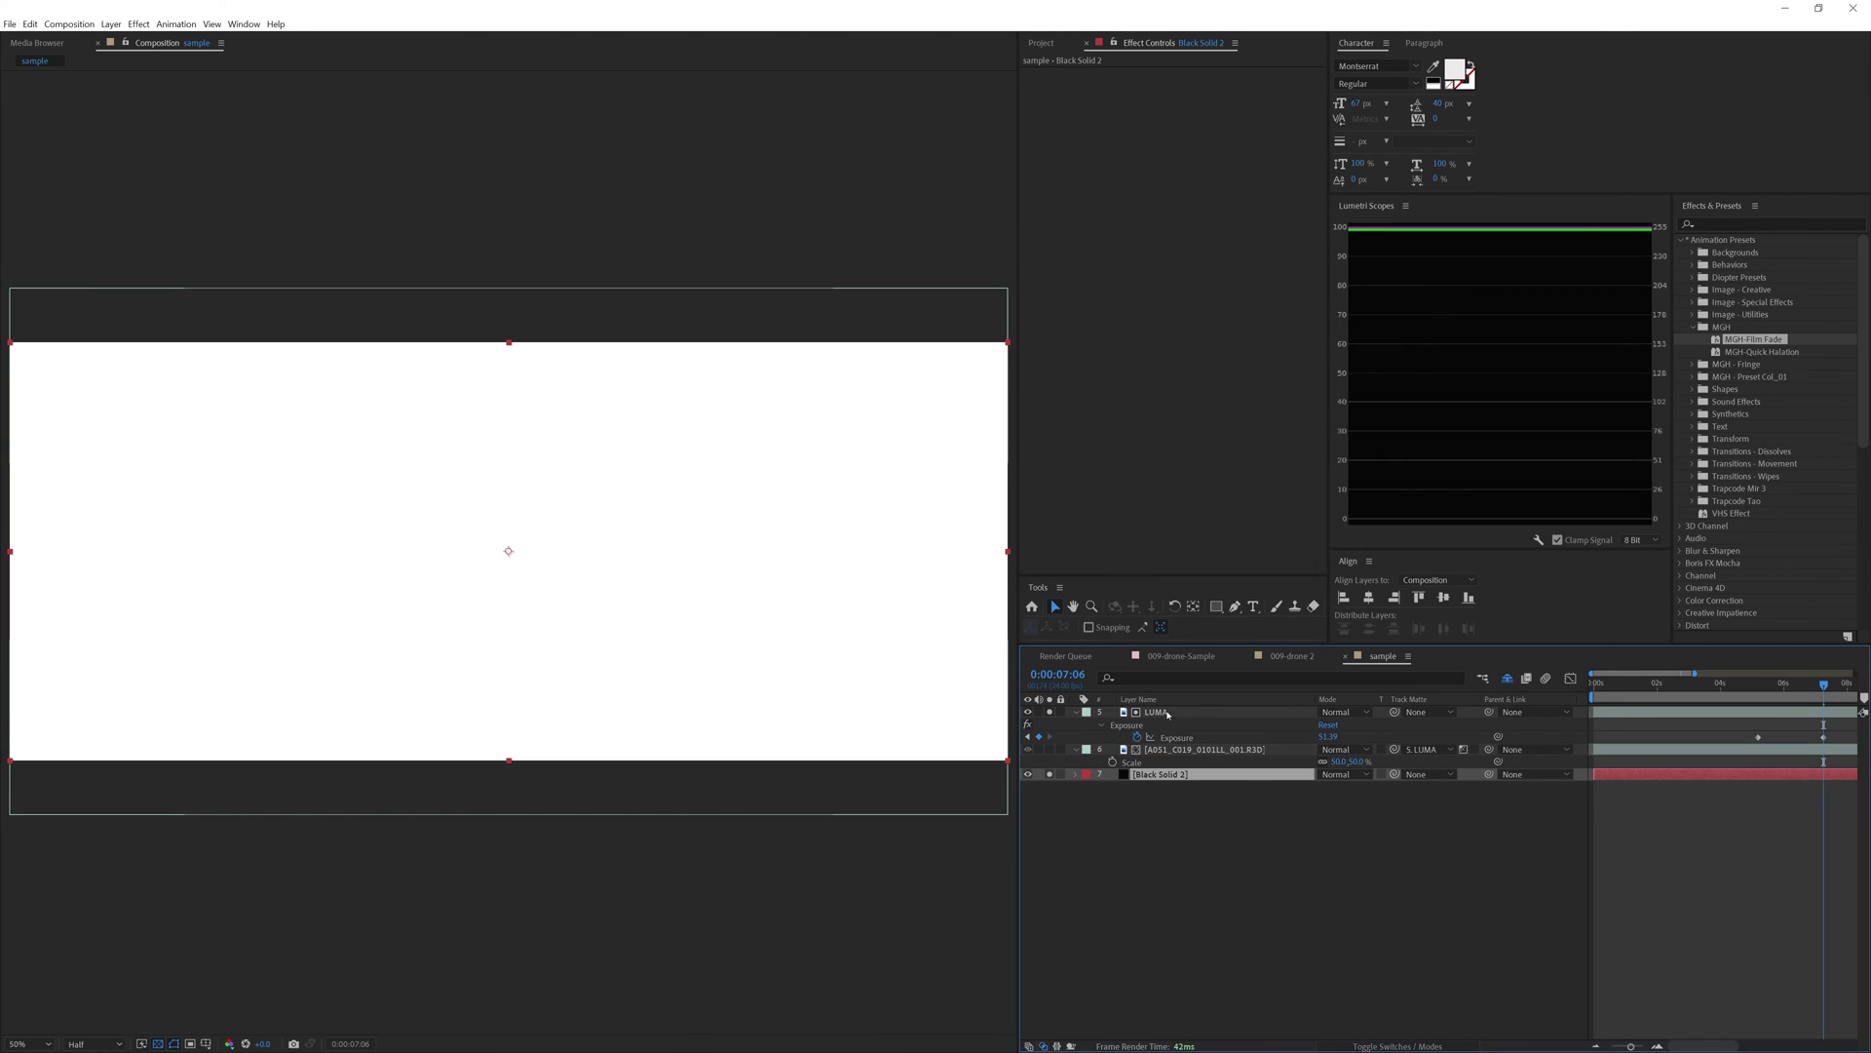
Step: Hide the LUMA layer and scrub through time to check the fade, selecting the Exposure keyframe
click(1167, 715)
click(1042, 455)
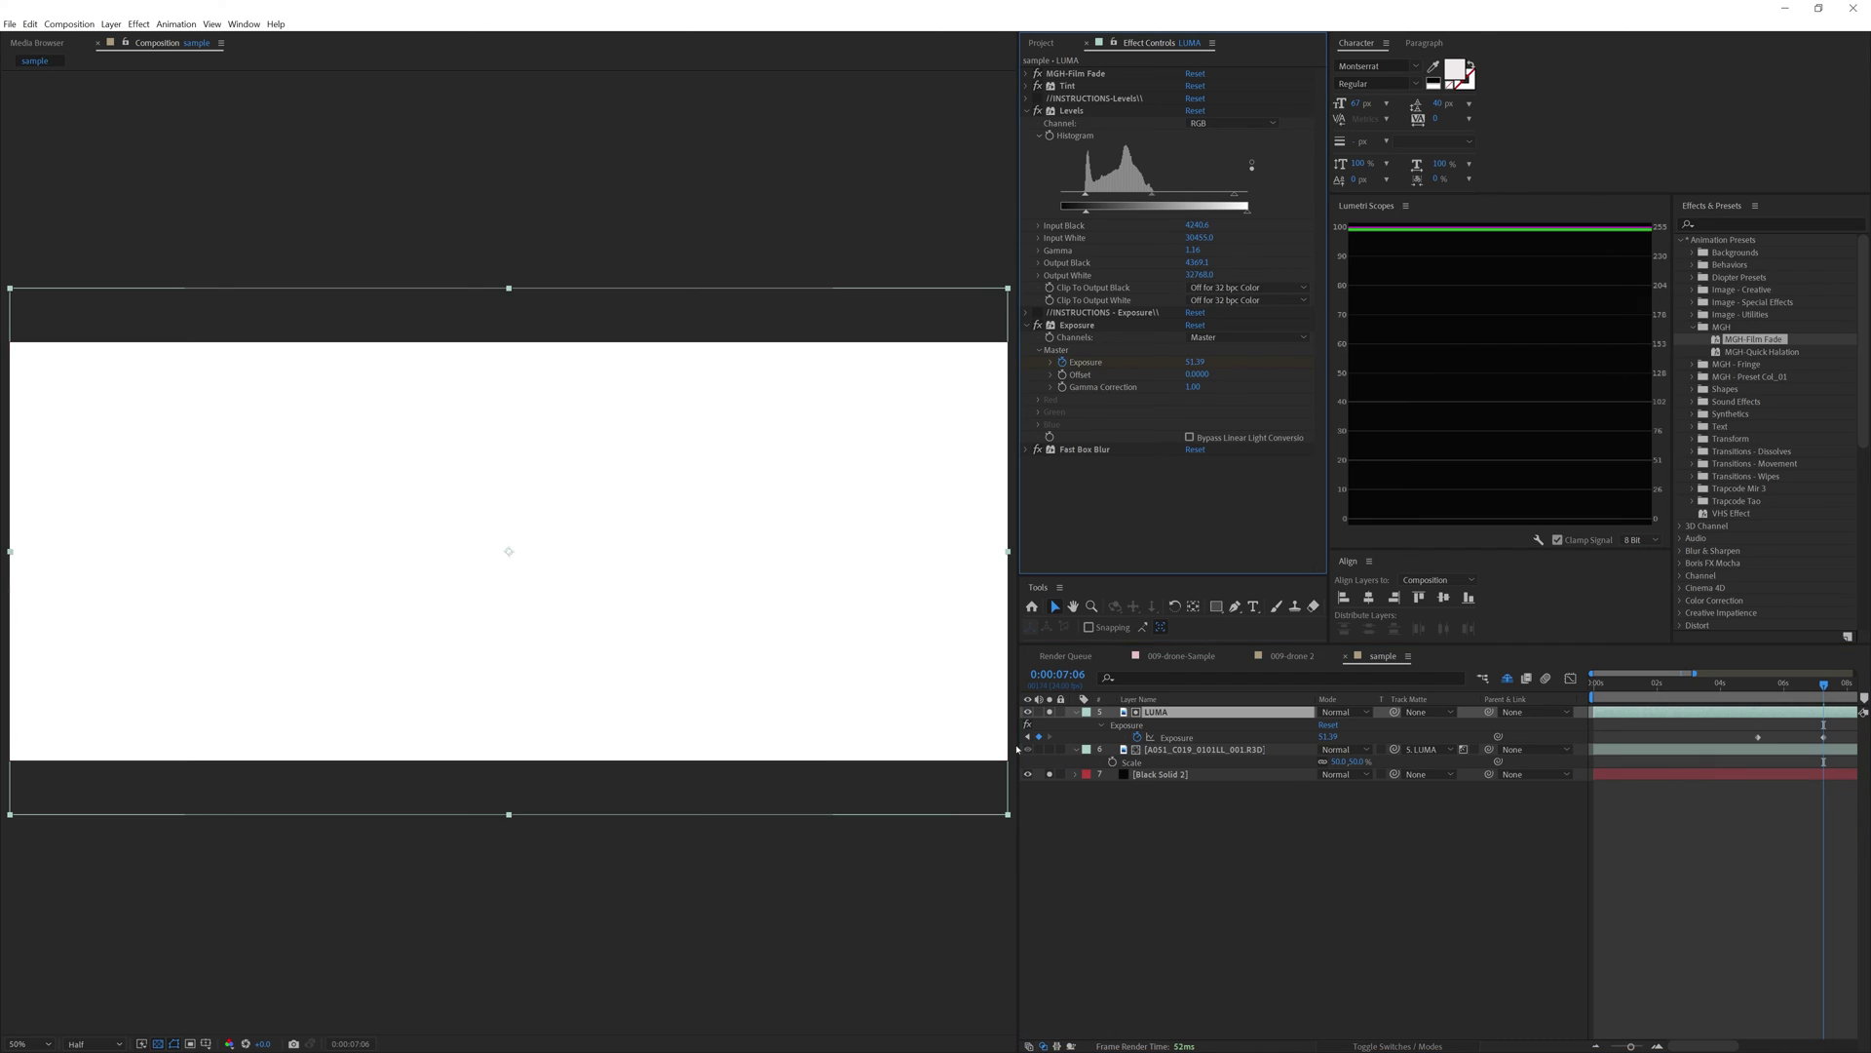
click(1028, 711)
drag(1717, 687, 1673, 753)
click(1823, 738)
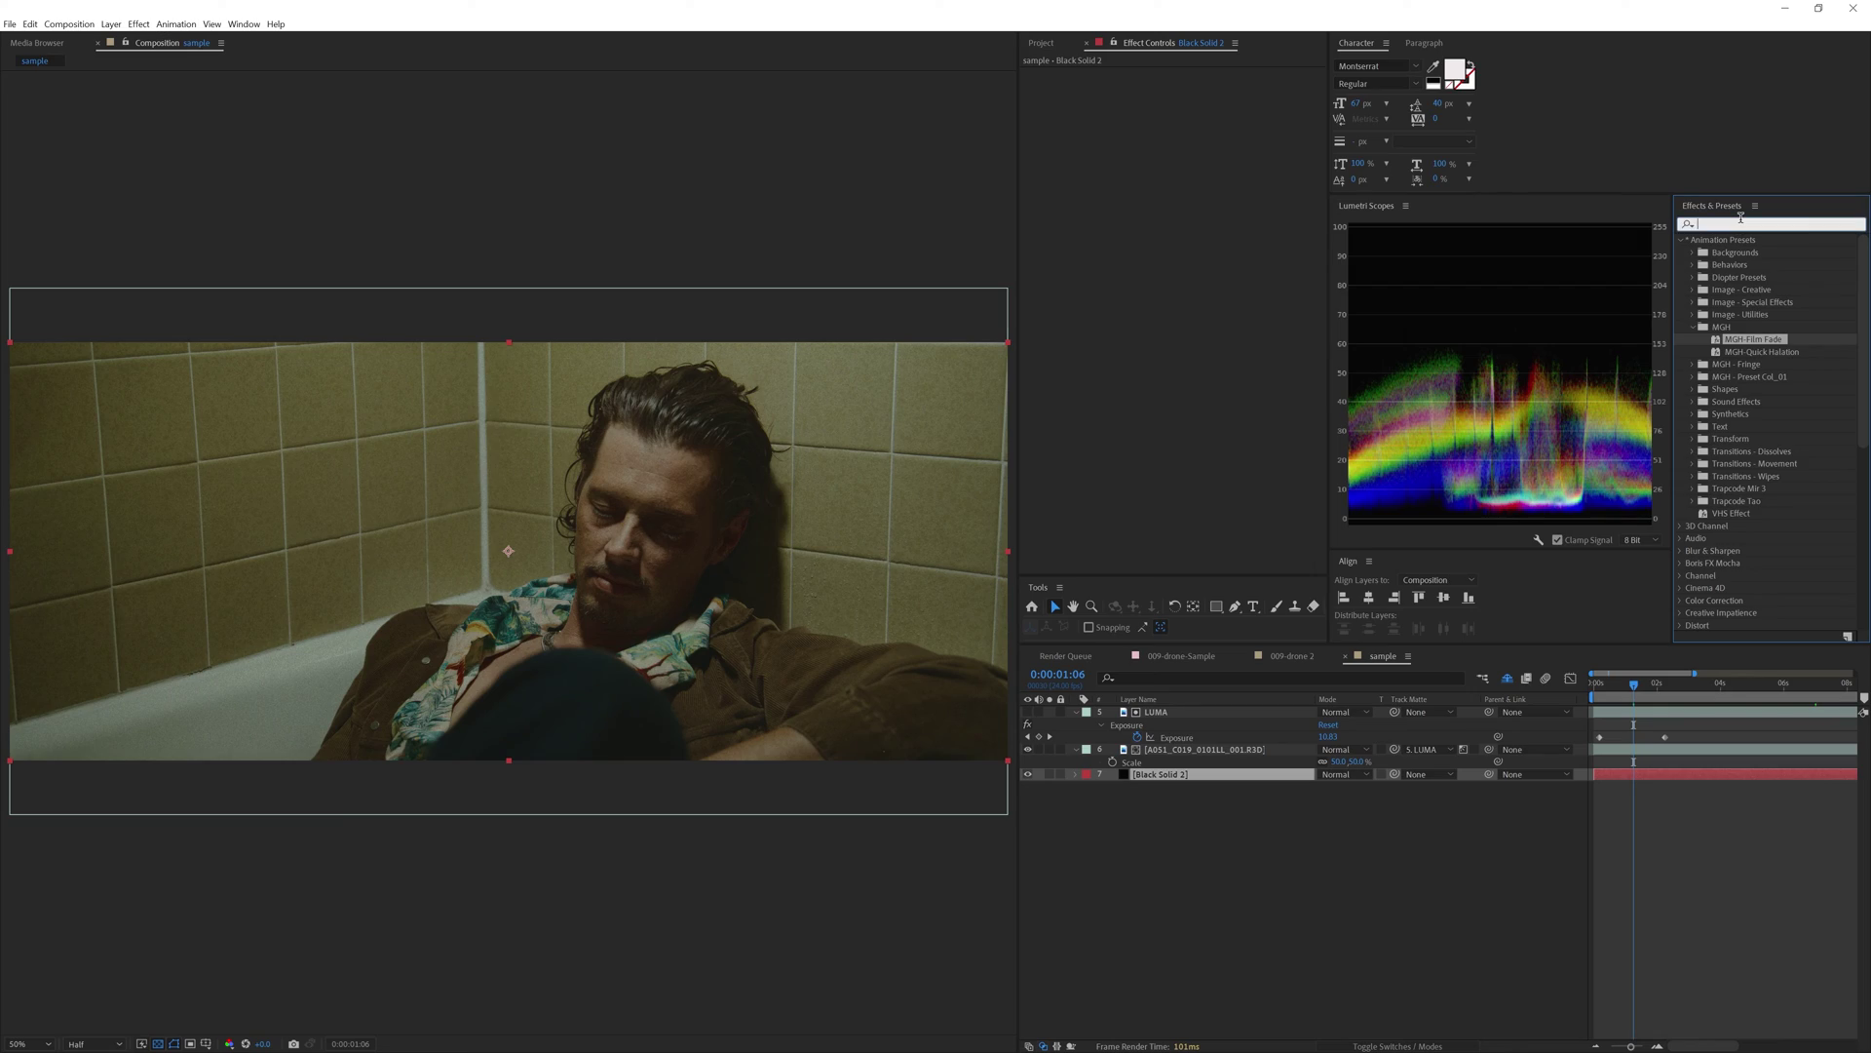
Step: Apply the Fill effect to Black Solid 2 and scrub back near the start to preview the fade
text(fill)
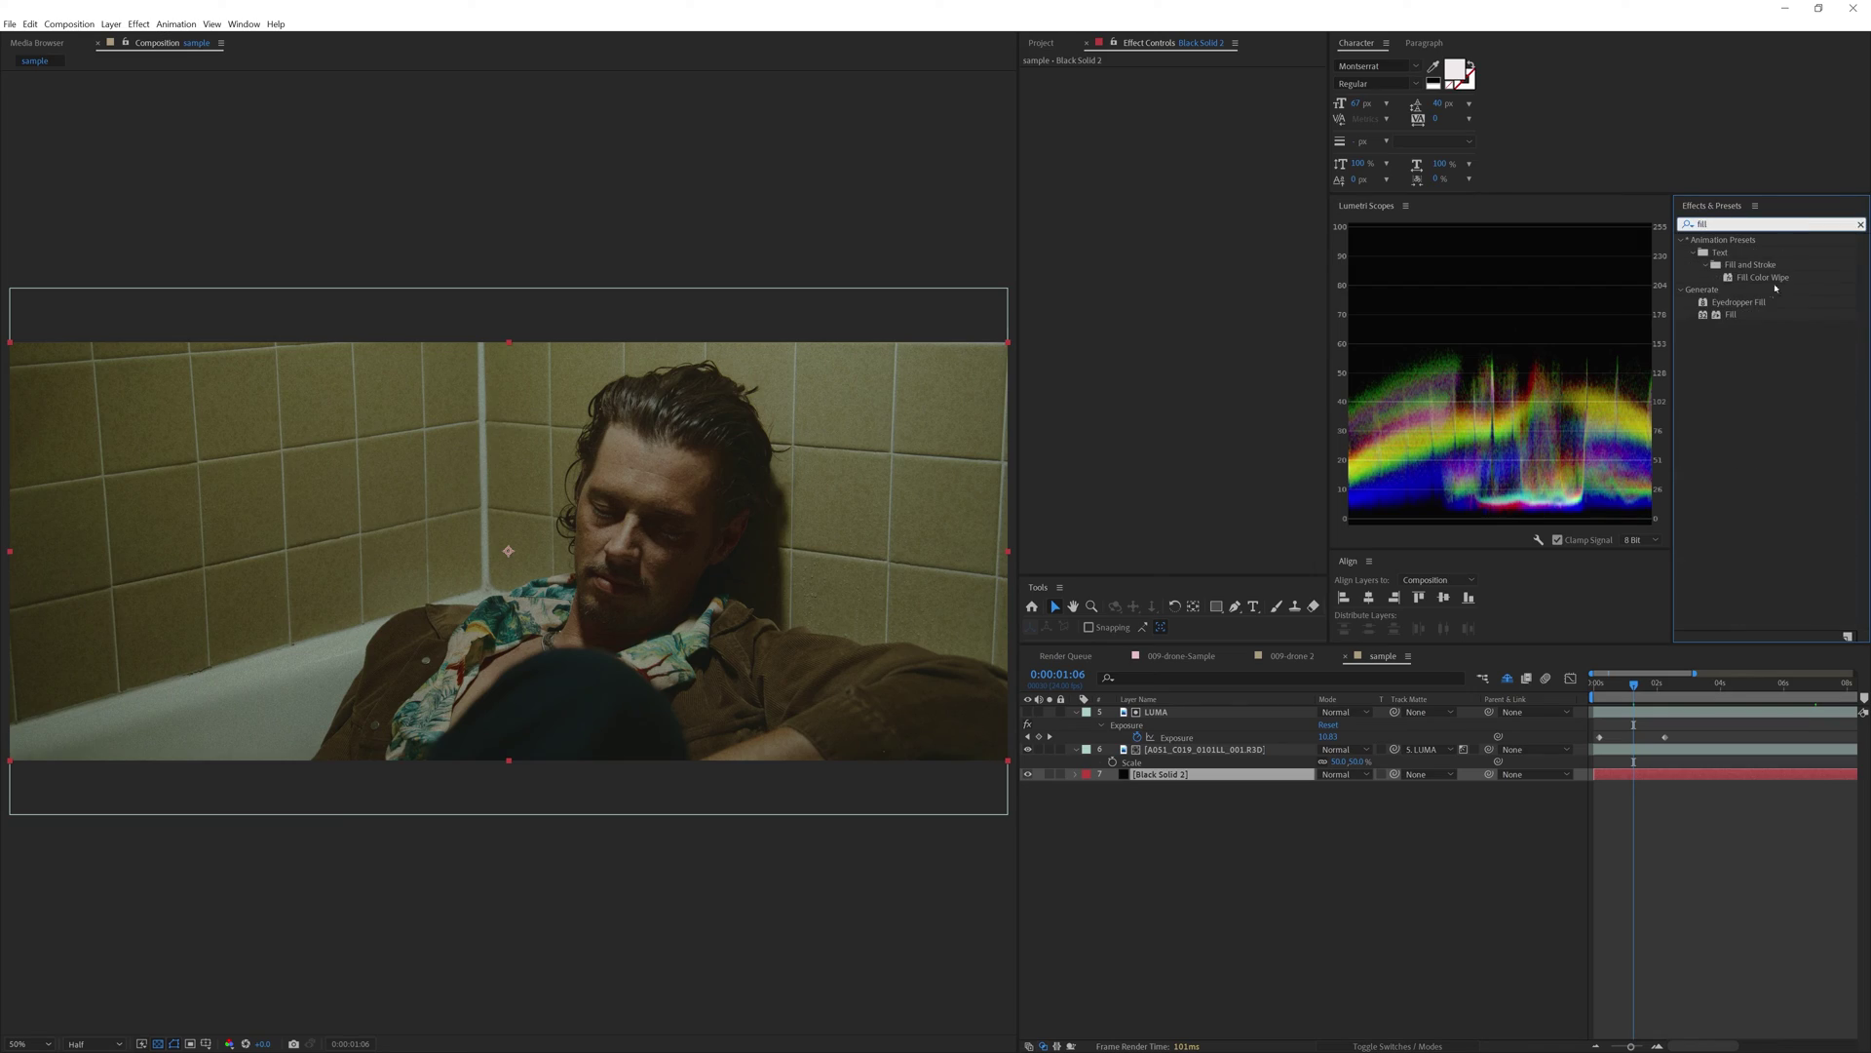
double_click(1725, 315)
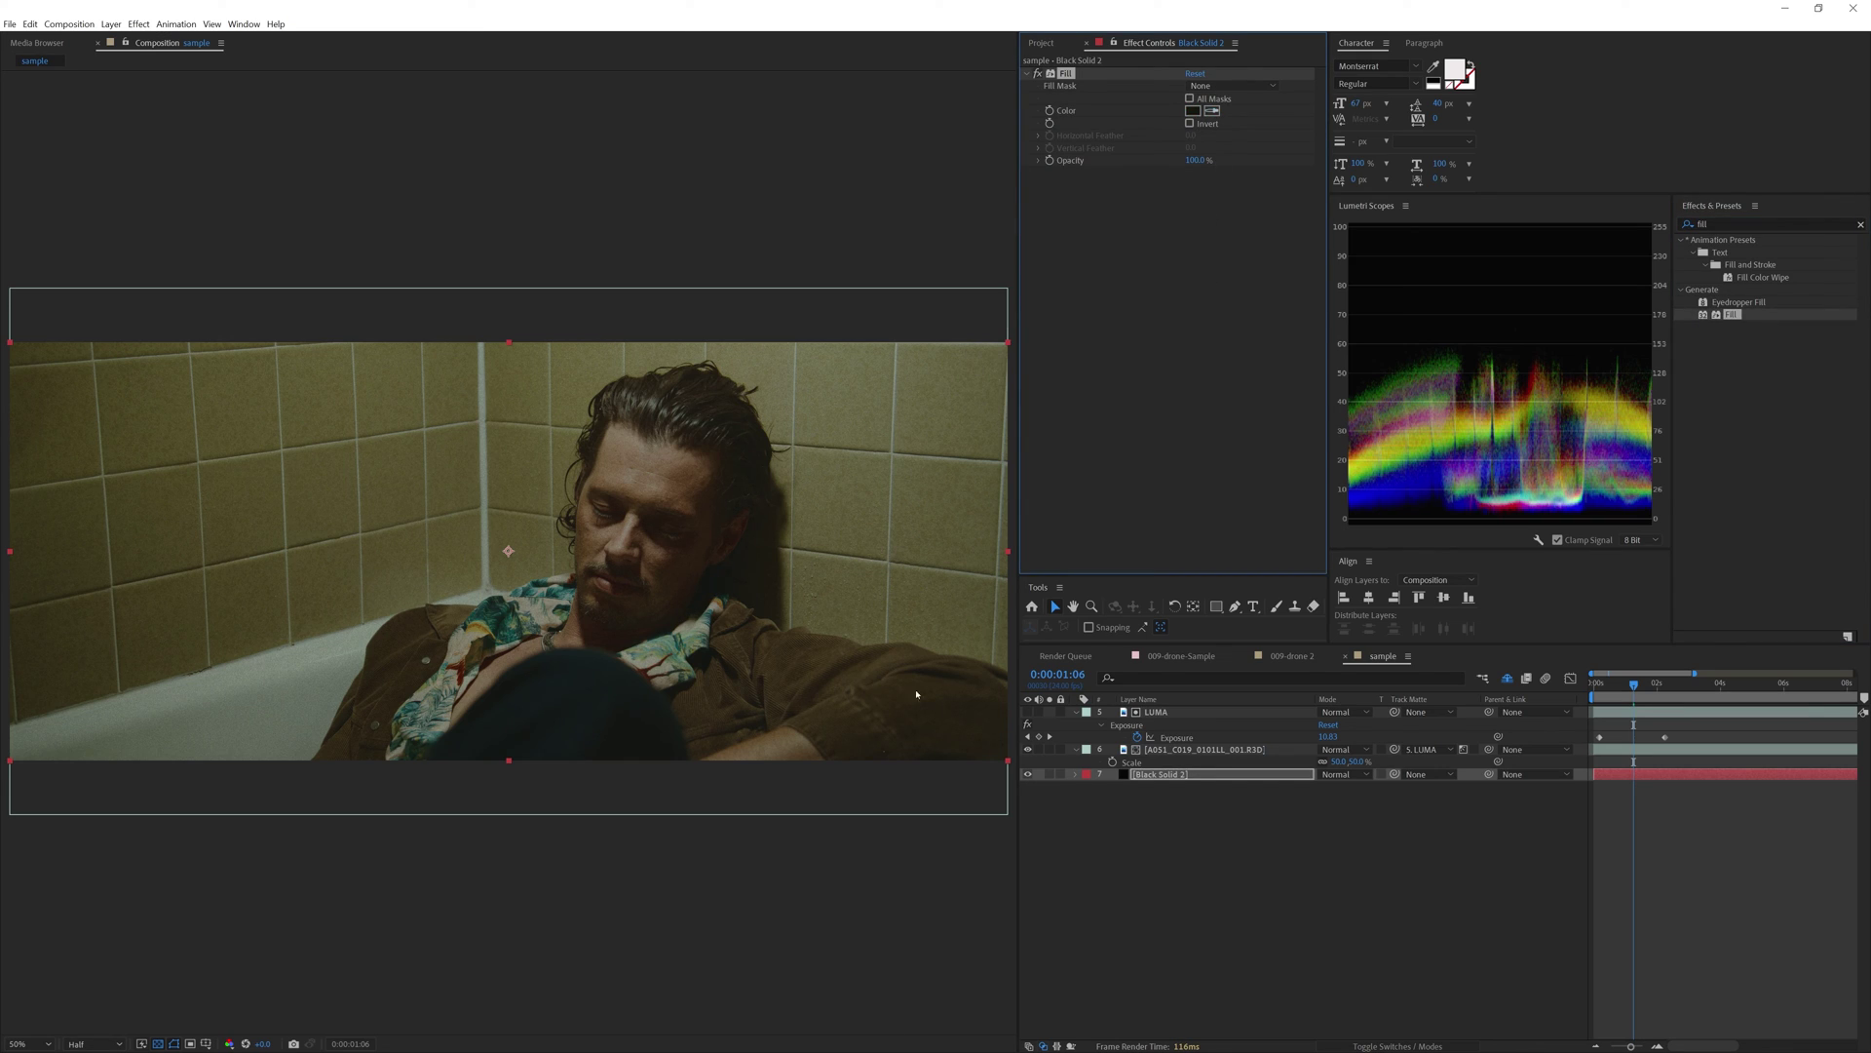
drag(1596, 687, 1689, 708)
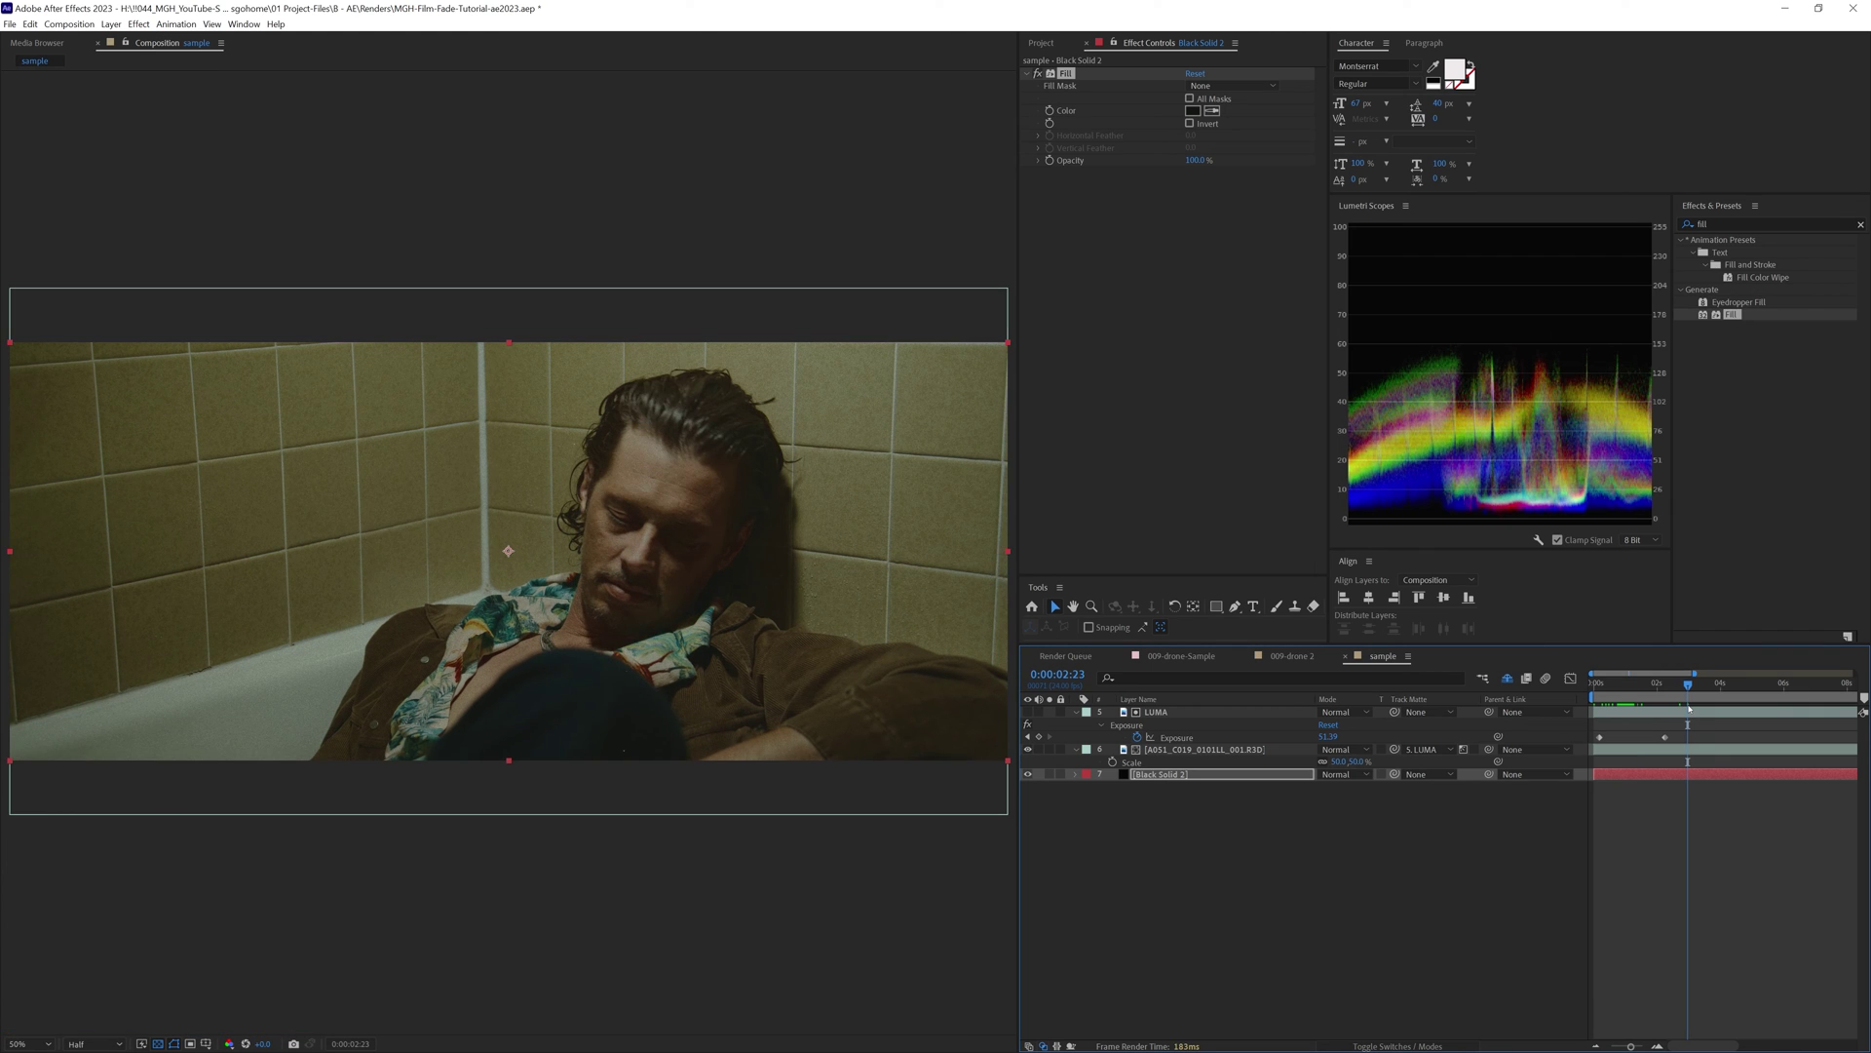